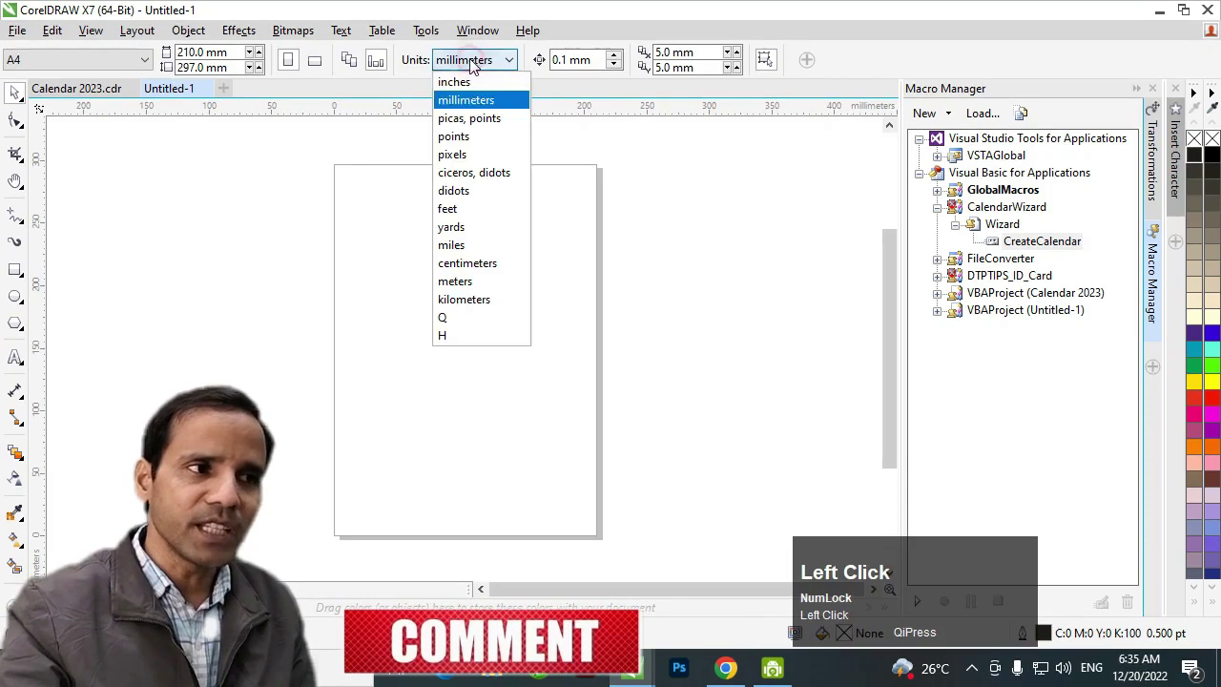
# Switch the document units to inches and set the page size to 15 × 20 inches
pyautogui.click(467, 82)
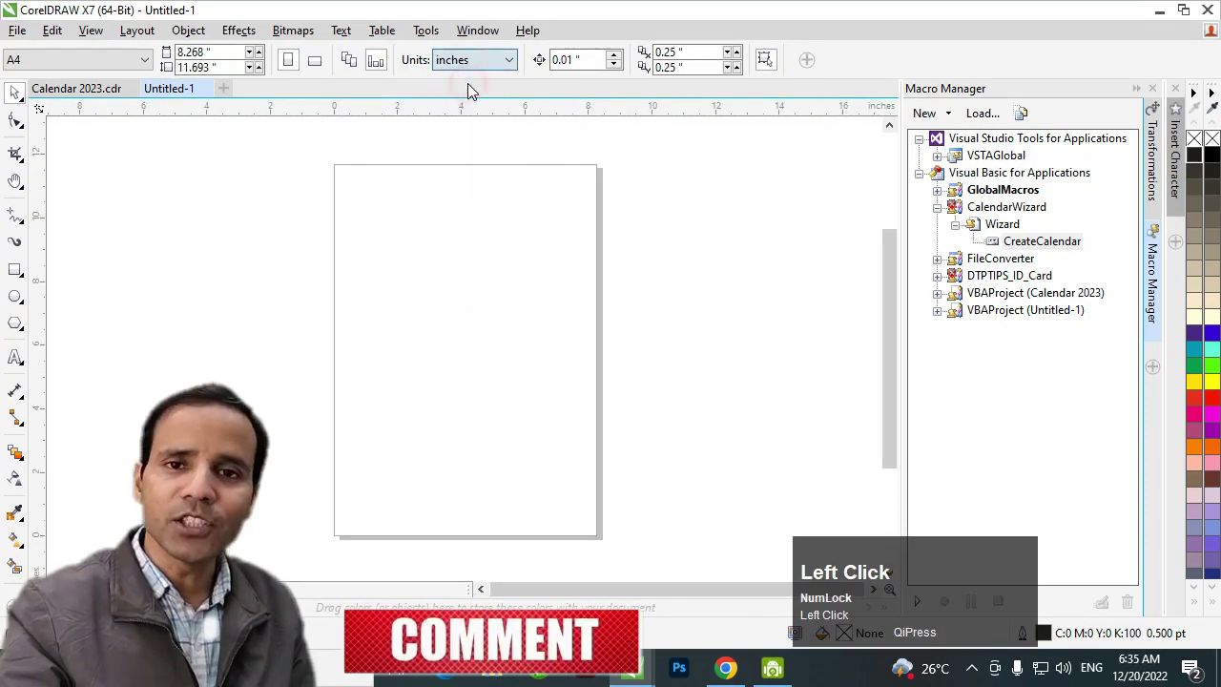
pyautogui.click(200, 52)
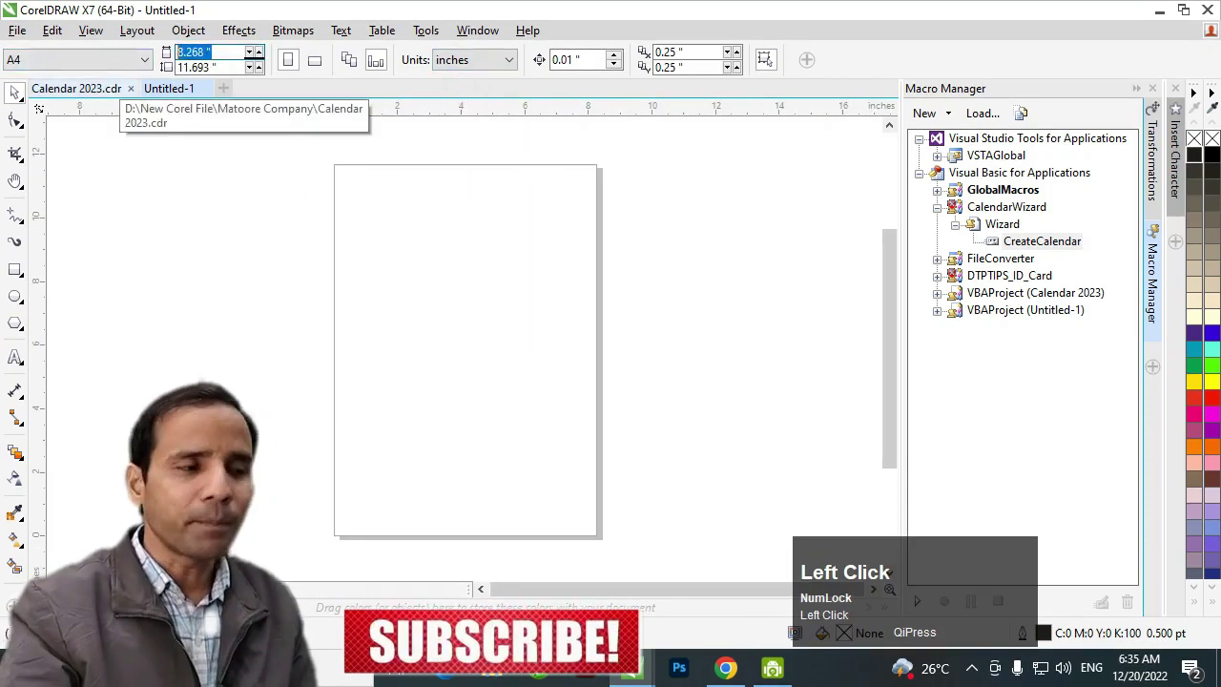
pyautogui.write('15')
pyautogui.press('Tab')
pyautogui.write('20')
pyautogui.press('Return')
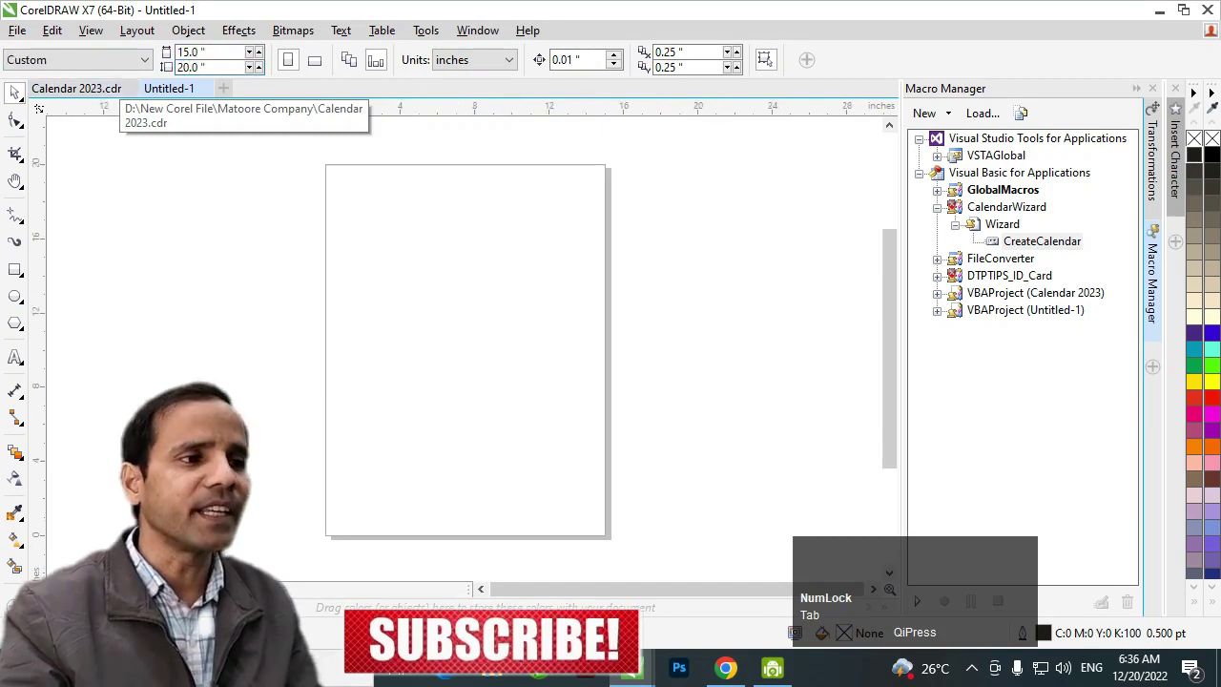
pyautogui.click(496, 338)
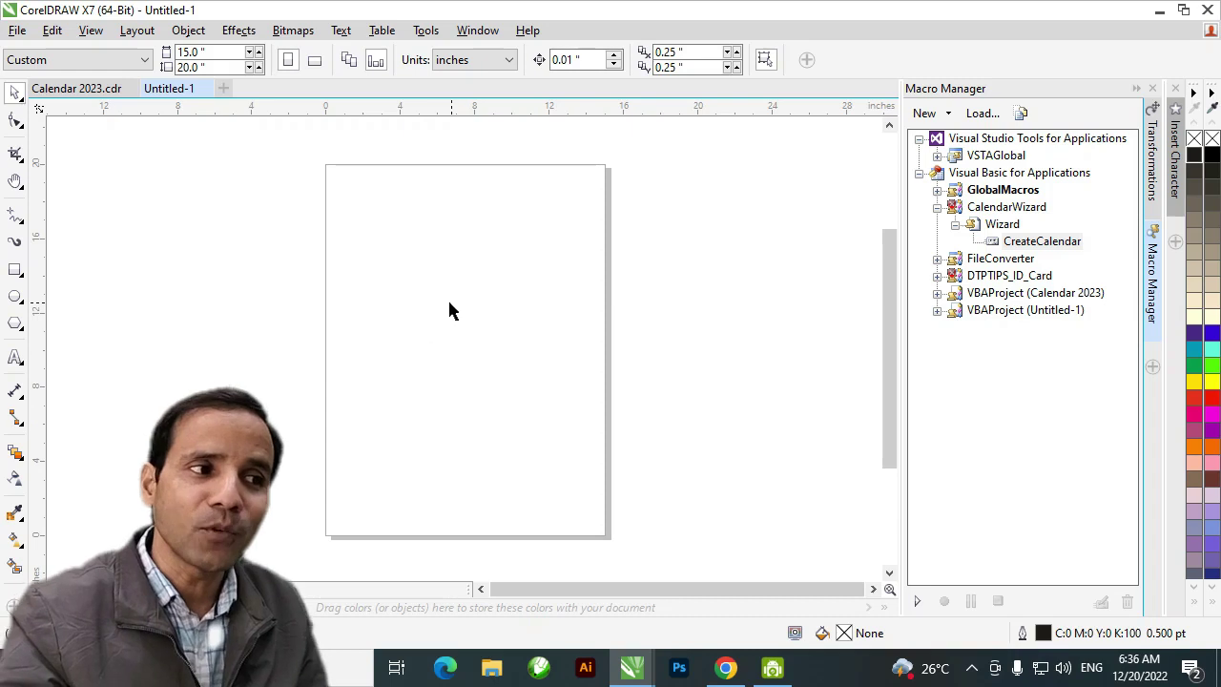
pyautogui.click(539, 527)
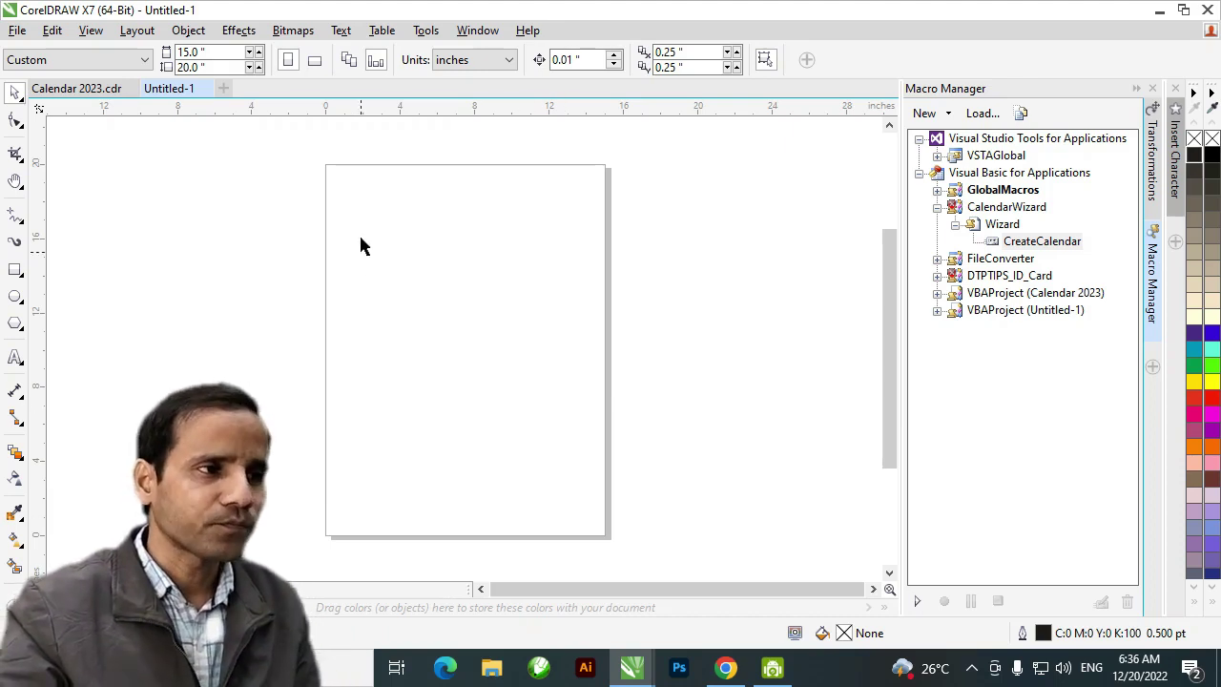
pyautogui.click(488, 279)
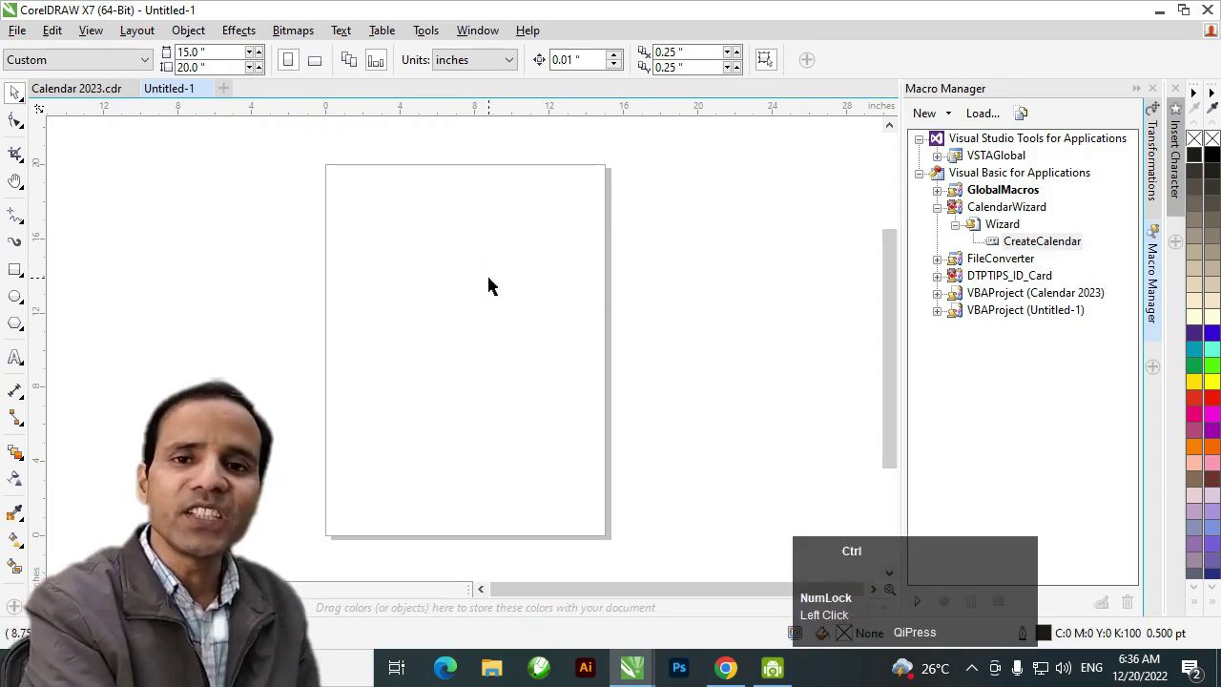
# Add horizontal guidelines at 2.5, 14 and 3.25 inches in the document's guideline options
pyautogui.hotkey('ctrl', 'j')
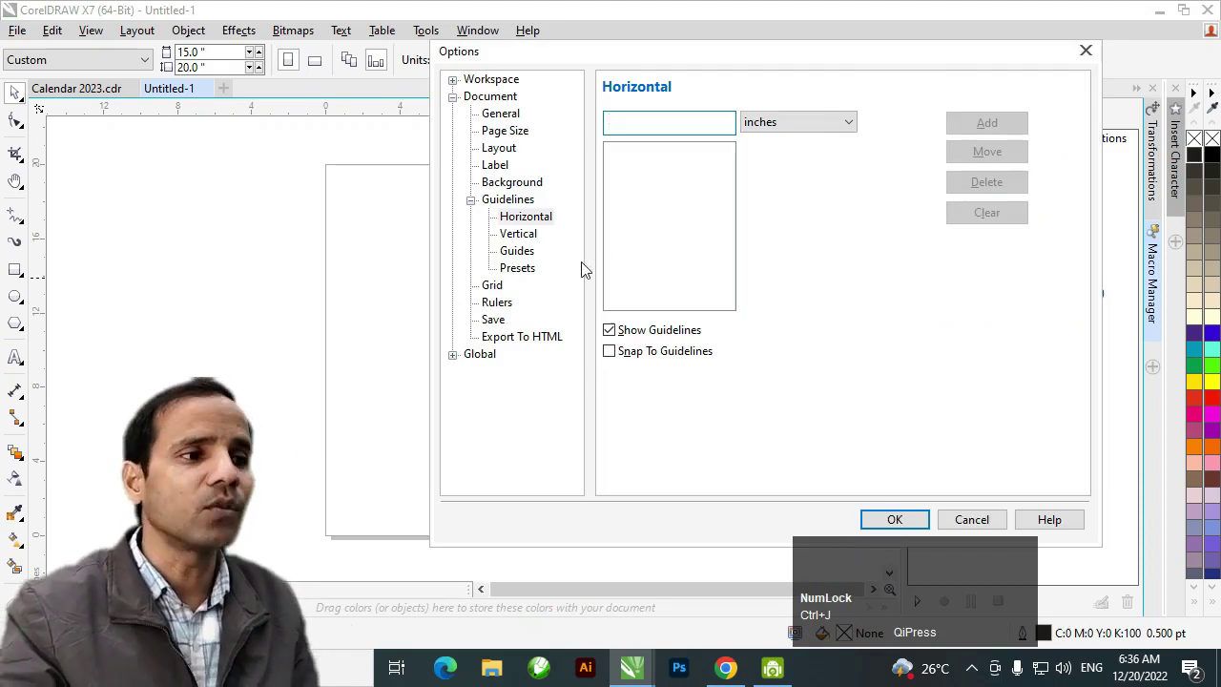
pyautogui.click(527, 218)
pyautogui.click(638, 122)
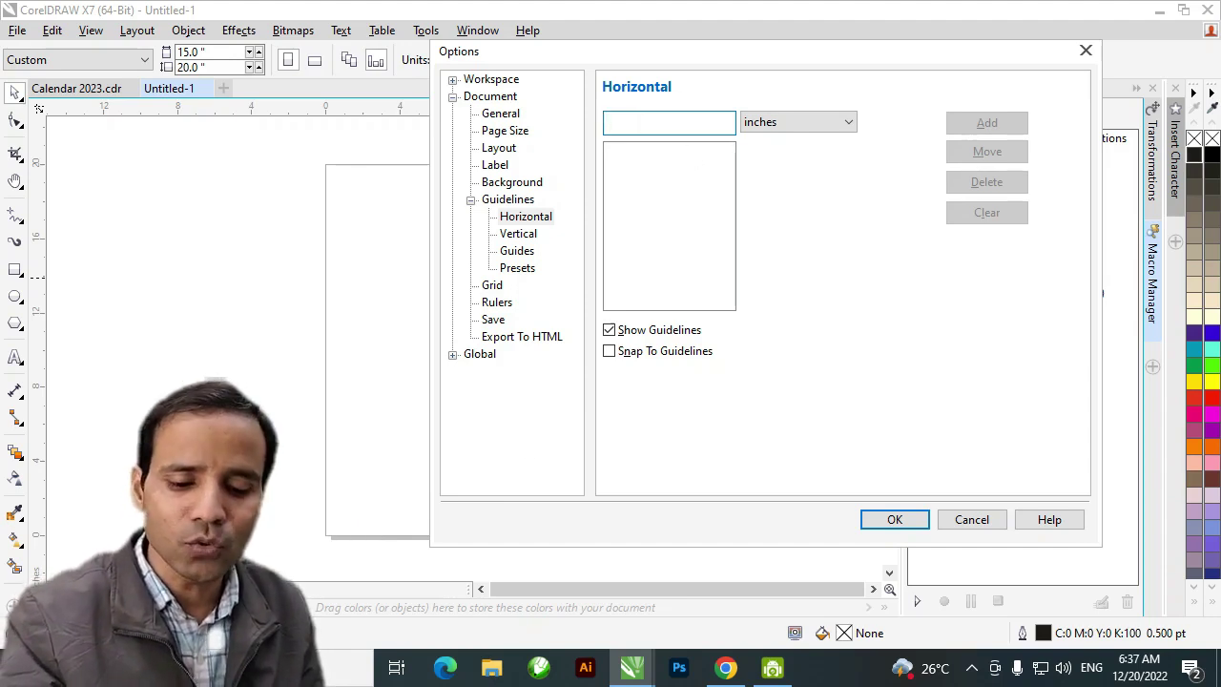
pyautogui.write('2.5')
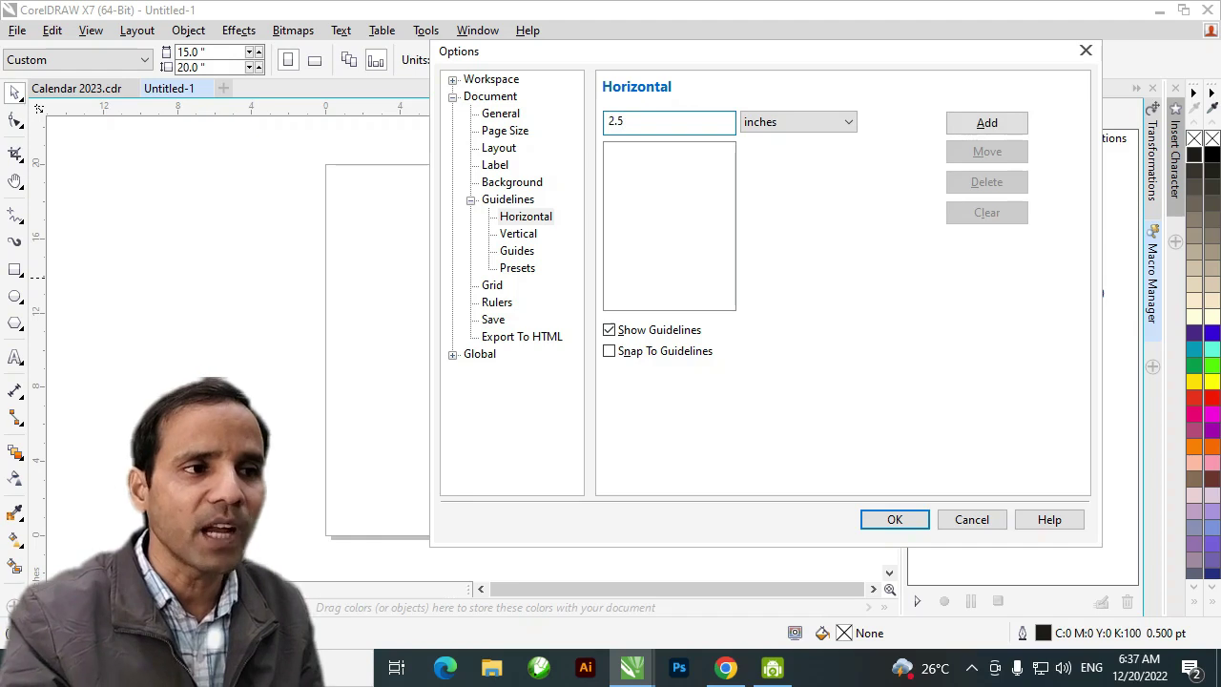
pyautogui.click(988, 124)
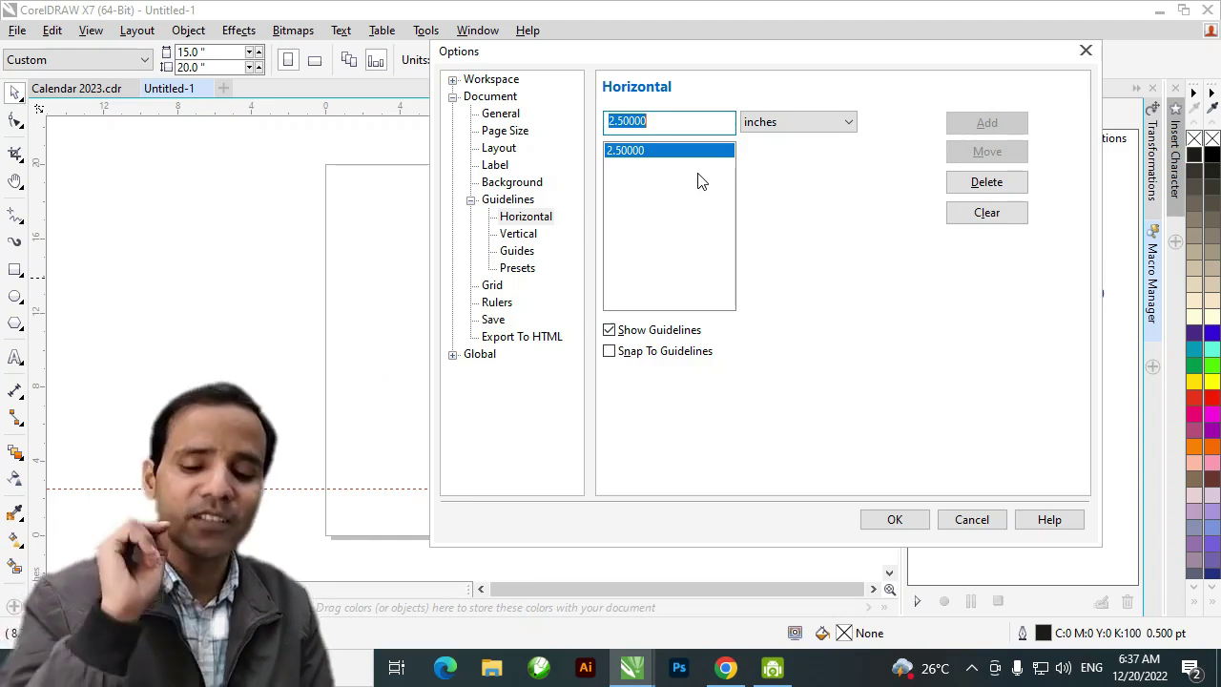
pyautogui.write('14')
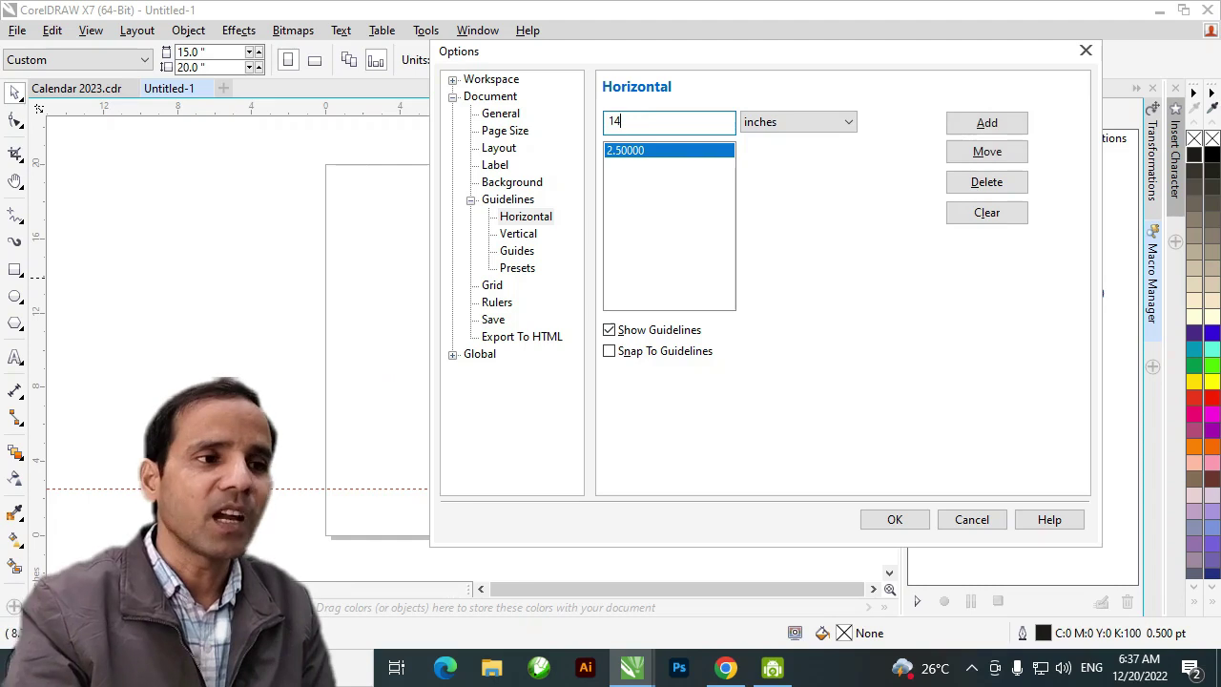
pyautogui.click(986, 124)
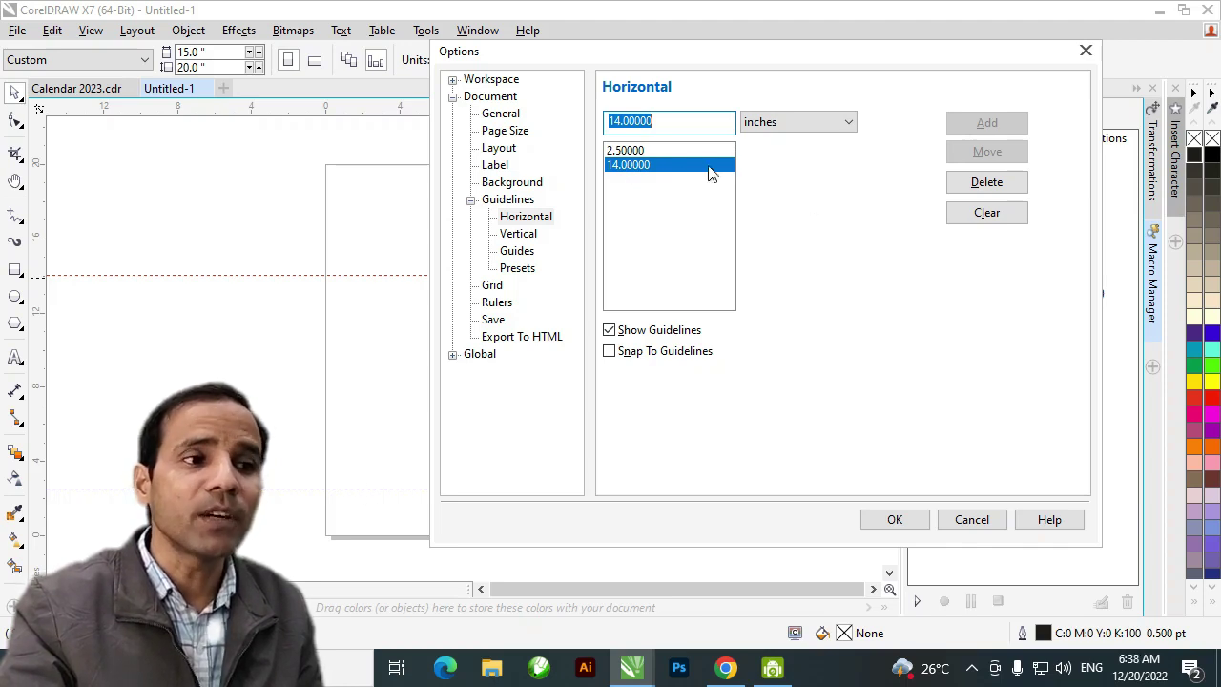
pyautogui.write('3.25')
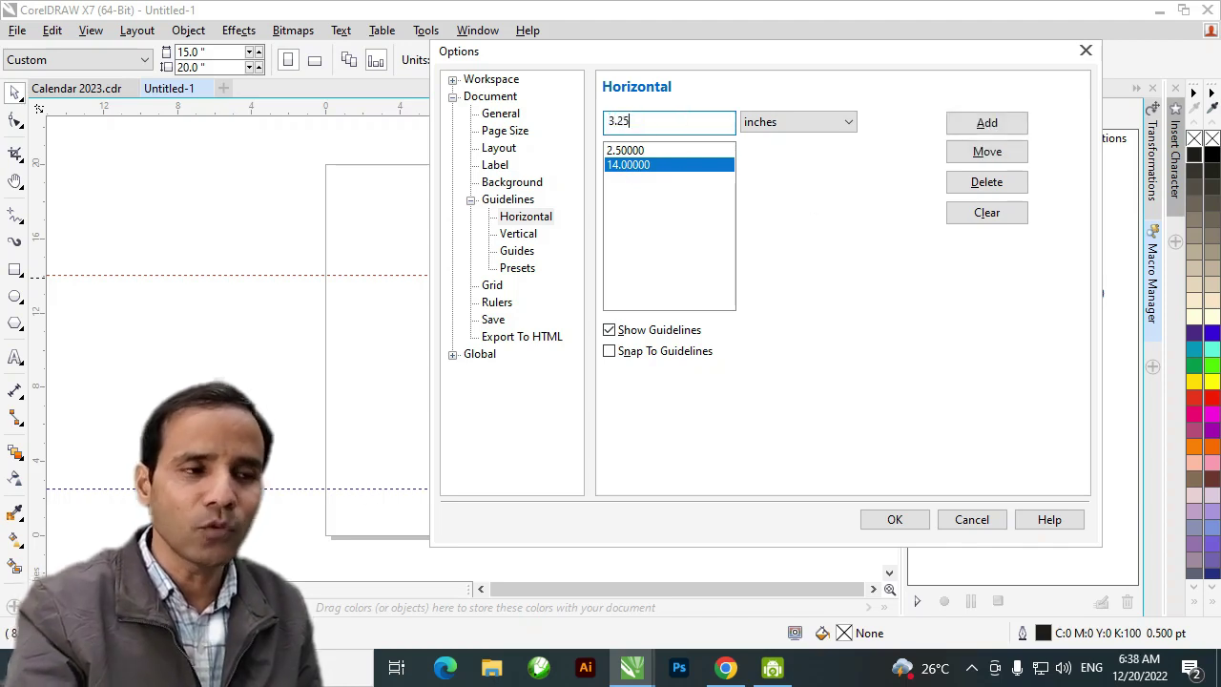
pyautogui.click(983, 122)
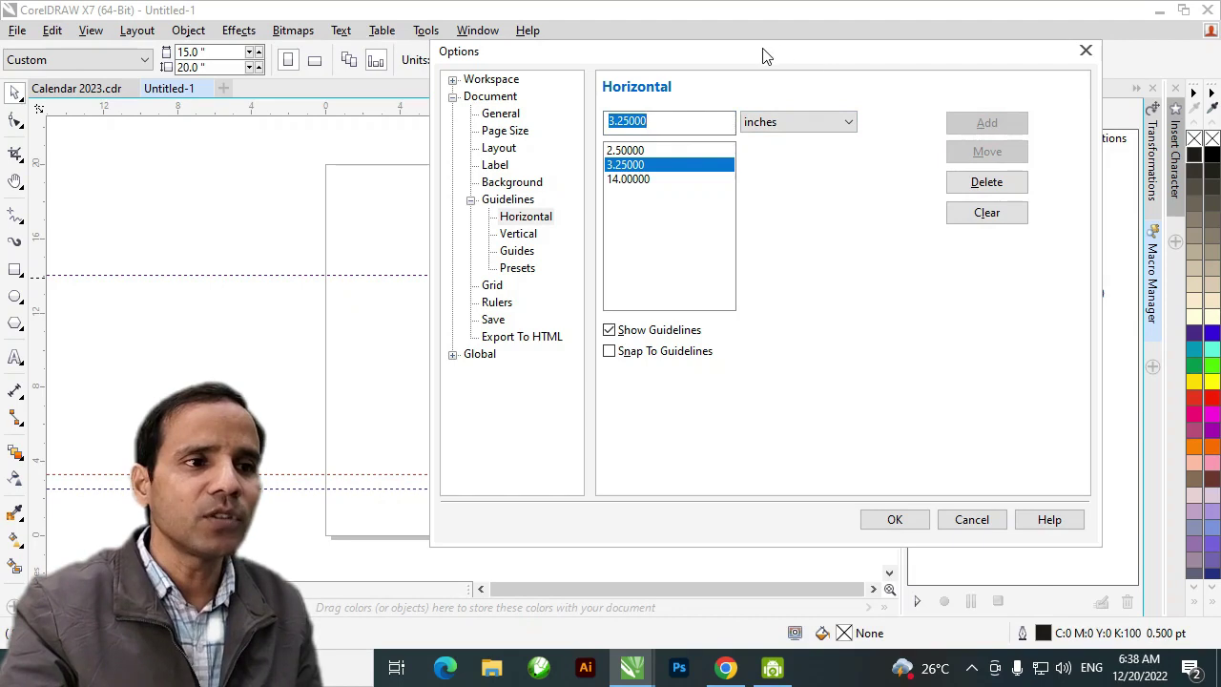
pyautogui.moveTo(763, 56); pyautogui.dragTo(1098, 67)
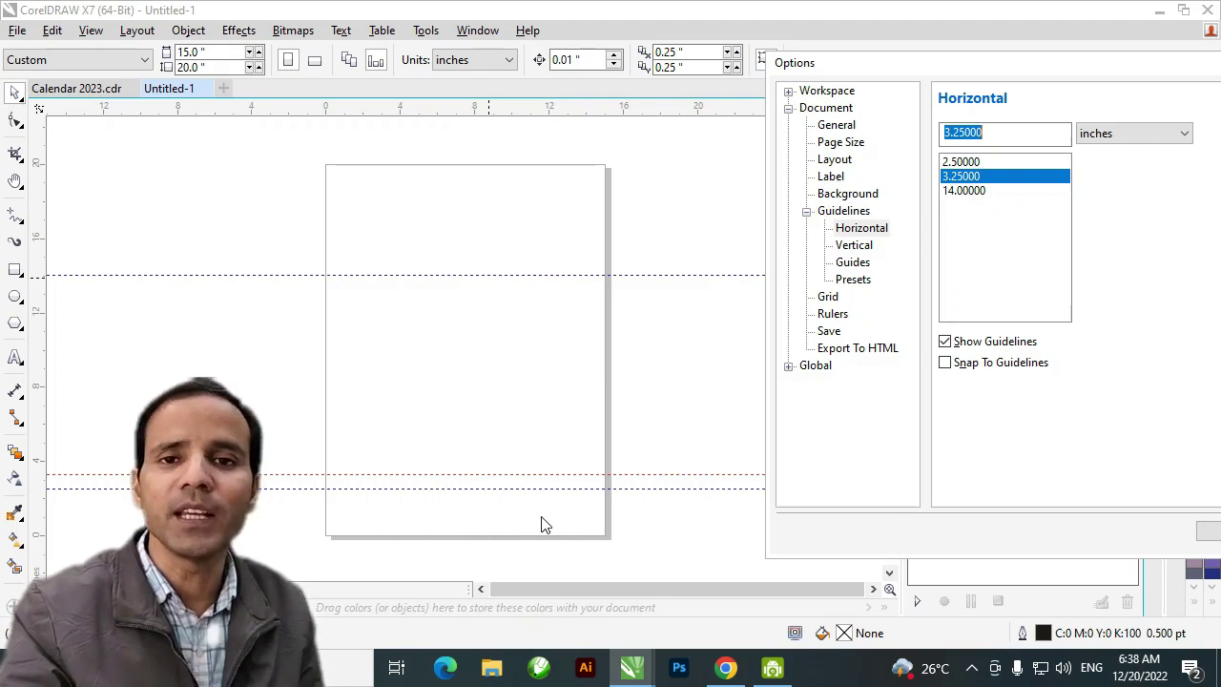
pyautogui.moveTo(1036, 60); pyautogui.dragTo(890, 66)
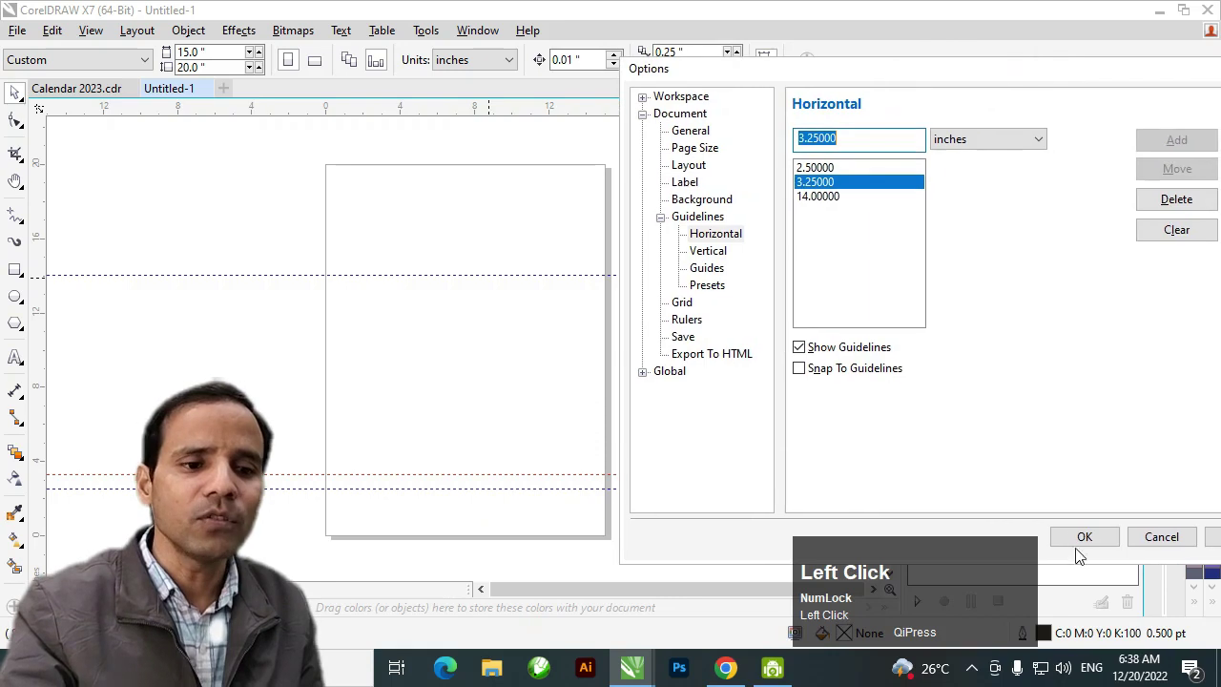
pyautogui.click(1085, 537)
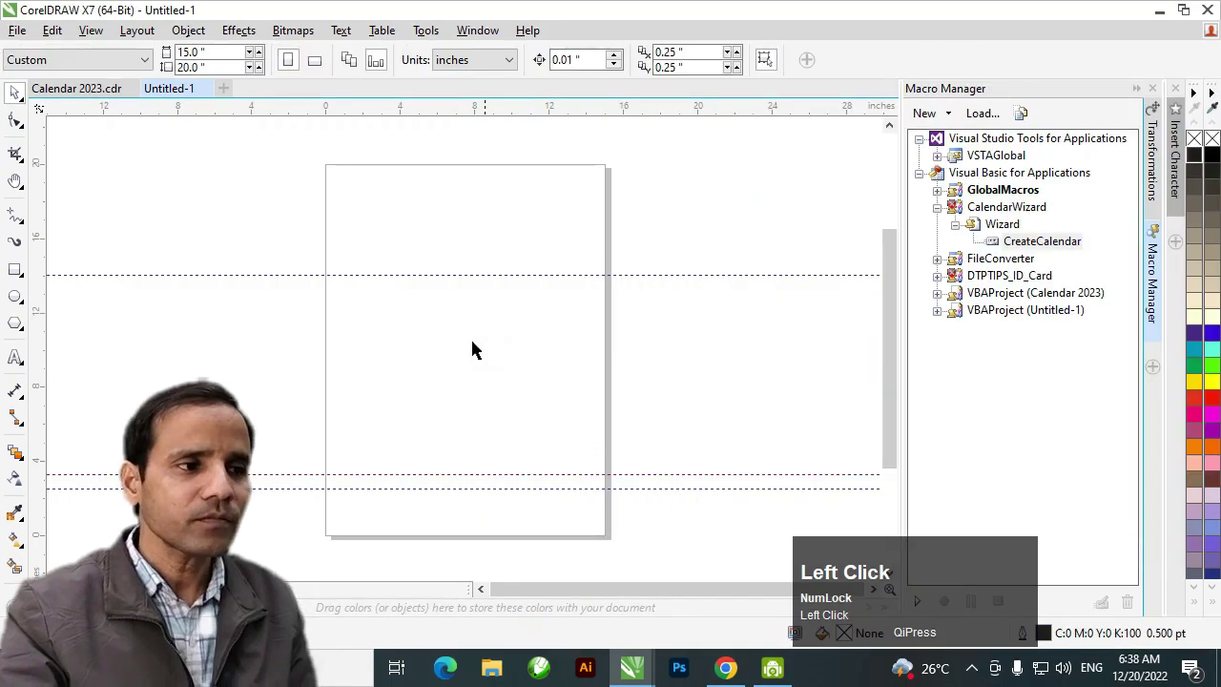
# Create a page-frame rectangle, resized to 14 × 19 inches and centred on the page
pyautogui.click(16, 271)
pyautogui.click(15, 271)
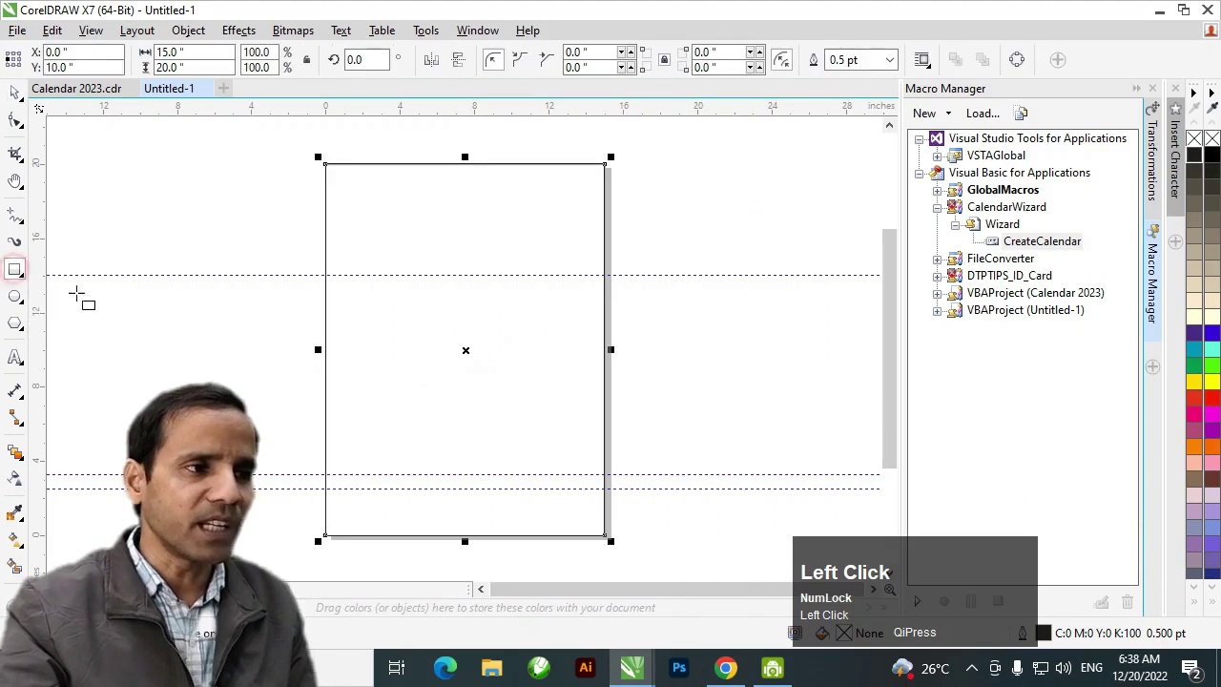
pyautogui.press('space')
pyautogui.click(216, 54)
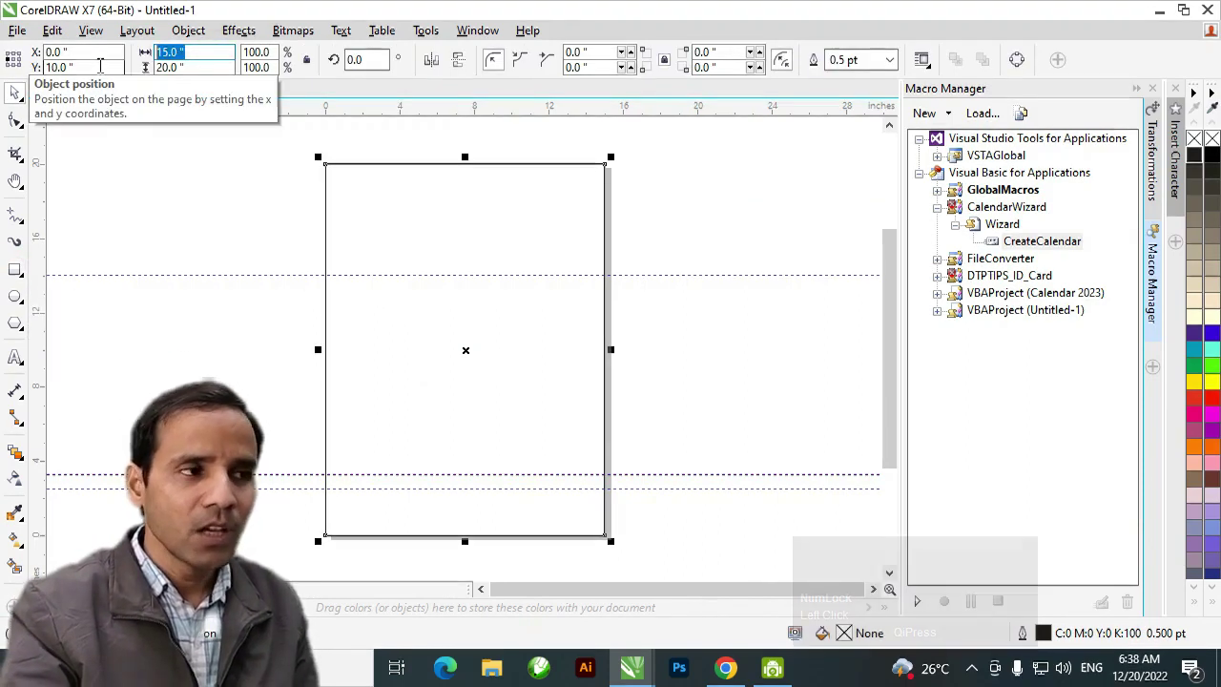
pyautogui.write('14')
pyautogui.press('Tab')
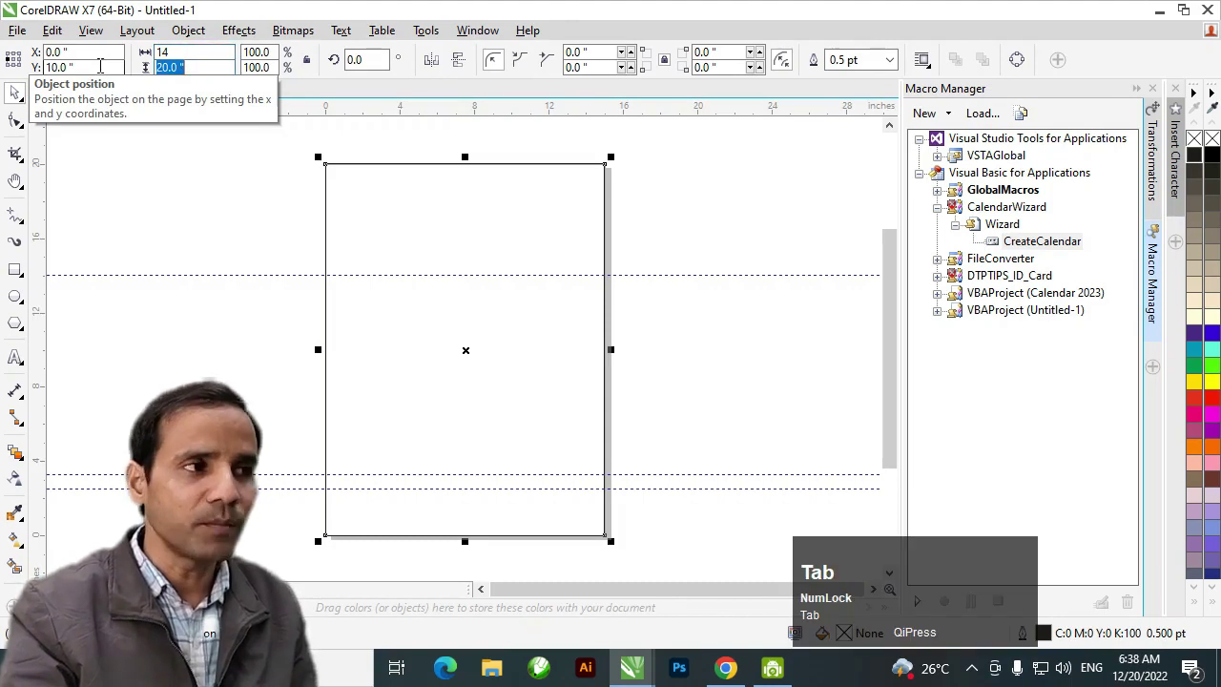
pyautogui.write('19')
pyautogui.press('Return')
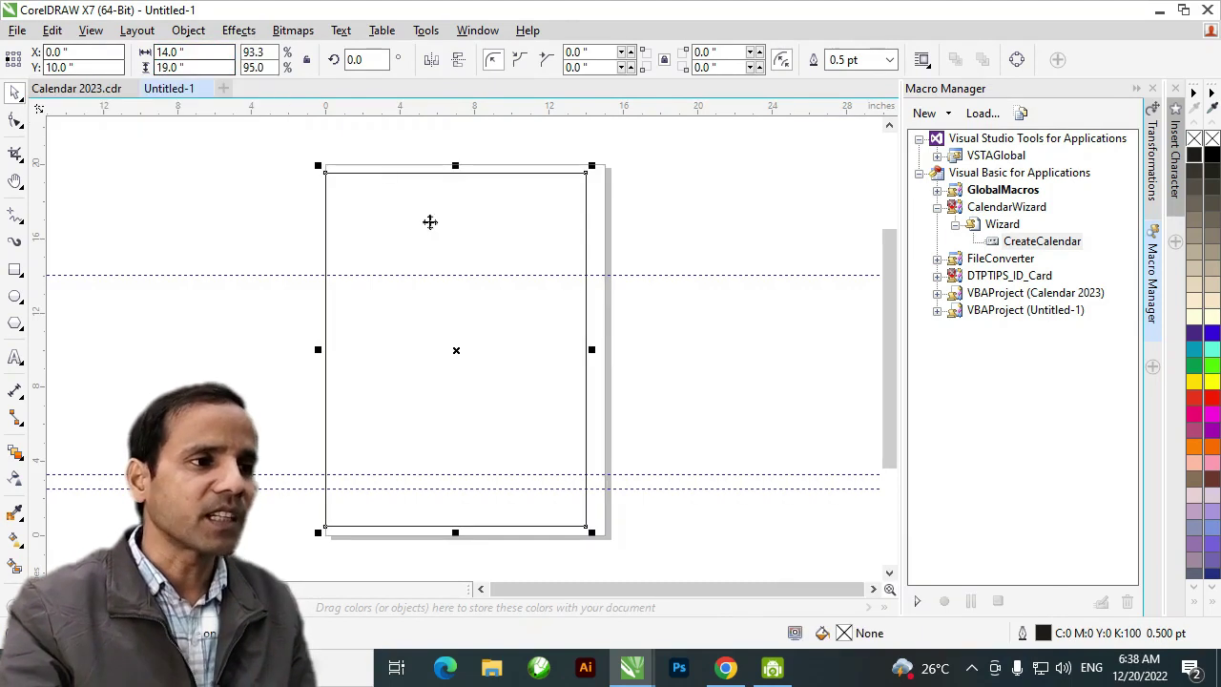
pyautogui.press('p')
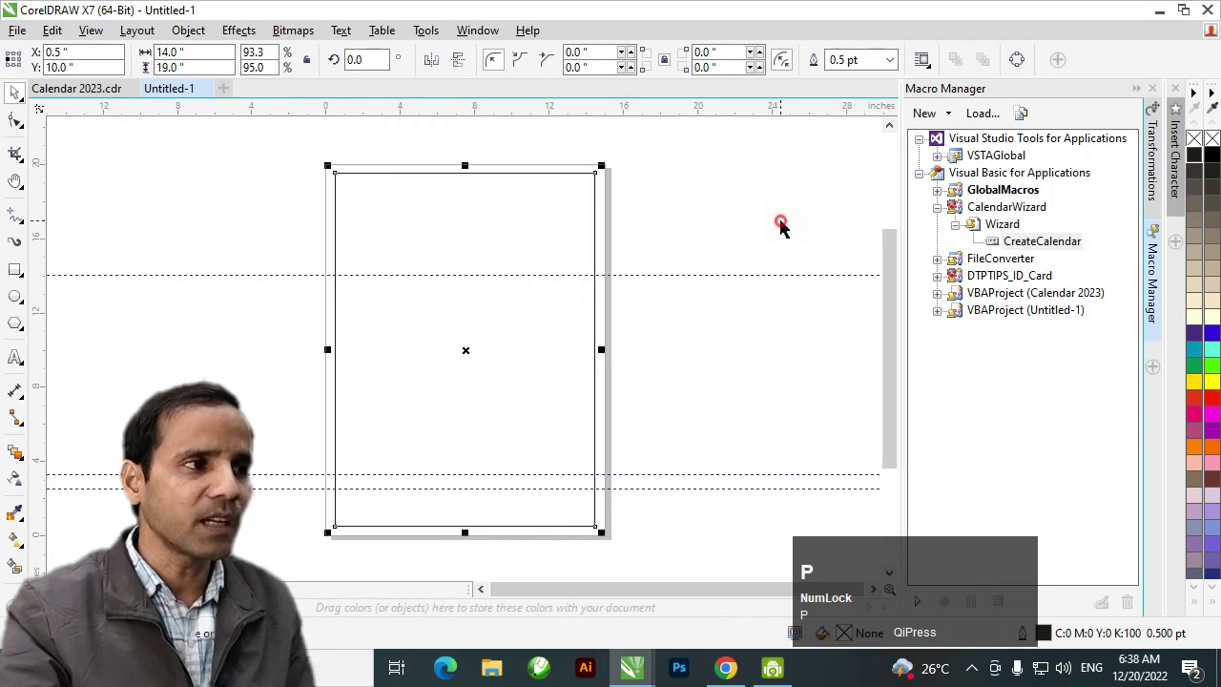
pyautogui.click(399, 285)
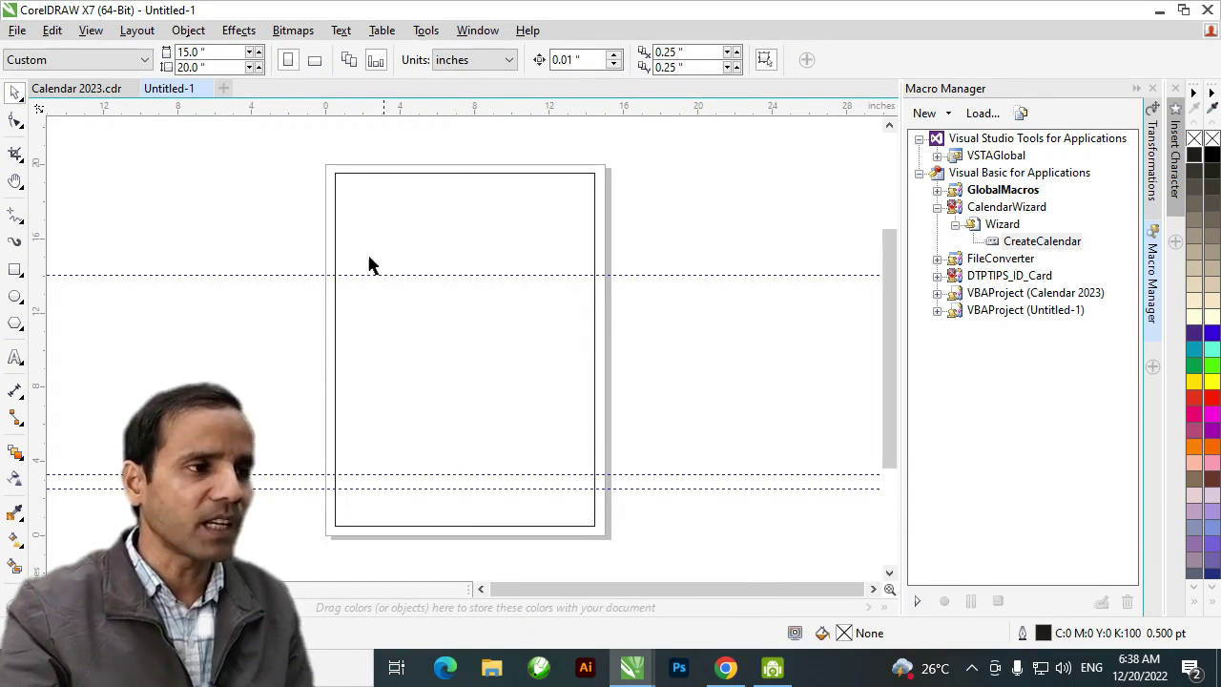
# Make a copy of the border rectangle that is 13.5 inches wide and 18.5 inches high
pyautogui.click(335, 217)
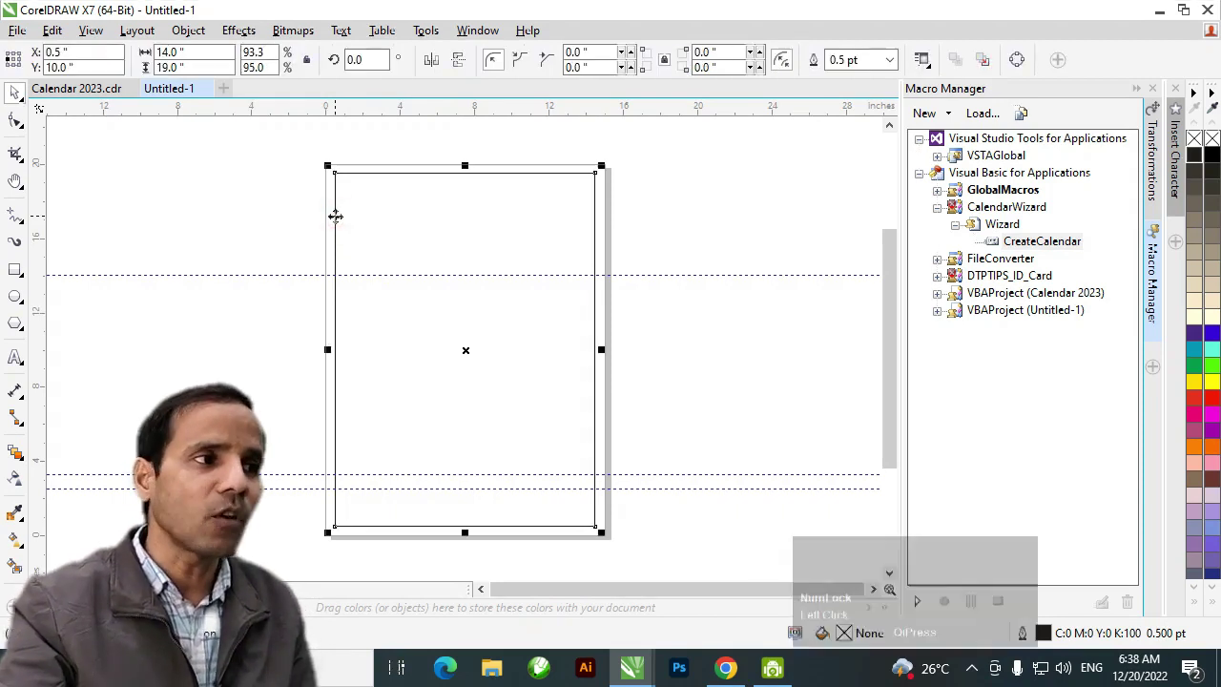
pyautogui.click(200, 52)
pyautogui.write('13.5')
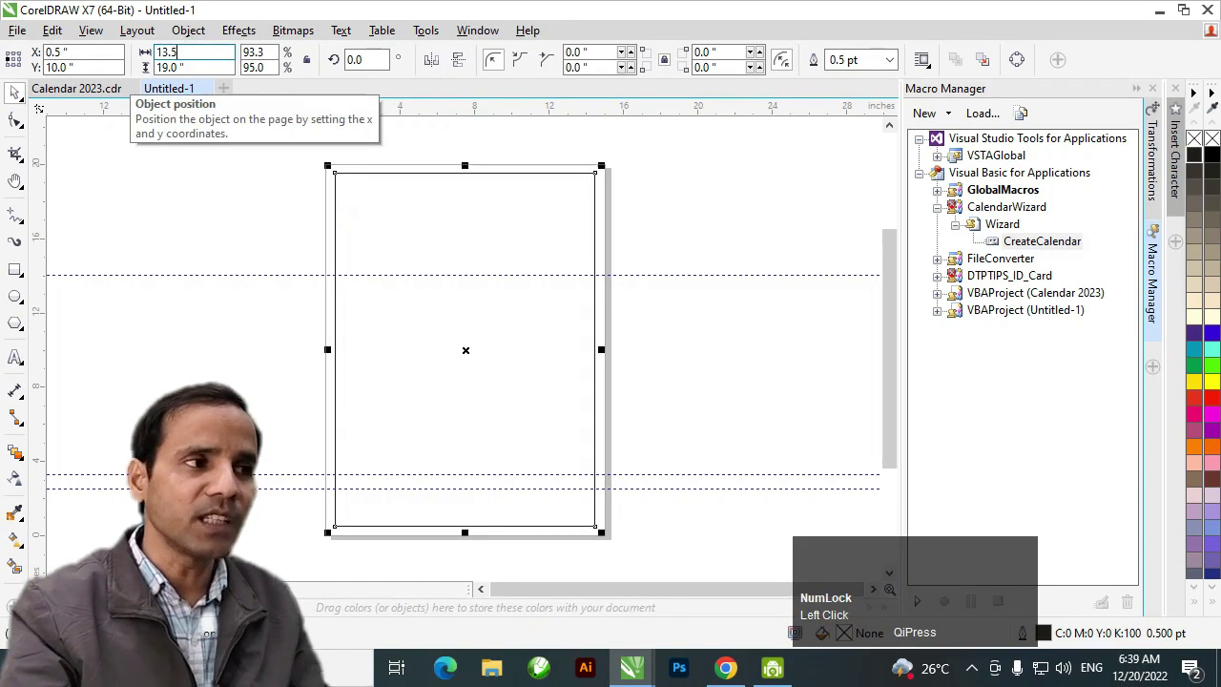
pyautogui.press('Tab')
pyautogui.write('18')
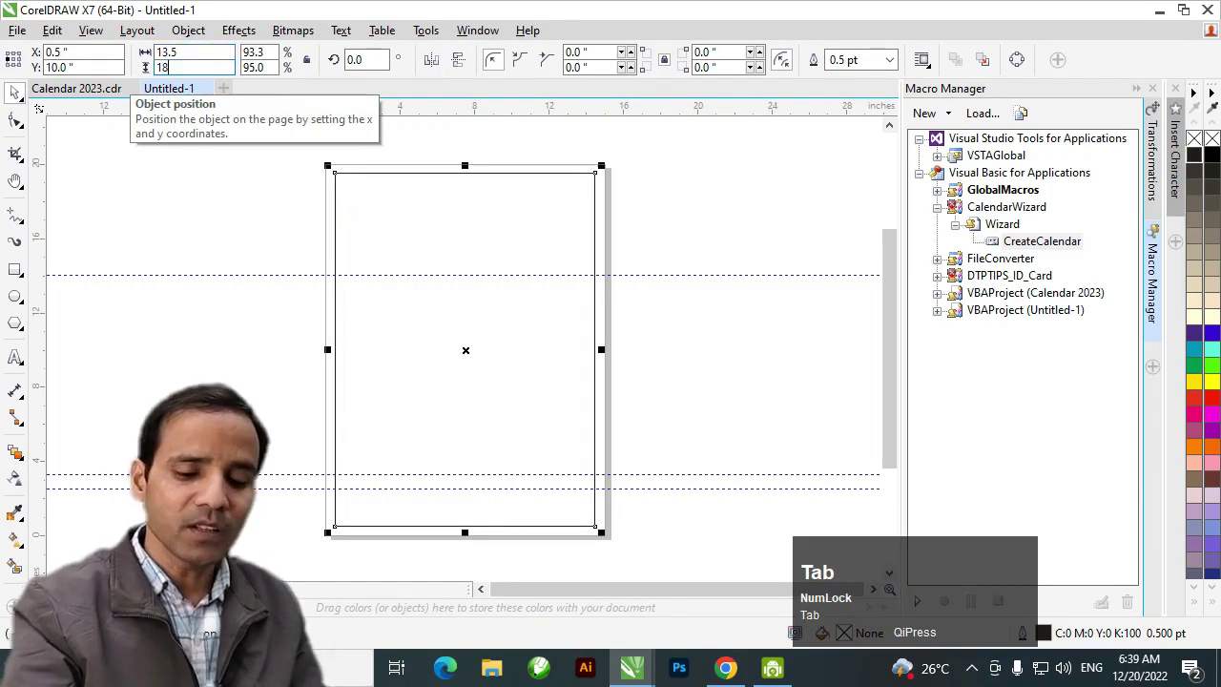
pyautogui.write('.5')
pyautogui.press('Return')
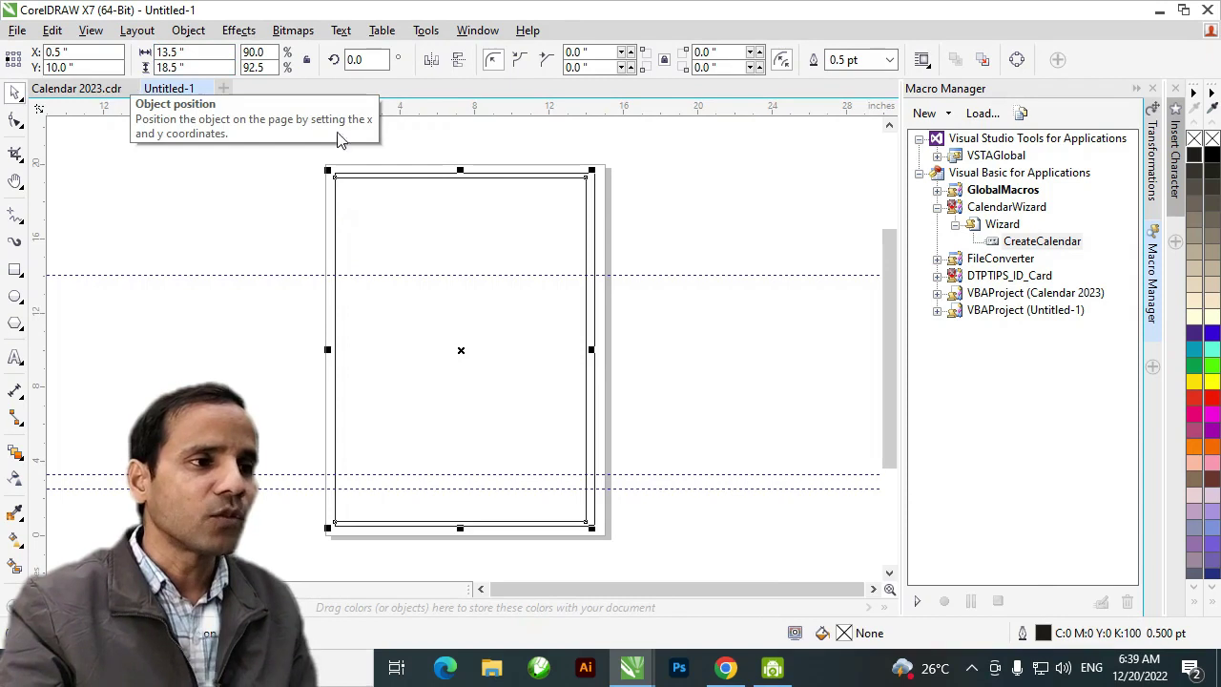
# Align the inner and outer border rectangles to each other's centres, both horizontally and vertically
pyautogui.keyDown('shift'); pyautogui.click(408, 171); pyautogui.keyUp('shift')
pyautogui.press('c')
pyautogui.press('e')
pyautogui.click(706, 267)
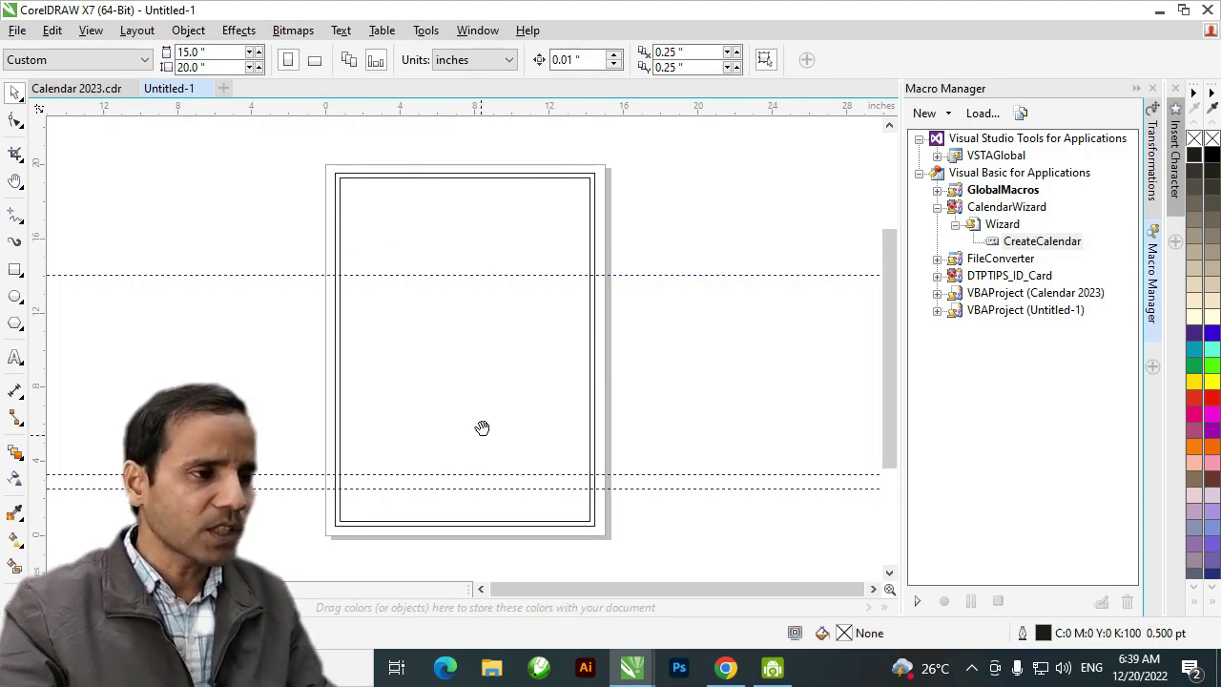
# Draw a rectangle about 13.2 × 10.7 inches inside the inner border, between the 14 inch and 3.25 inch guidelines
pyautogui.press('h')
pyautogui.click(487, 385)
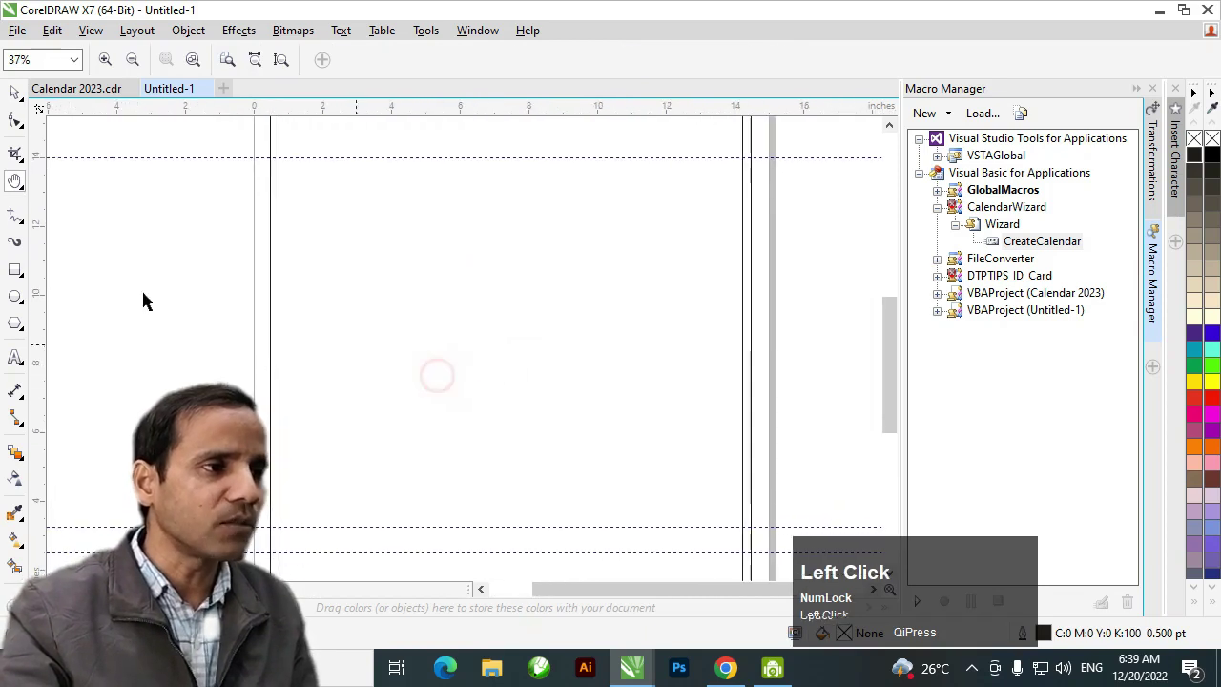
pyautogui.press('space')
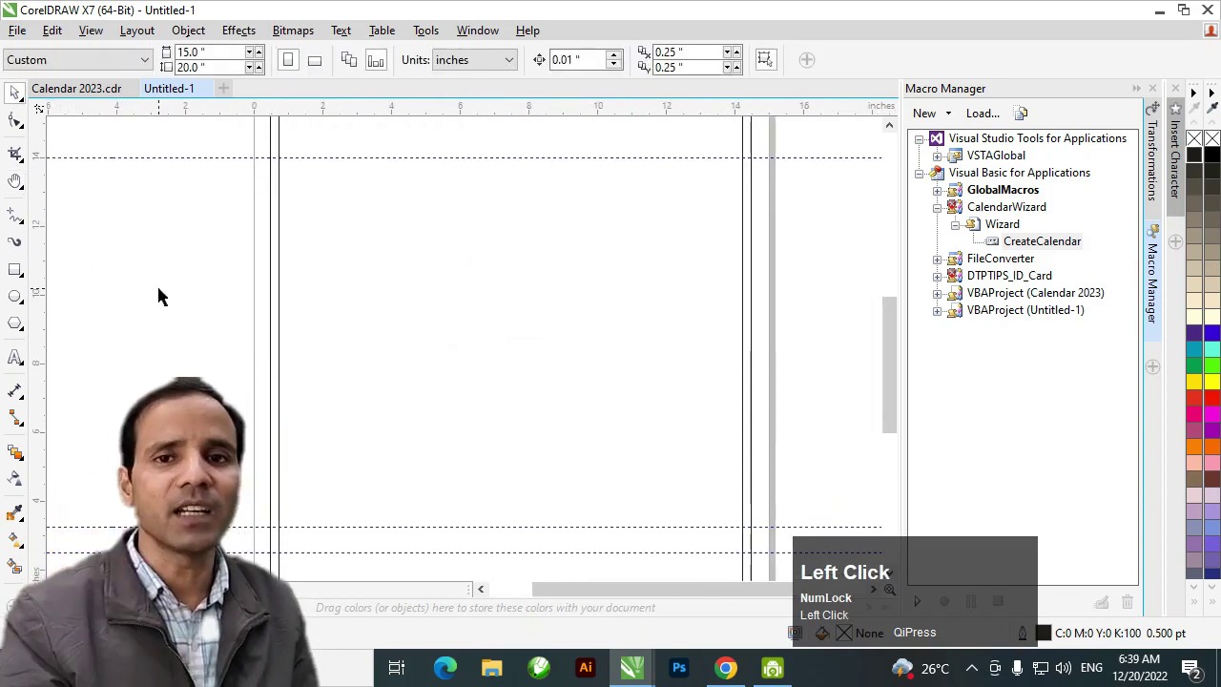
pyautogui.click(14, 271)
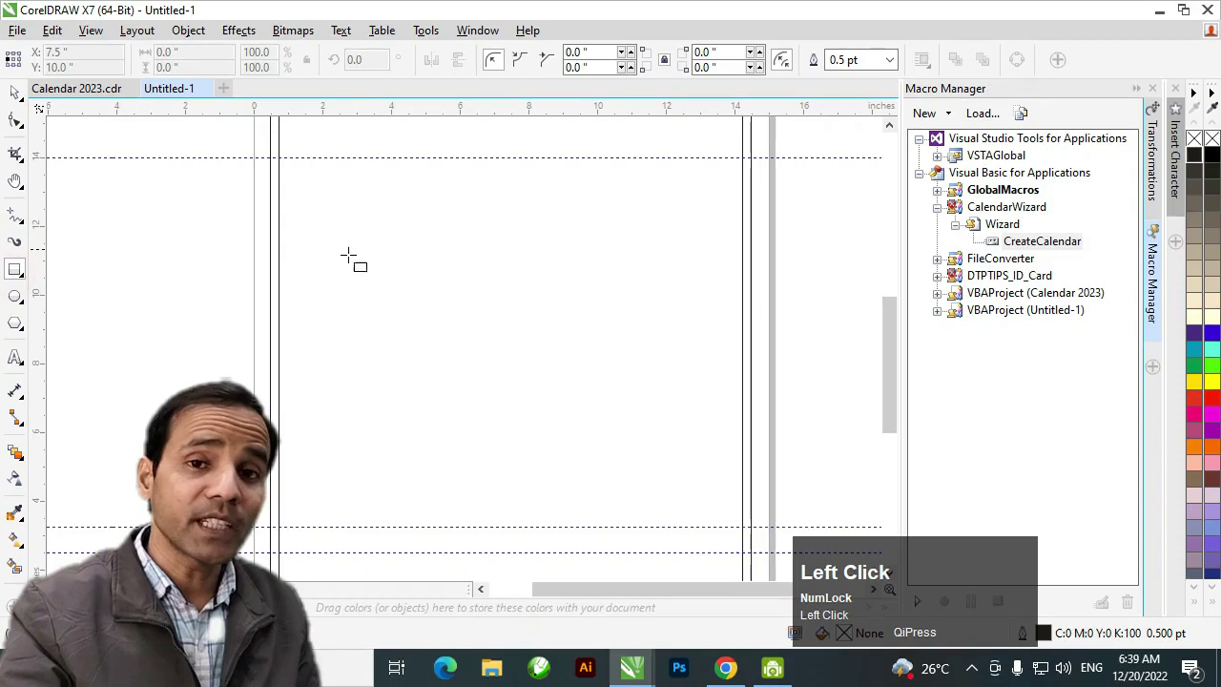
pyautogui.moveTo(283, 159); pyautogui.dragTo(738, 528)
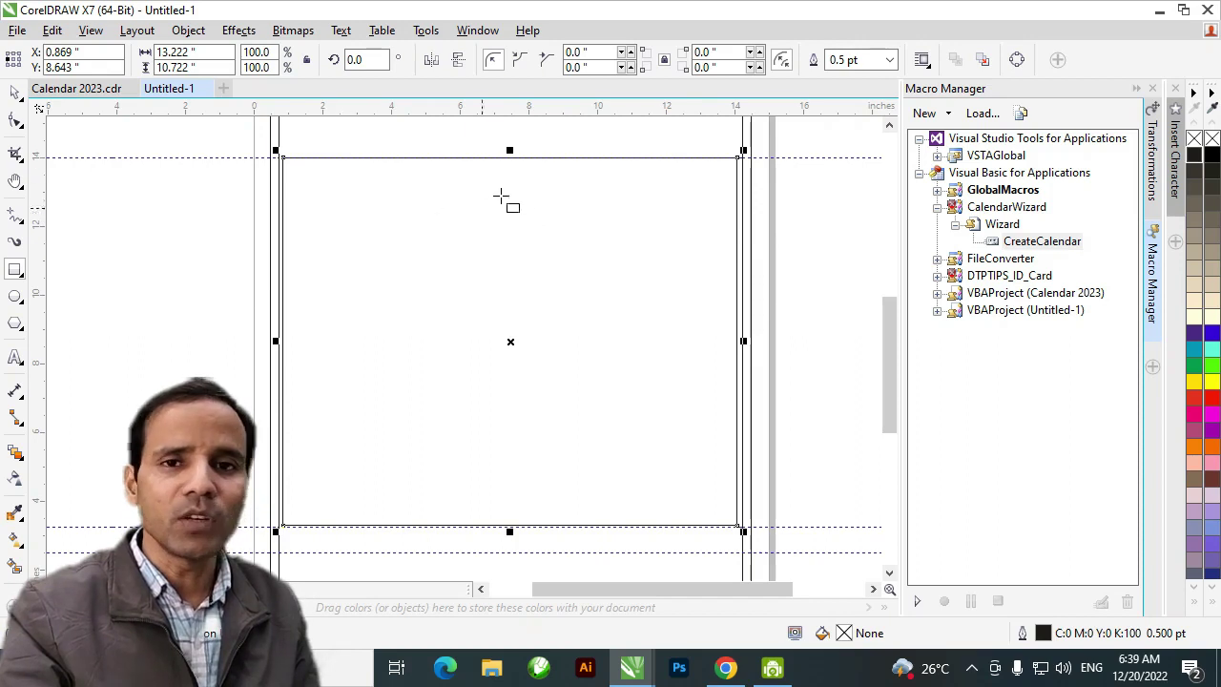
# Reduce the new rectangle's width to a quarter by dividing its value by 4
pyautogui.click(206, 51)
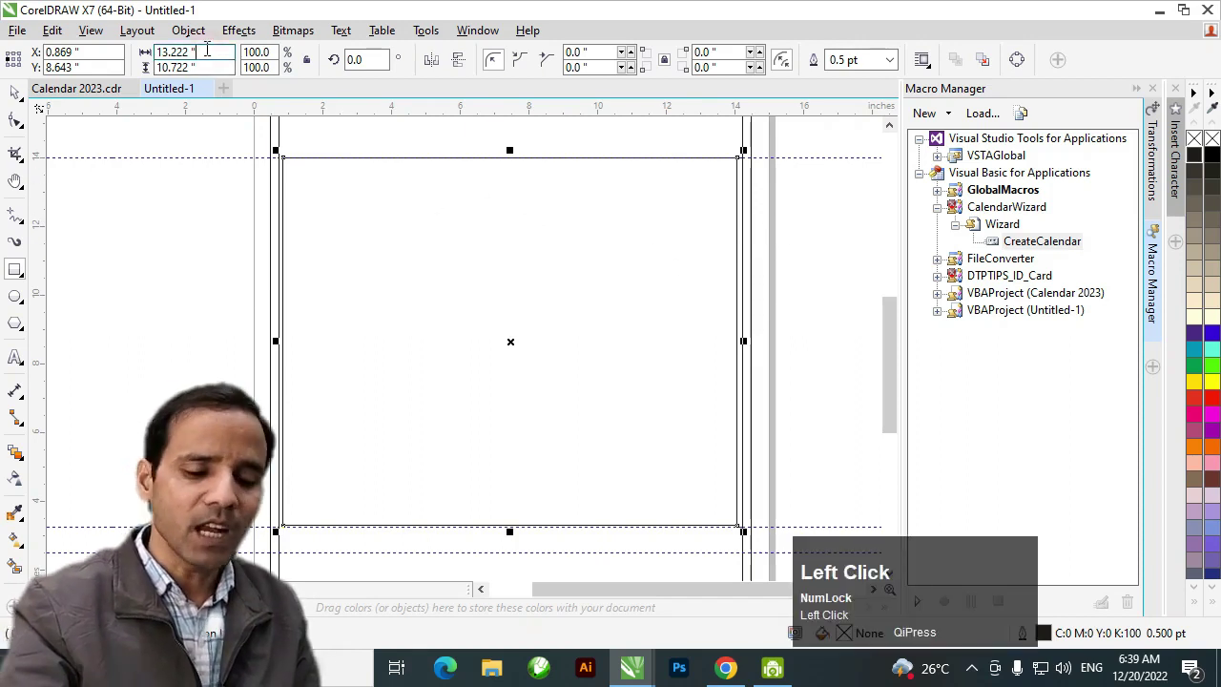
pyautogui.write('/4')
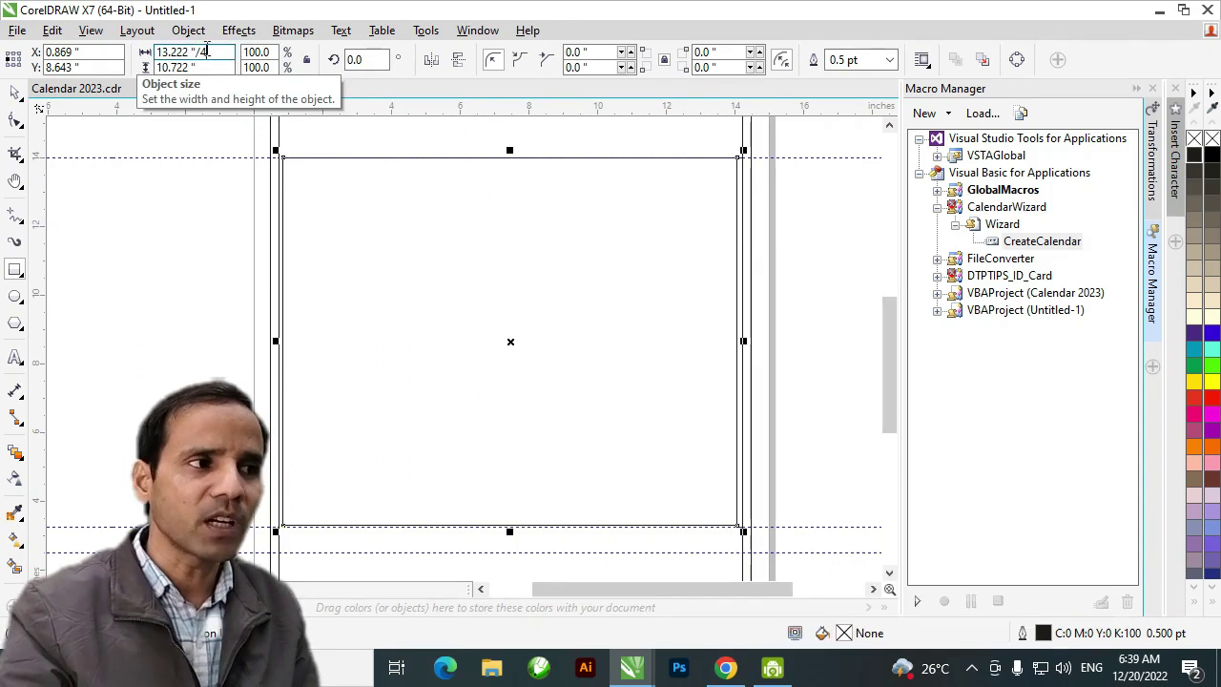
pyautogui.press('Return')
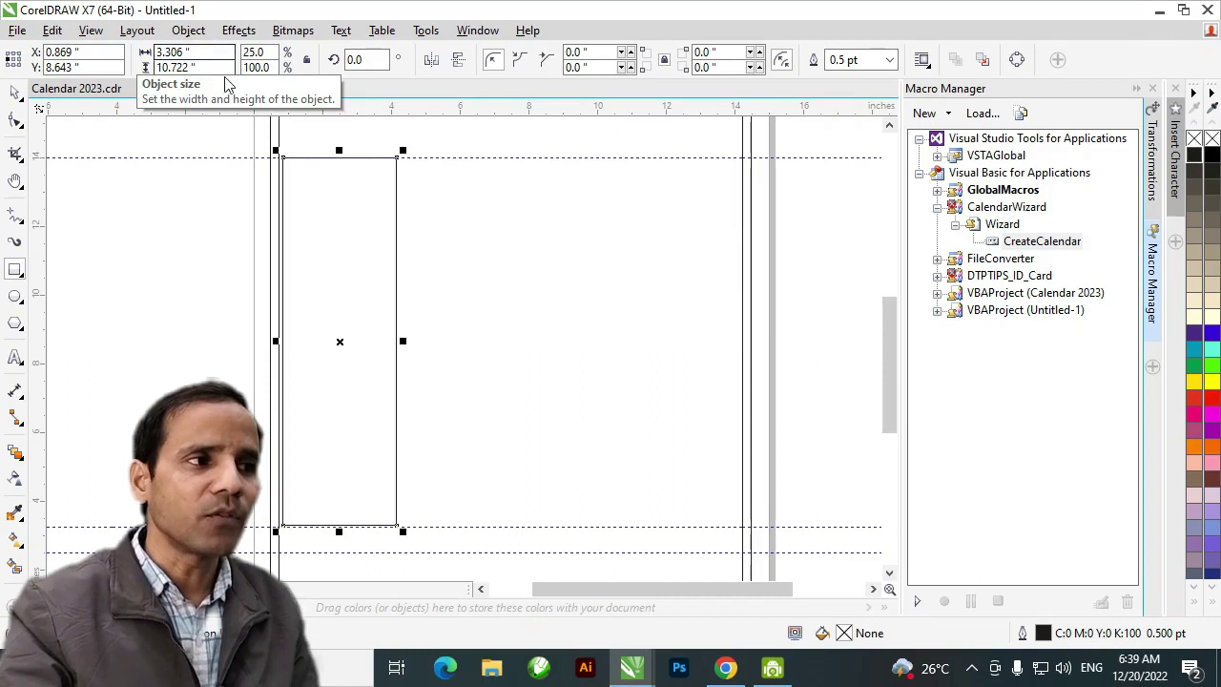
# Divide the rectangle's height by 3 and snap it against the inner border's left edge at the 14 inch guideline
pyautogui.click(205, 68)
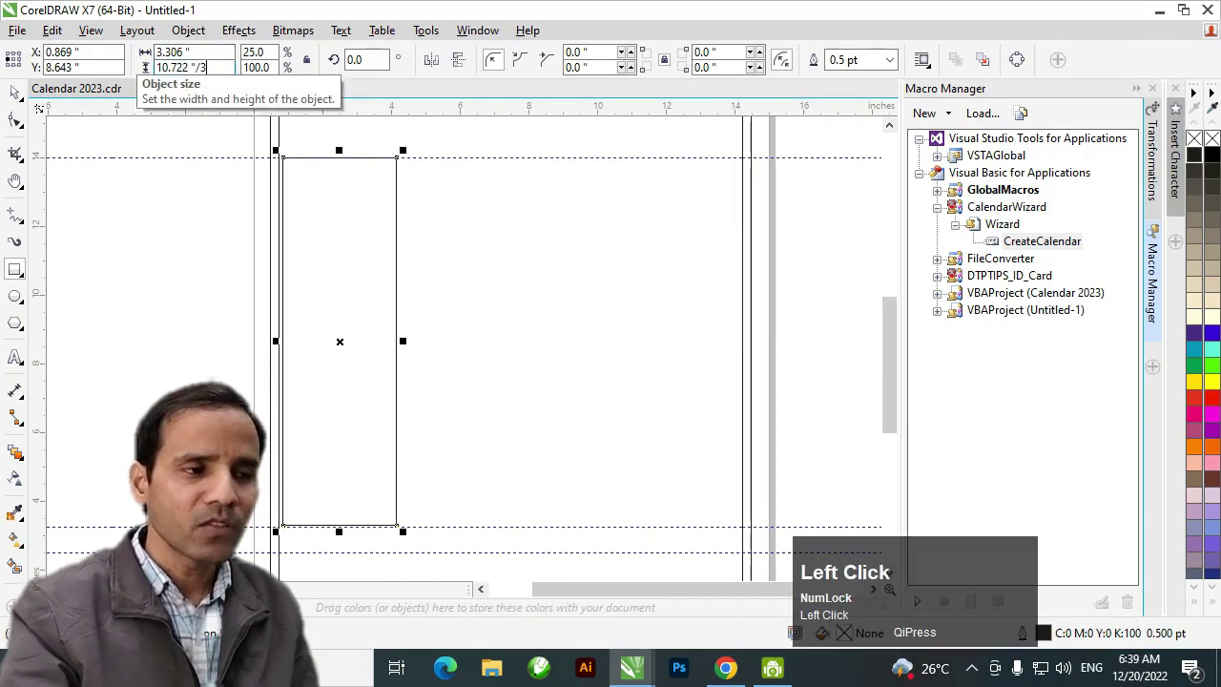
pyautogui.press('Return')
pyautogui.click(341, 342)
pyautogui.moveTo(379, 280); pyautogui.dragTo(375, 159)
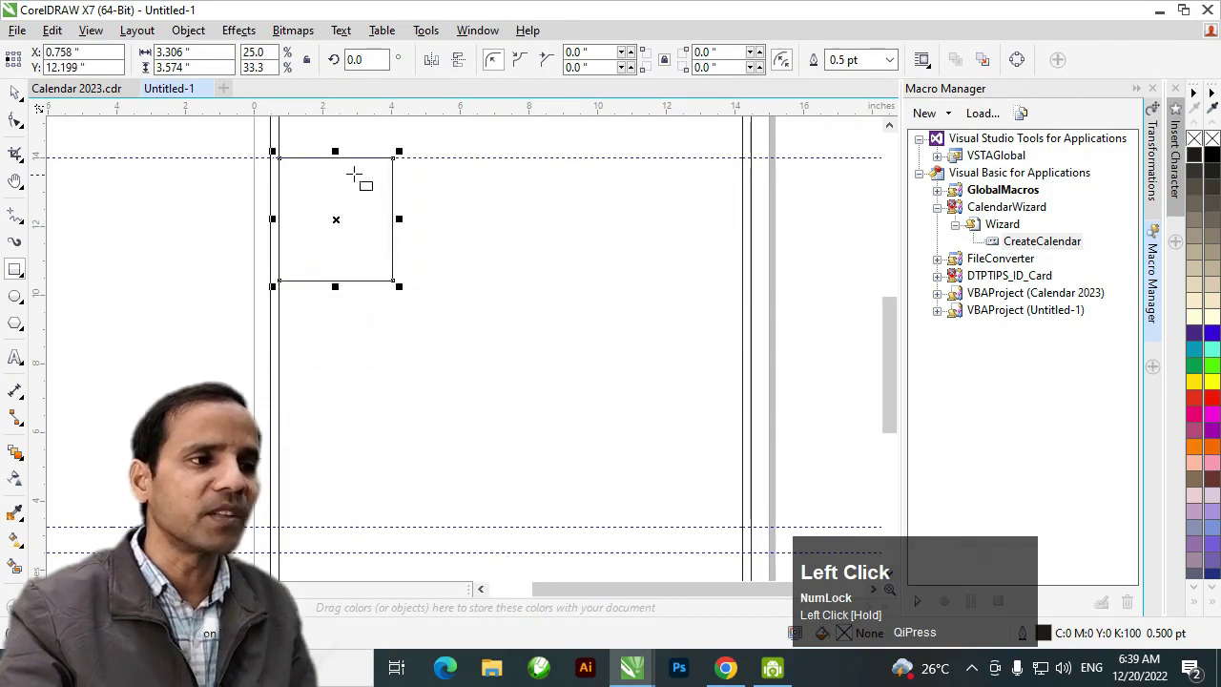
pyautogui.press('space')
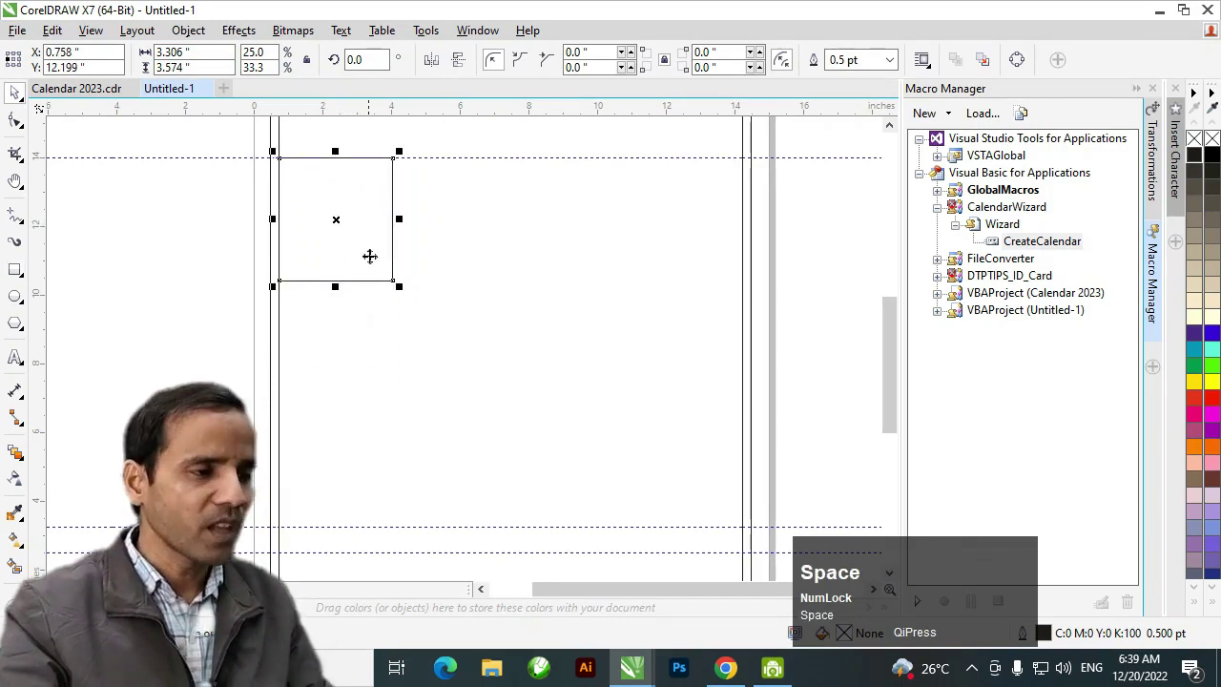
# Copy the small cell rectangle and paste it into a new A4 document with the default settings
pyautogui.press('h')
pyautogui.click(358, 226)
pyautogui.moveTo(358, 226); pyautogui.dragTo(445, 370)
pyautogui.press('space')
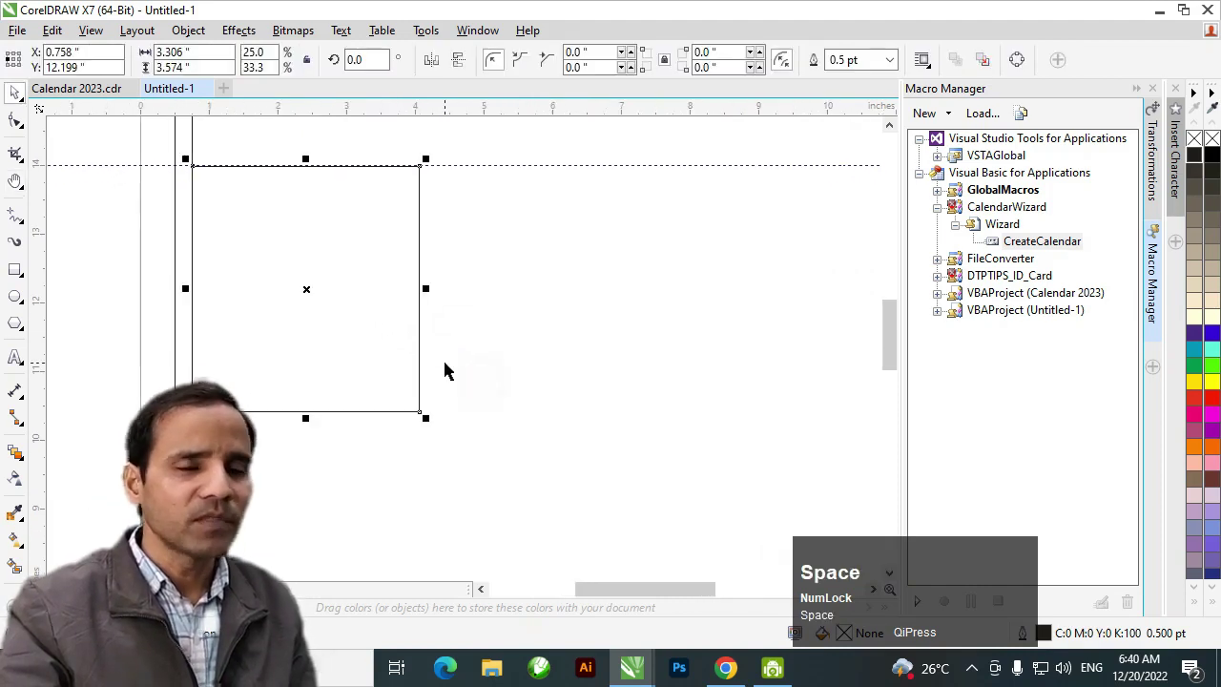
pyautogui.hotkey('ctrl', 'c')
pyautogui.hotkey('ctrl', 'n')
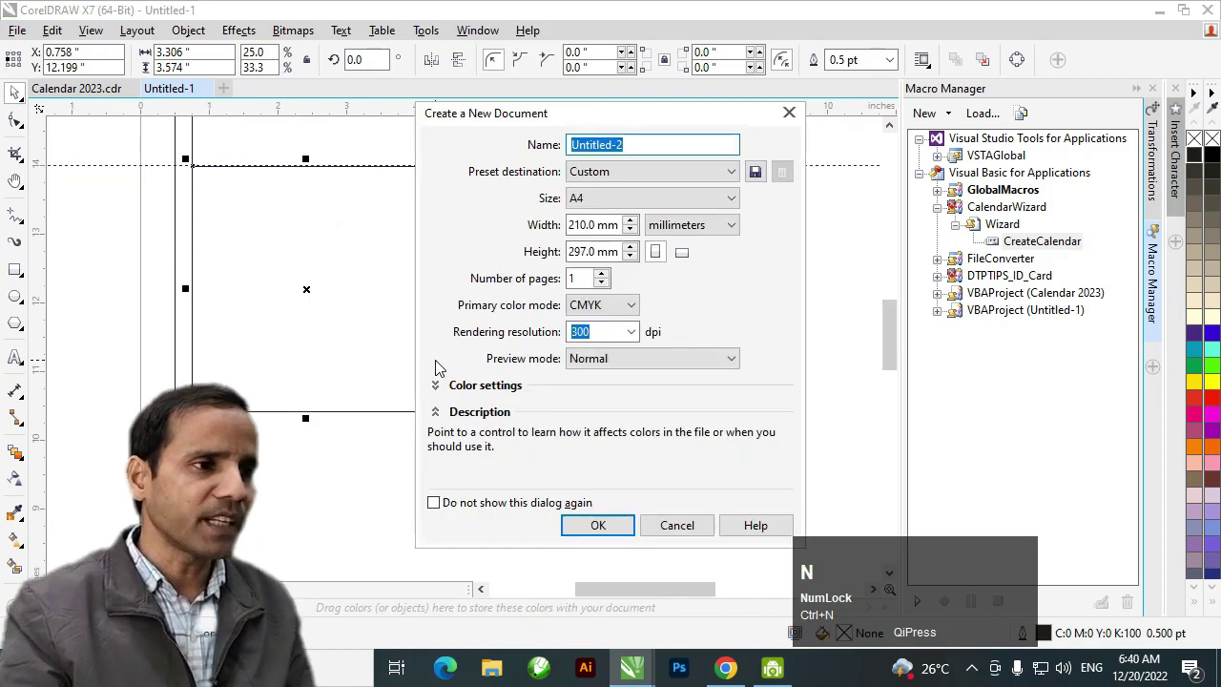
pyautogui.press('Return')
pyautogui.hotkey('ctrl', 'v')
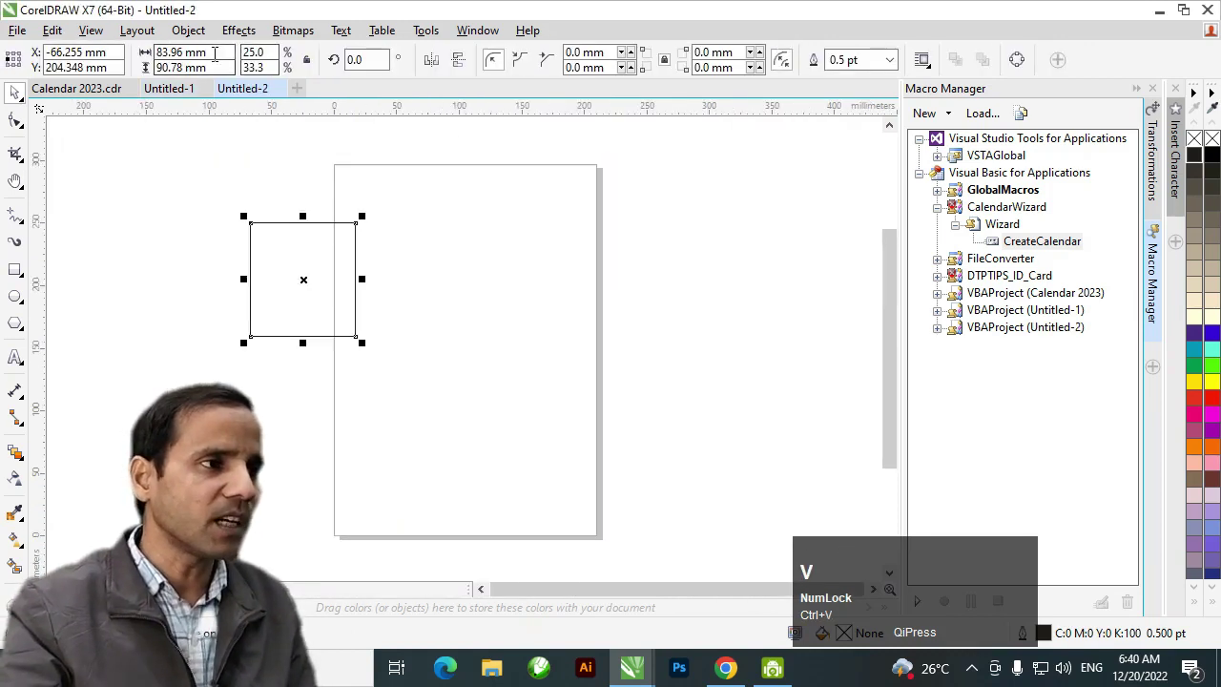
# Set the new document's page width to the pasted rectangle's width, 83.96 mm
pyautogui.click(181, 52)
pyautogui.click(185, 190)
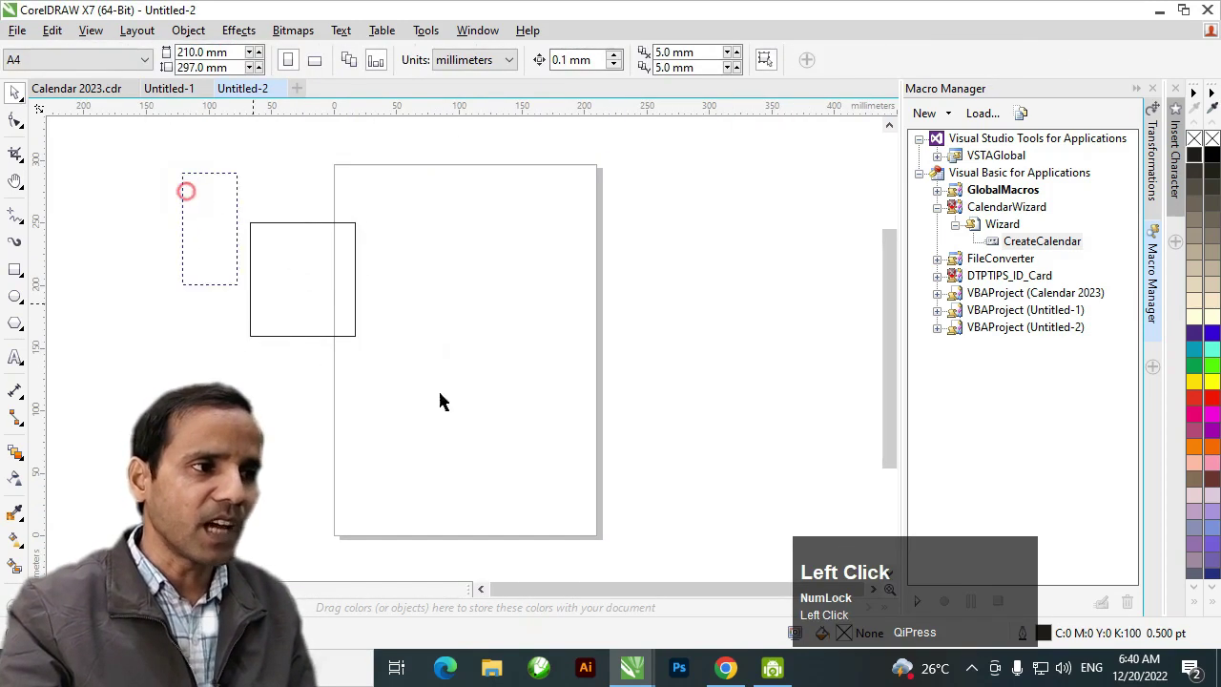
pyautogui.click(249, 222)
pyautogui.click(181, 52)
pyautogui.click(177, 215)
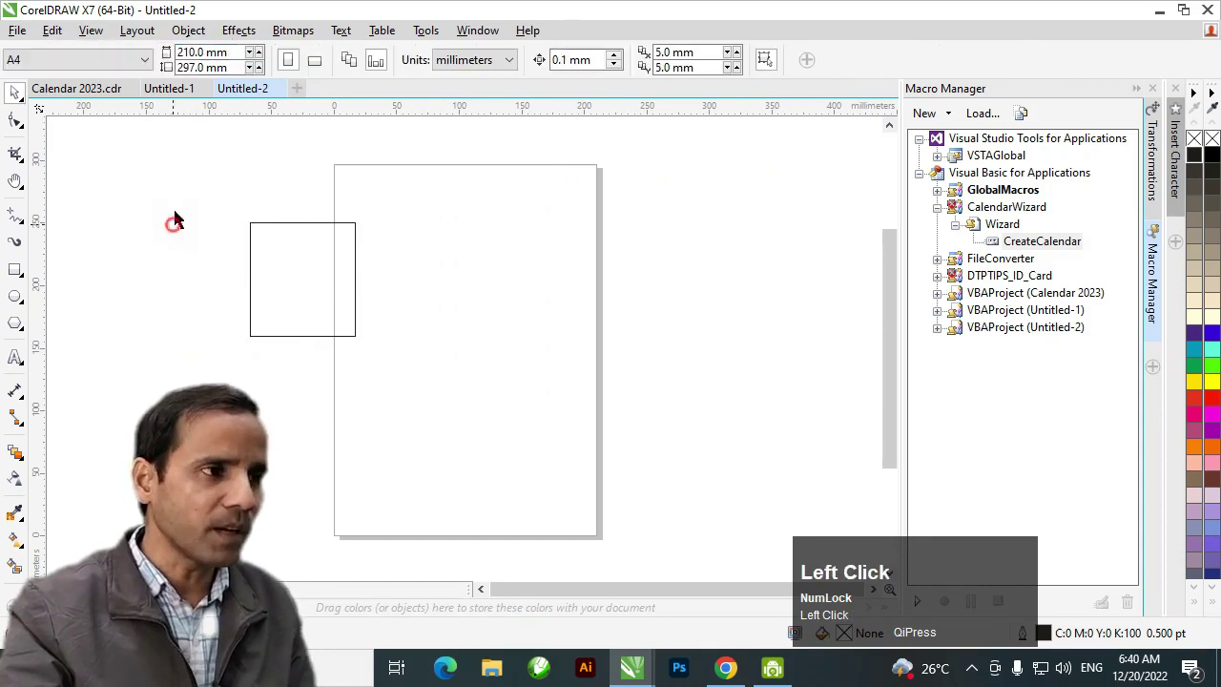
pyautogui.click(224, 53)
pyautogui.hotkey('ctrl', 'v')
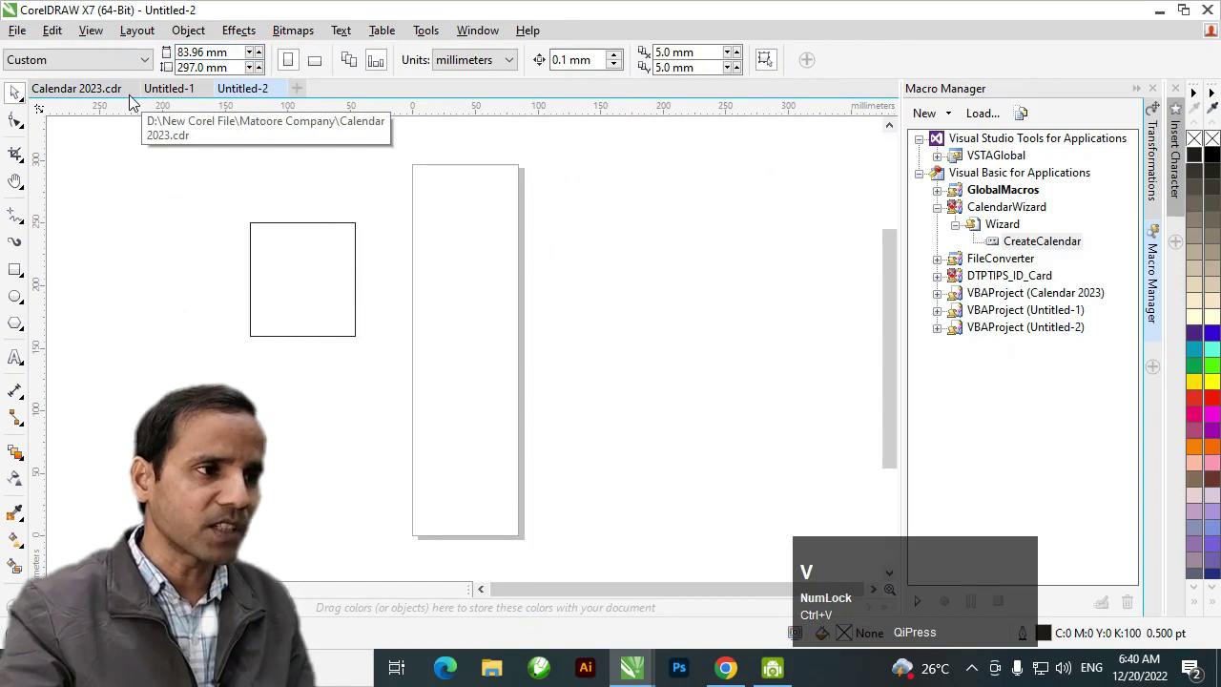
# Set the page height to the pasted rectangle's height, 90.78 mm
pyautogui.moveTo(217, 193); pyautogui.dragTo(467, 431)
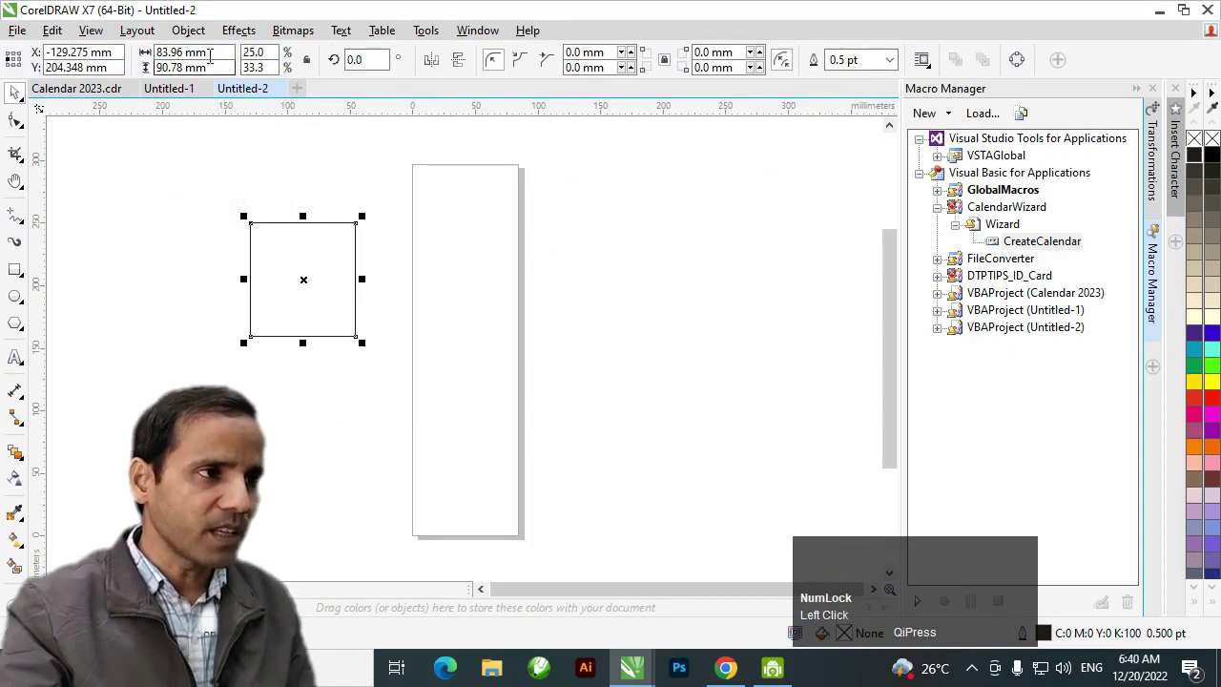
pyautogui.click(181, 67)
pyautogui.hotkey('ctrl', 'c')
pyautogui.click(118, 210)
pyautogui.click(205, 66)
pyautogui.hotkey('ctrl', 'v')
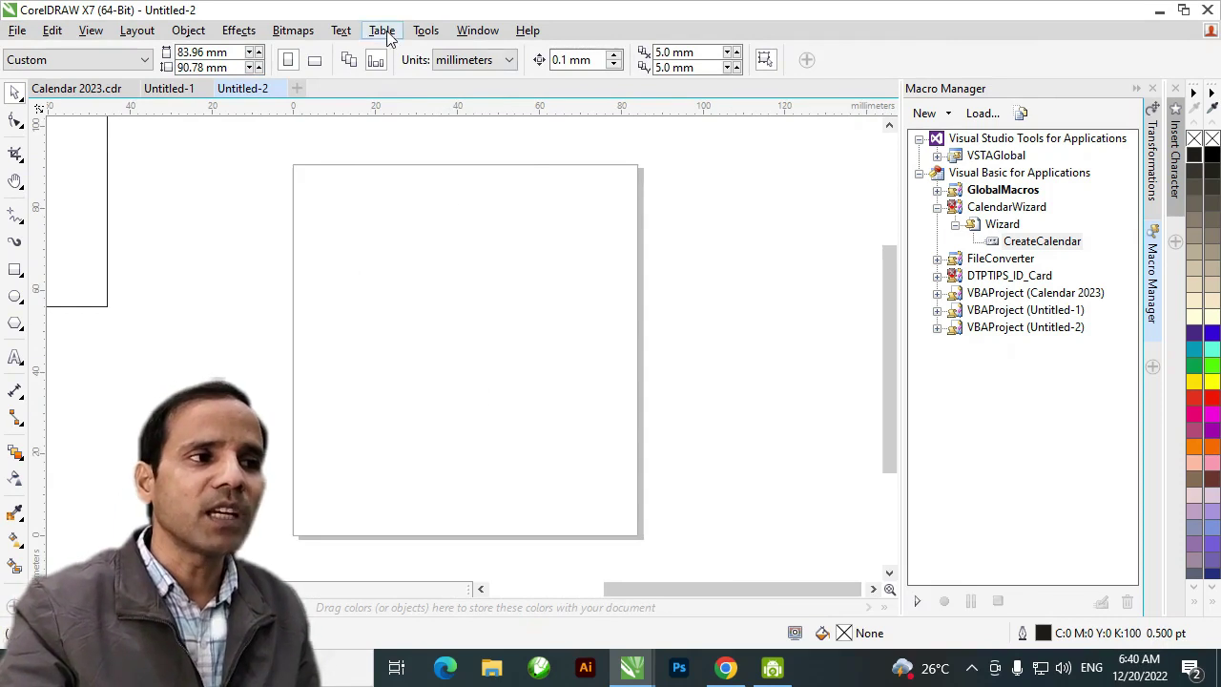
# Run the CreateCalendar macro from the CalendarWizard project
pyautogui.click(424, 32)
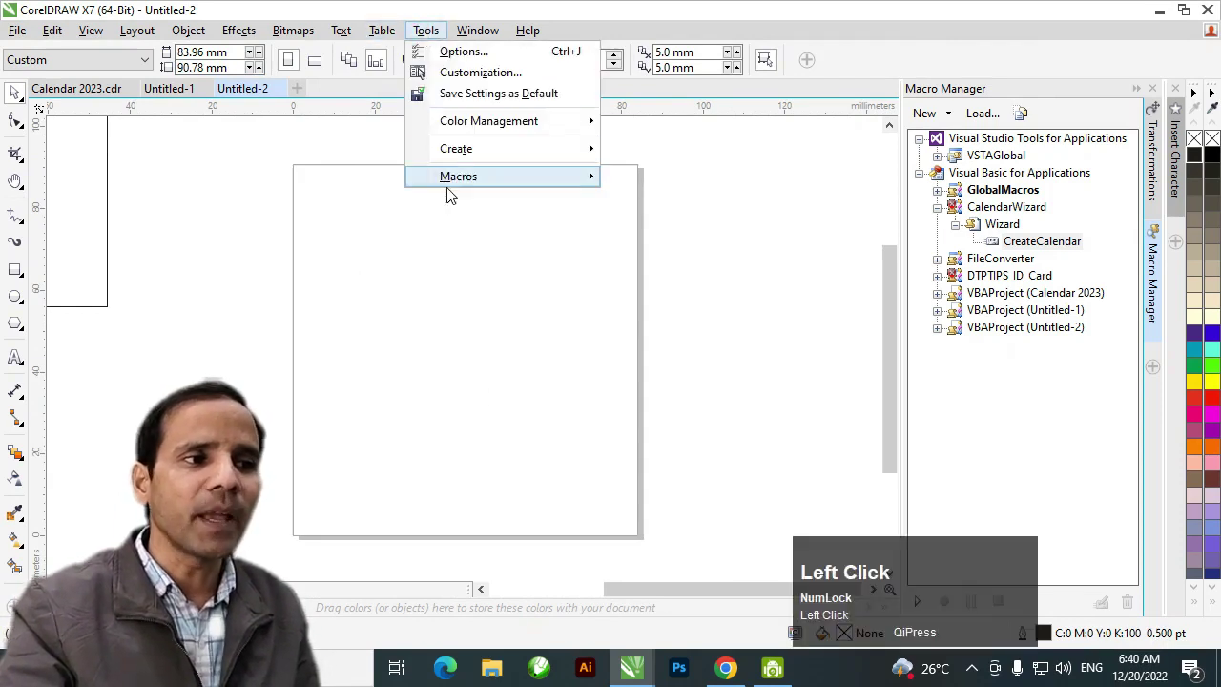
pyautogui.moveTo(452, 182)
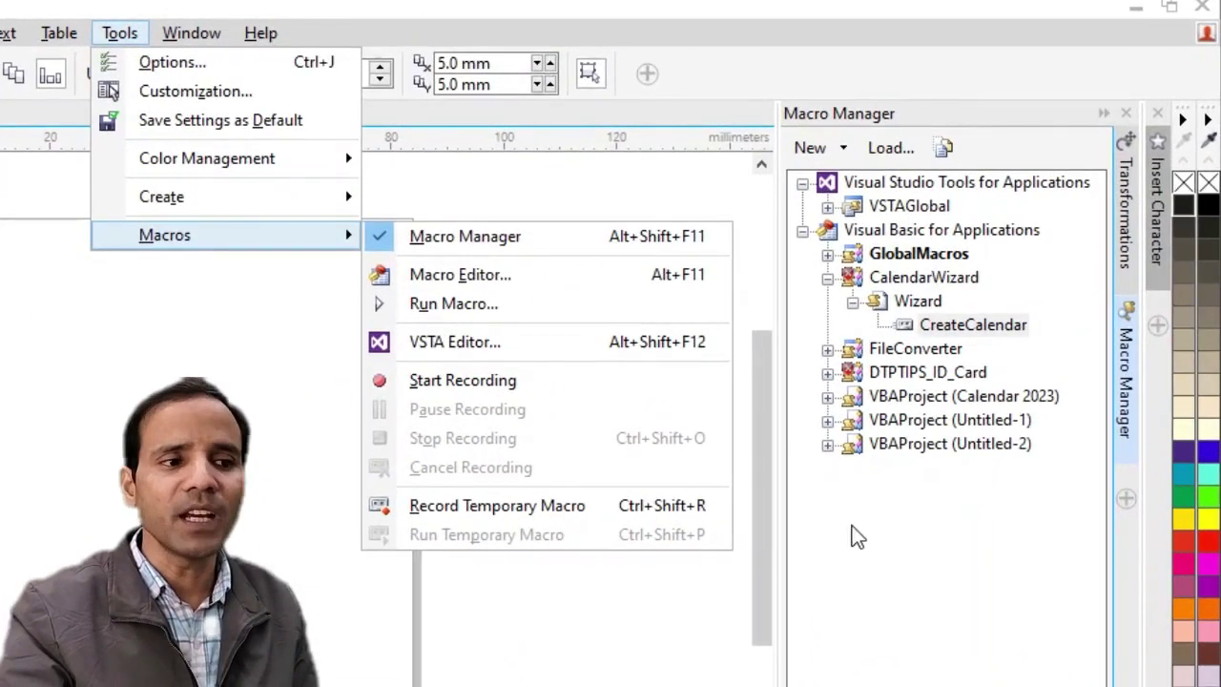
pyautogui.click(582, 668)
pyautogui.click(959, 329)
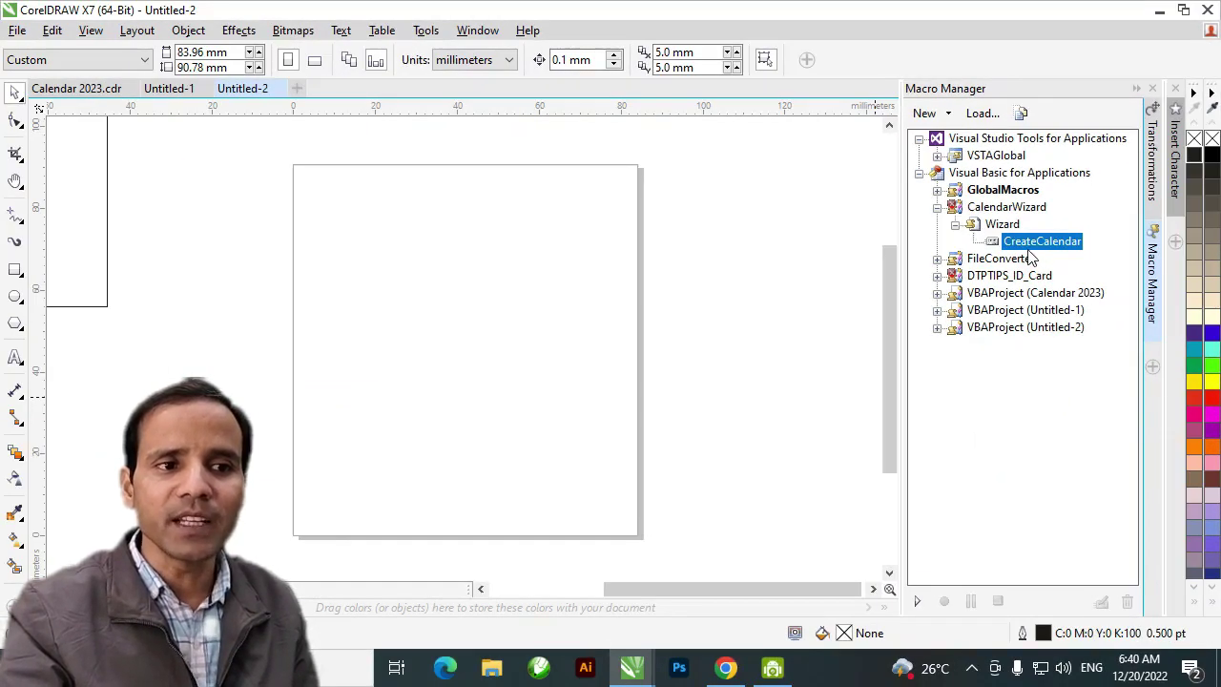
pyautogui.doubleClick(1028, 250)
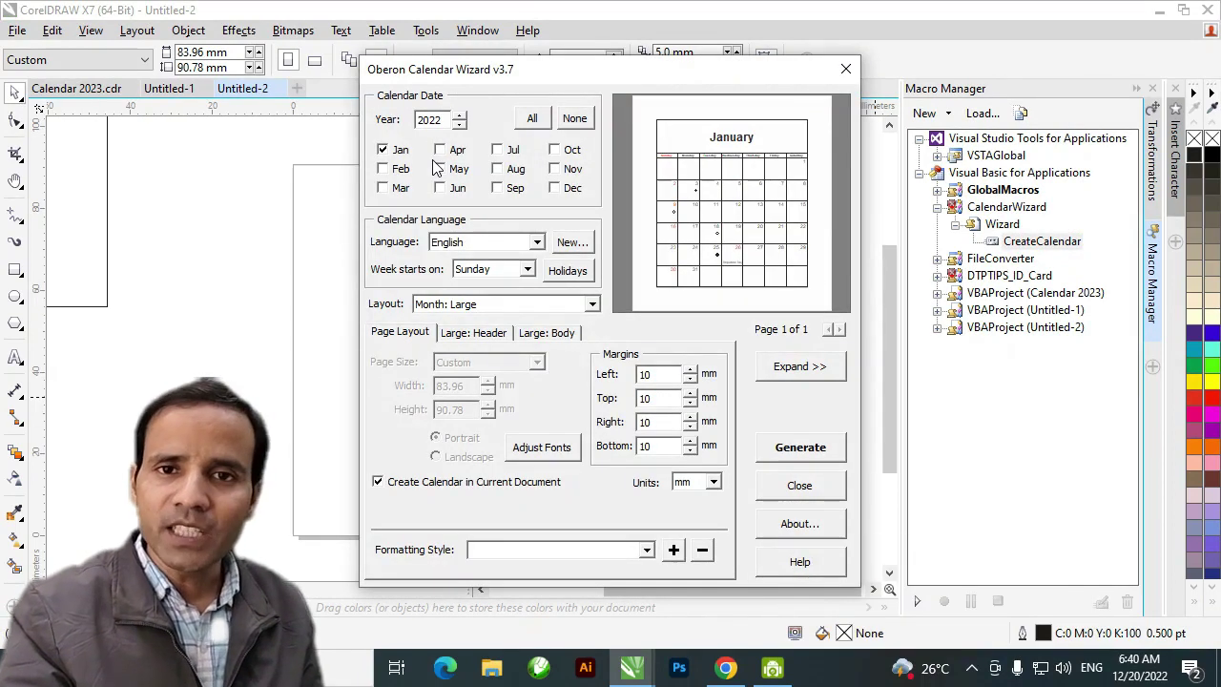
# Set the calendar year to 2023 and include all twelve months
pyautogui.hotkey('shift', 'Left')
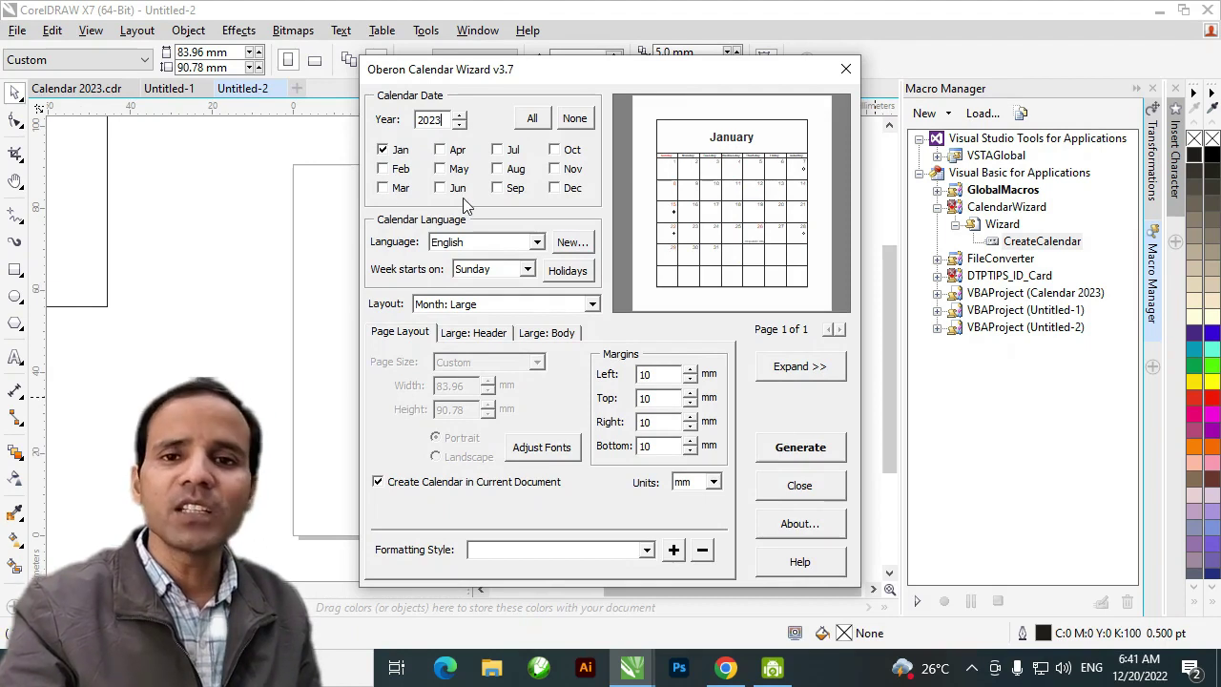
pyautogui.click(532, 119)
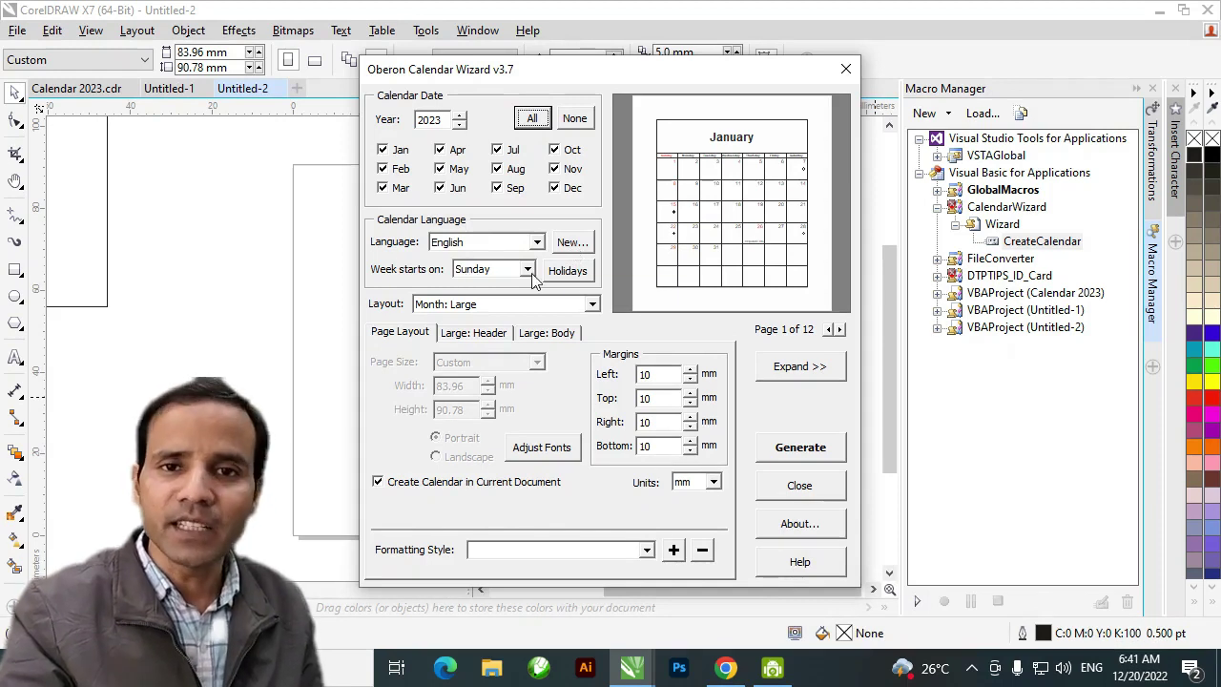
# Review the holidays defined for the English calendar and the month choices for entering a holiday
pyautogui.click(564, 271)
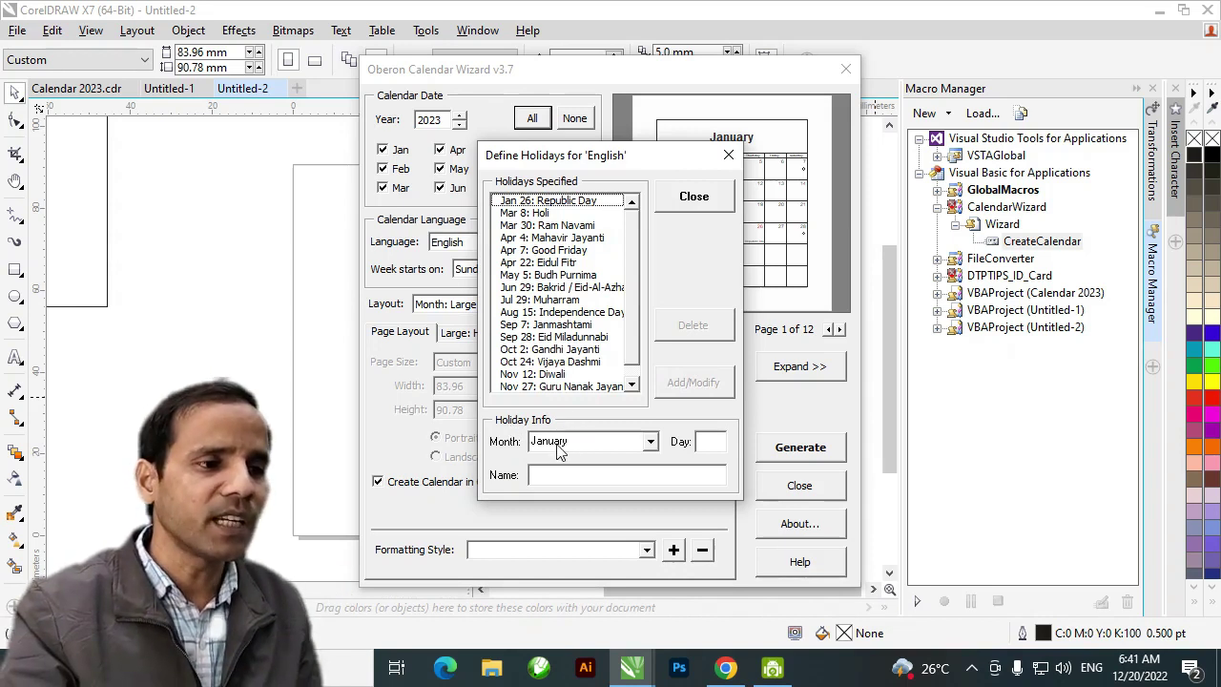
pyautogui.click(618, 441)
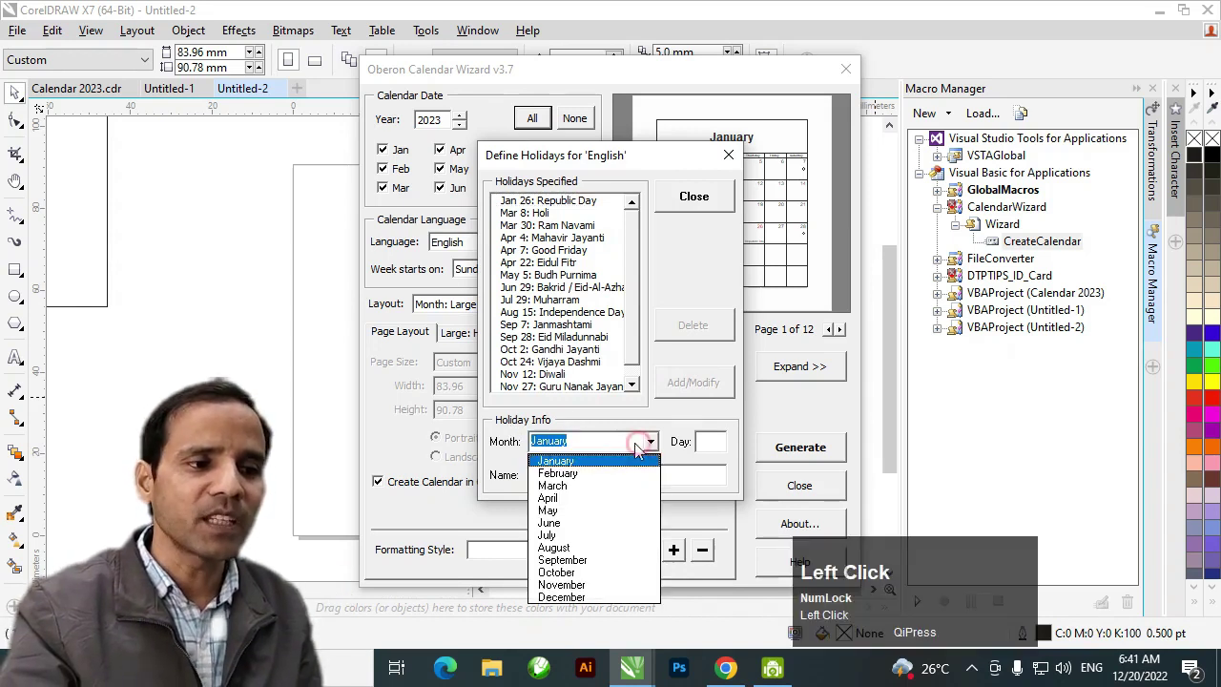
pyautogui.click(689, 469)
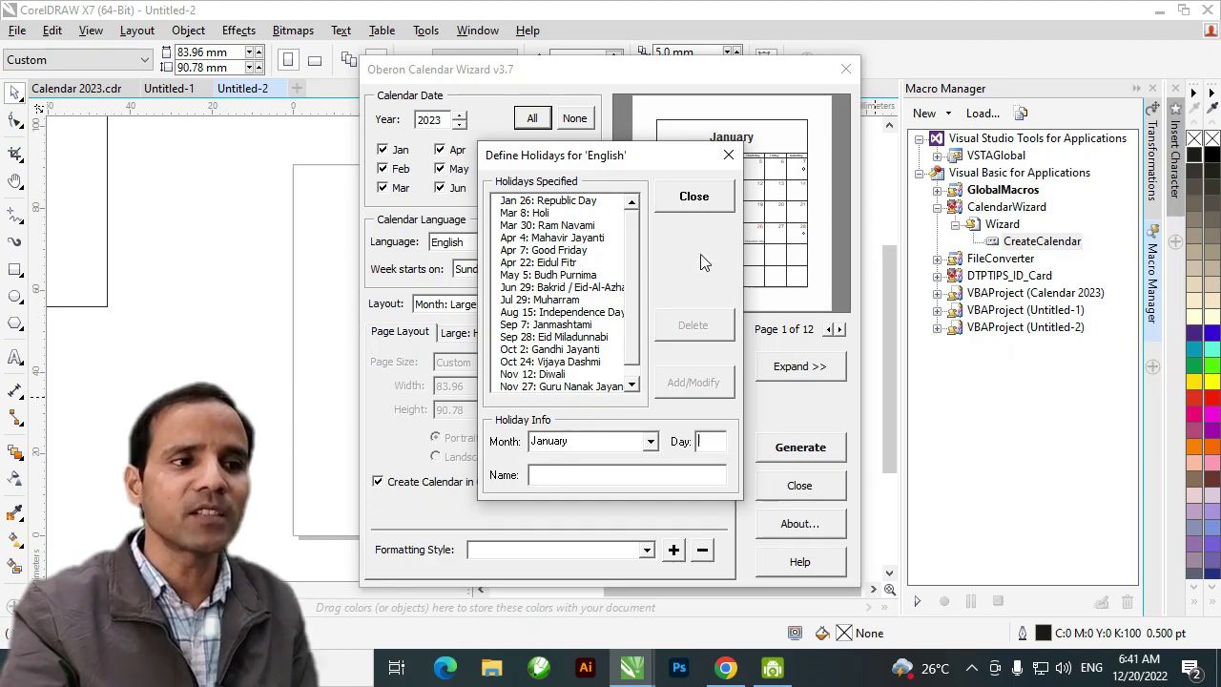
pyautogui.click(706, 200)
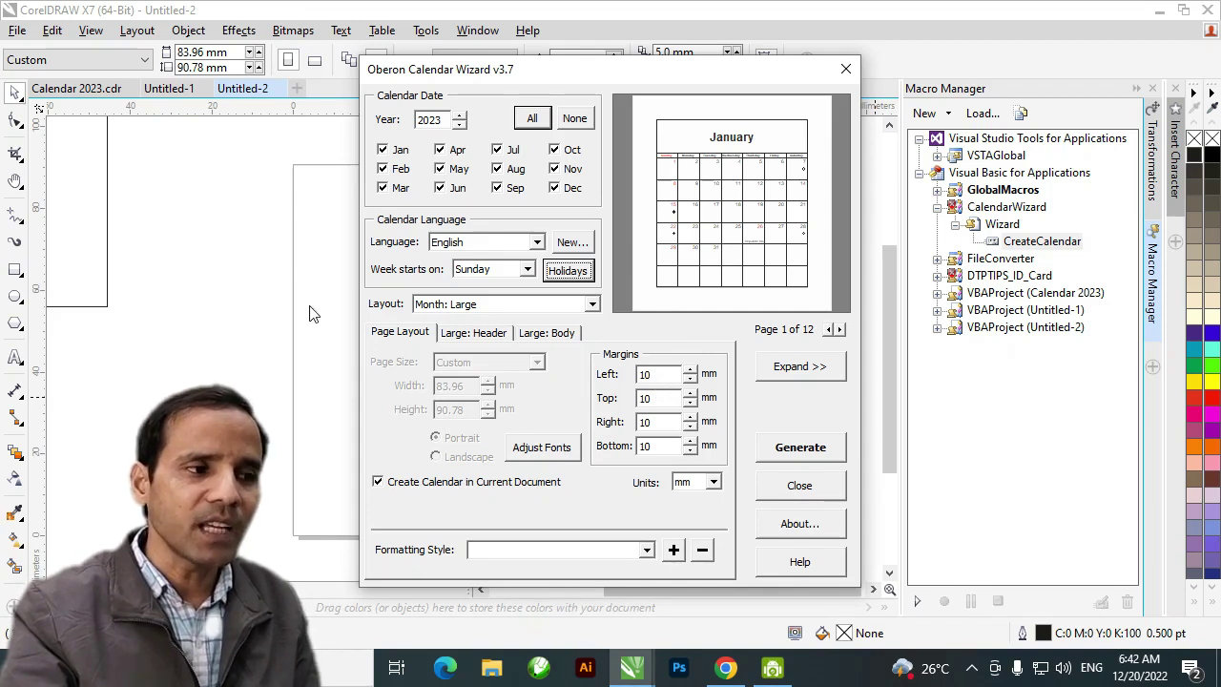
# Set the left, top, right and bottom page margins of the calendar to 2 mm each
pyautogui.doubleClick(663, 374)
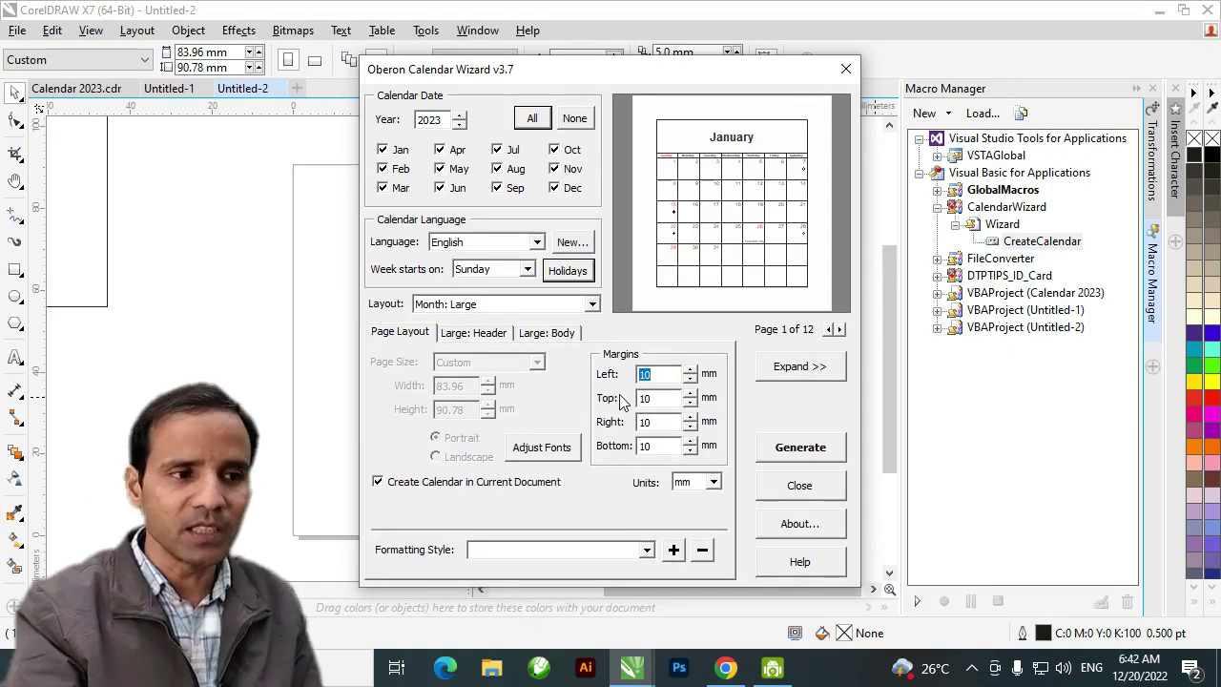
pyautogui.write('2')
pyautogui.press('Tab')
pyautogui.write('2')
pyautogui.press('Tab')
pyautogui.write('2')
pyautogui.press('Tab')
pyautogui.write('2')
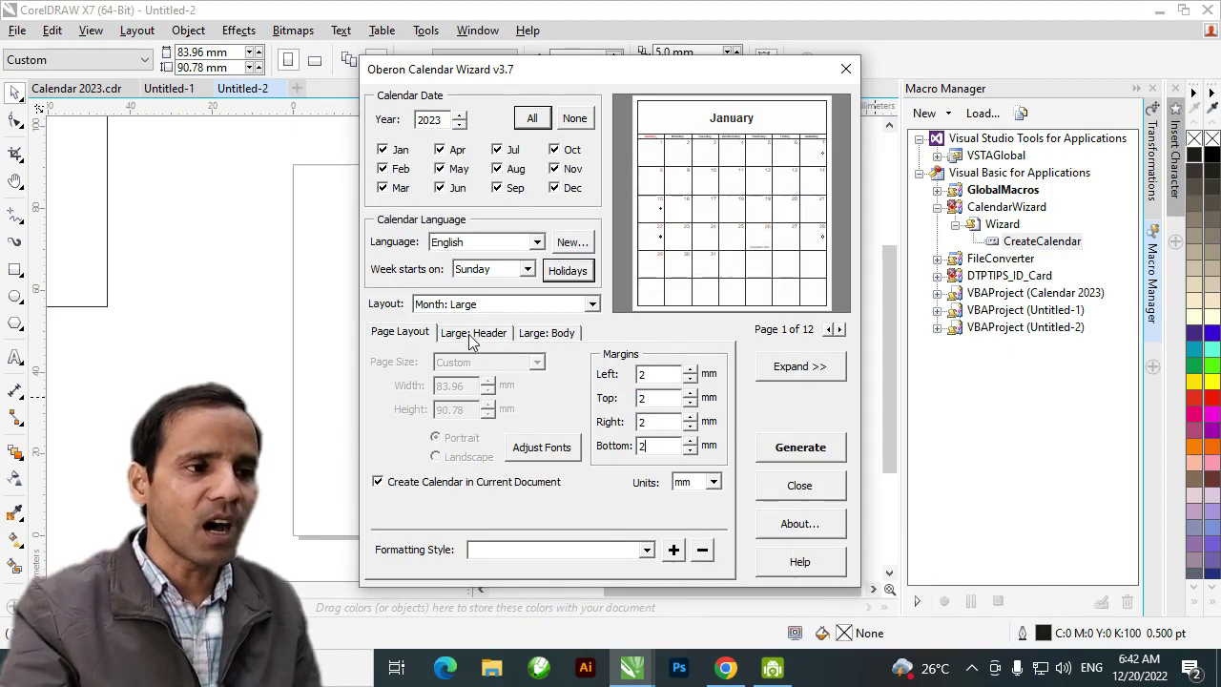
# Reduce the calendar title's height to 9.156 mm in the large header settings
pyautogui.click(472, 333)
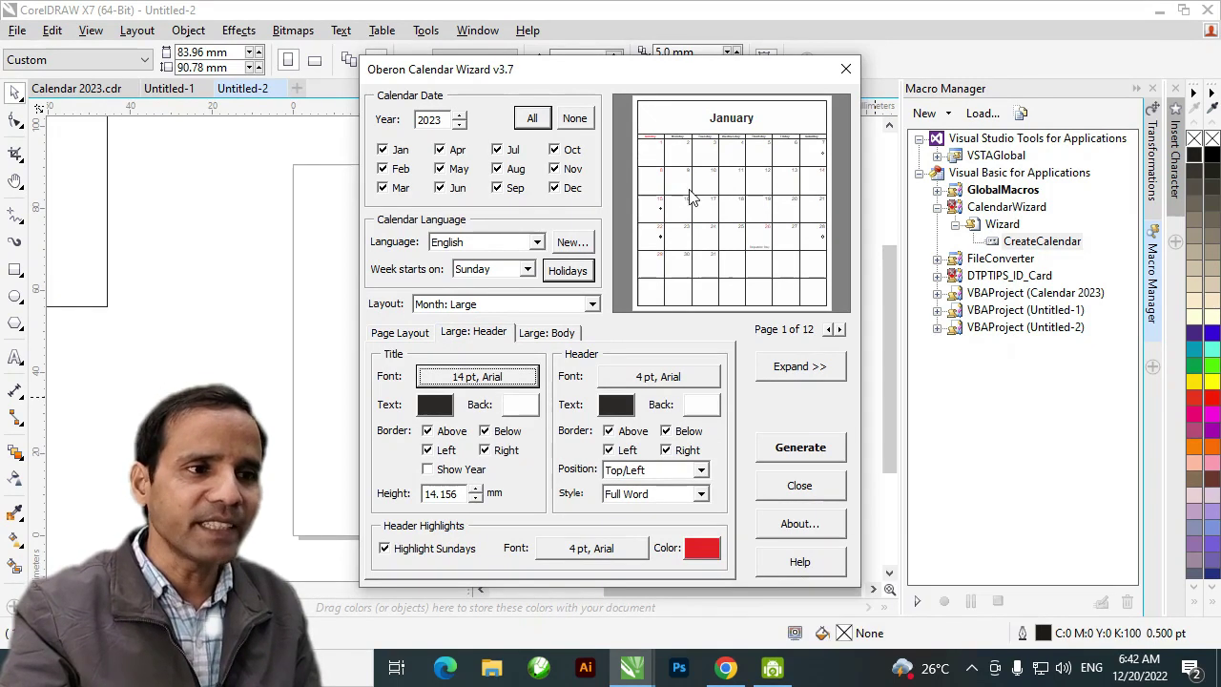
pyautogui.click(475, 498)
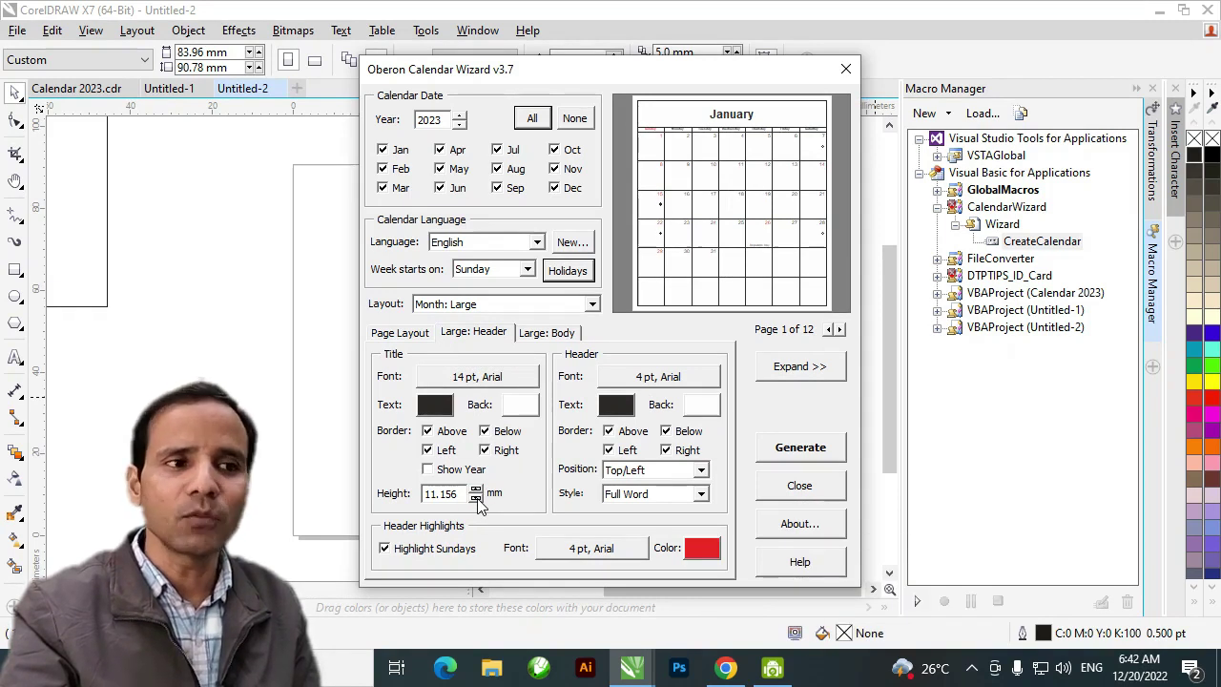
pyautogui.click(476, 498)
pyautogui.click(476, 498)
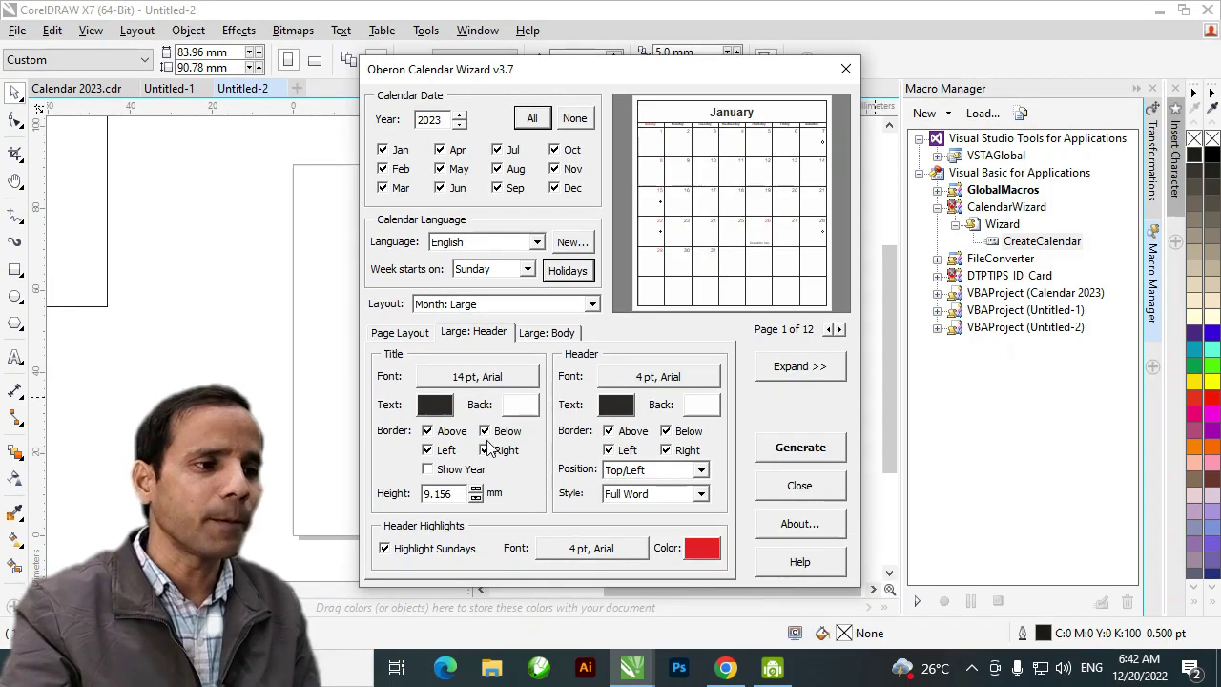
# Remove the above, below, left and right borders from the calendar title
pyautogui.click(429, 432)
pyautogui.click(485, 432)
pyautogui.click(485, 452)
pyautogui.click(428, 450)
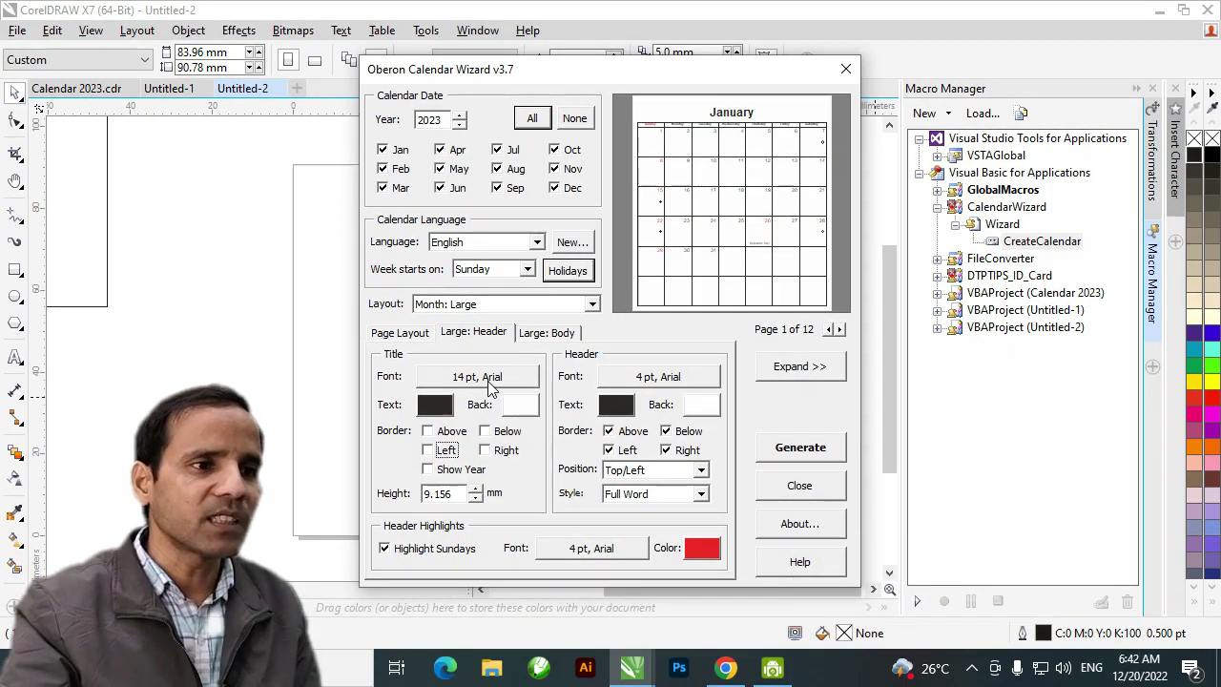
# Set the month title's font to AvantGarde Bk BT, Demi style, at 16 pt
pyautogui.click(481, 379)
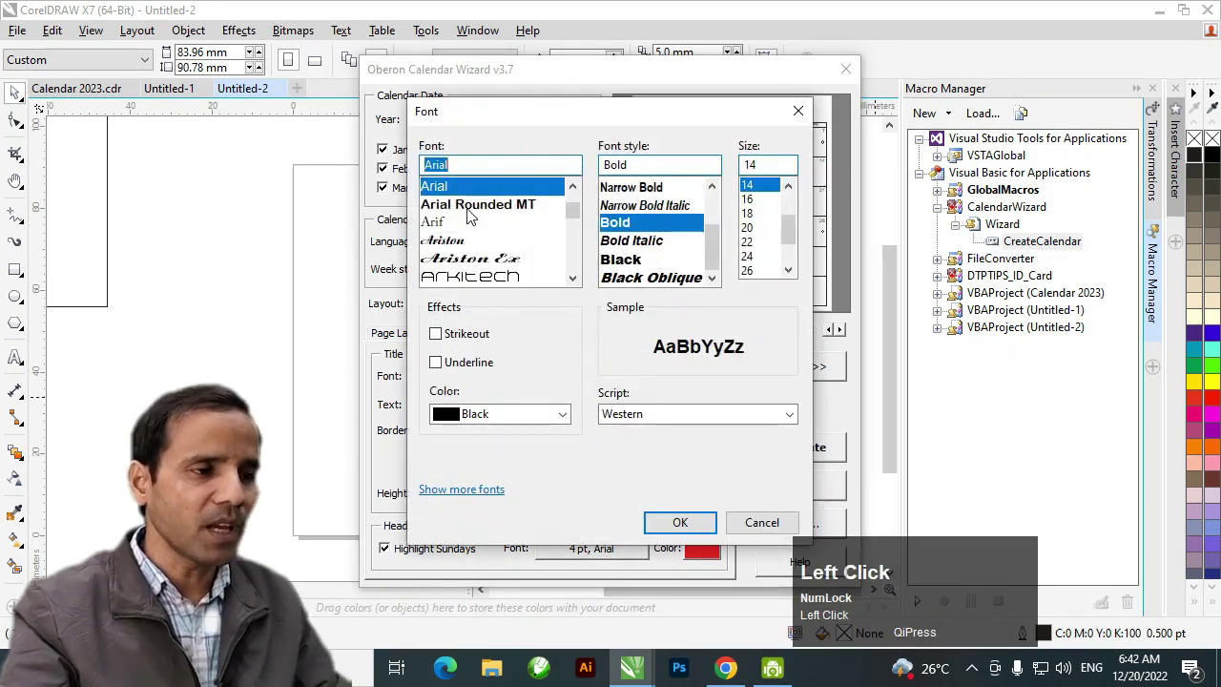
pyautogui.write('av')
pyautogui.click(449, 185)
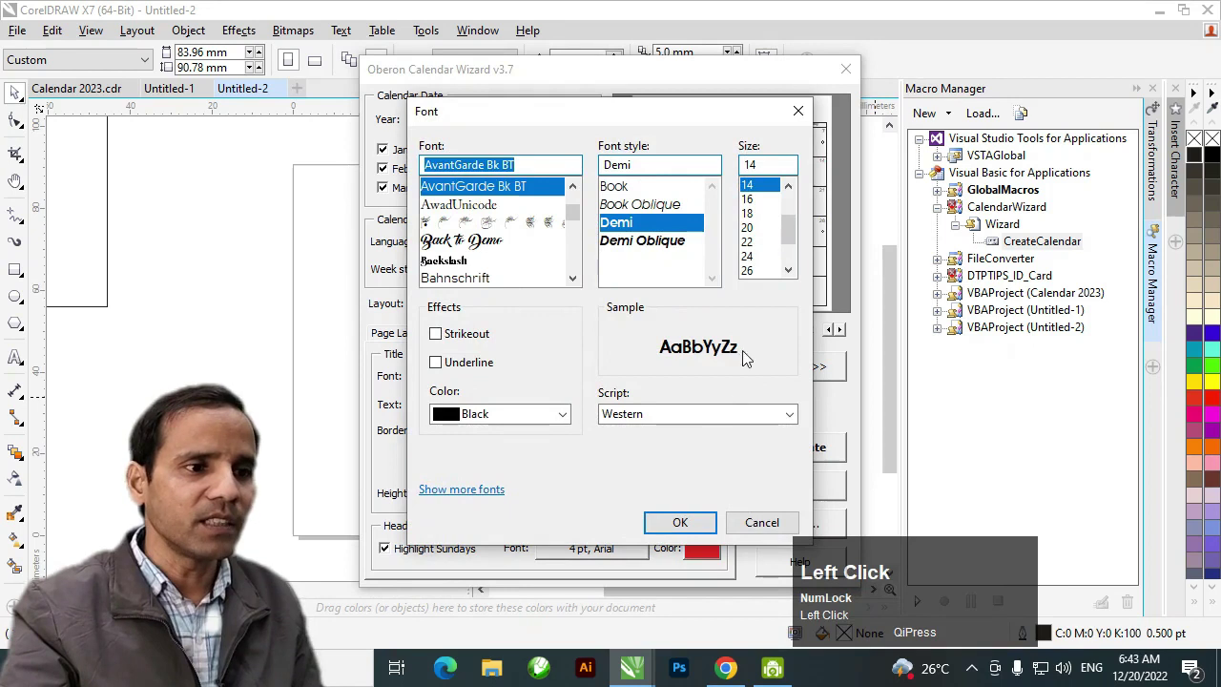
pyautogui.click(752, 186)
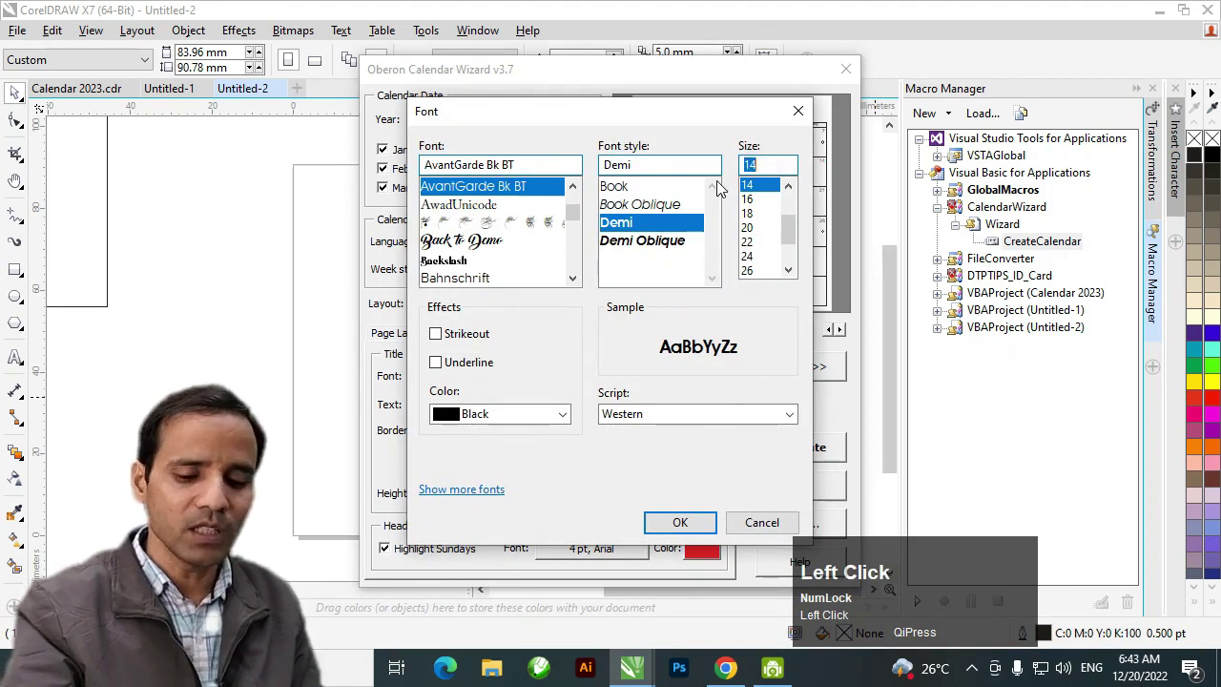
pyautogui.press('Down')
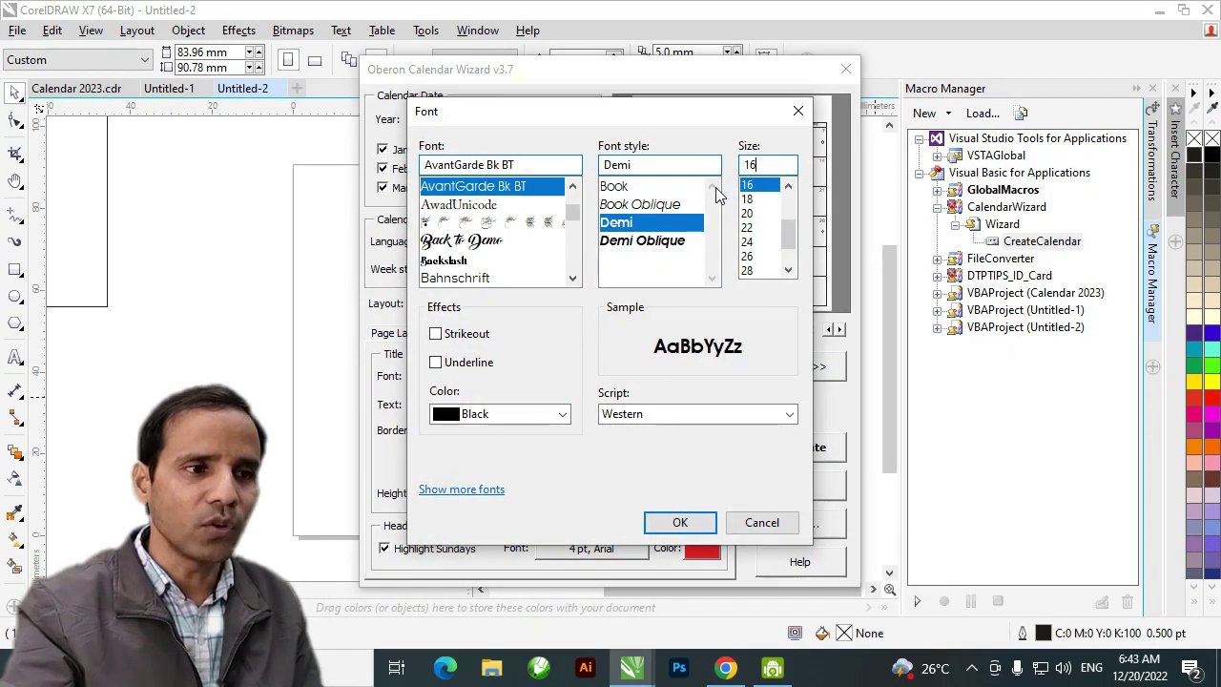
pyautogui.click(680, 522)
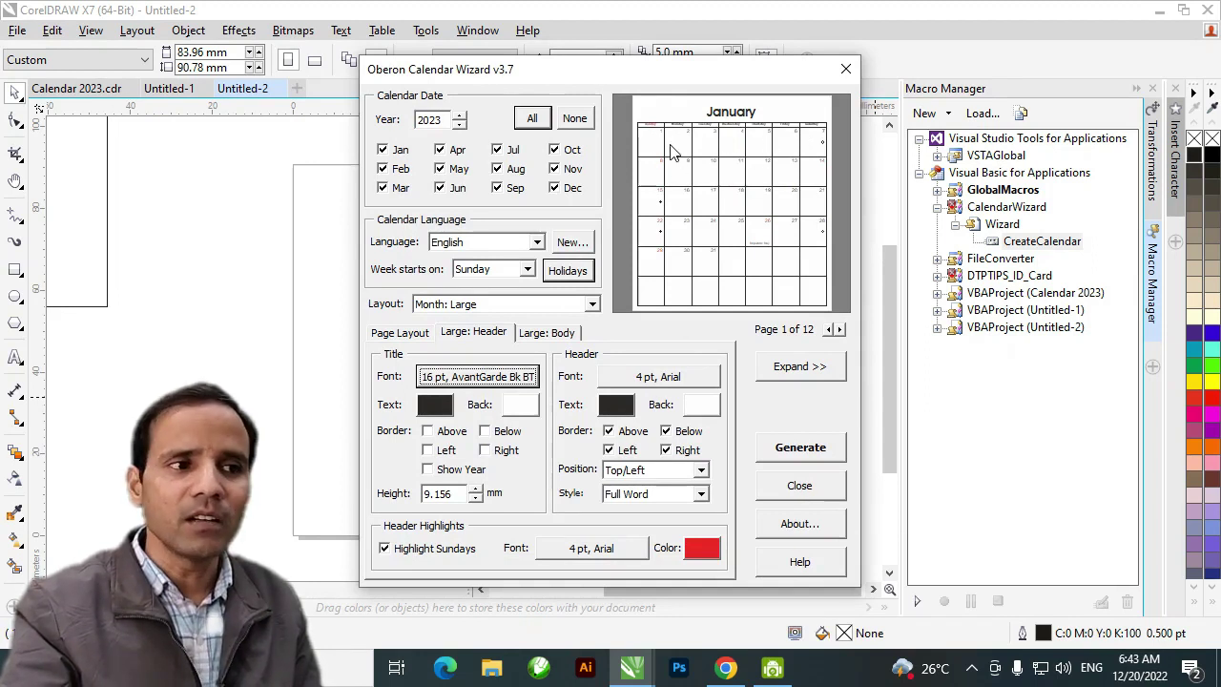
# Set the weekday header font to 10 pt, keeping Arial Bold
pyautogui.click(655, 376)
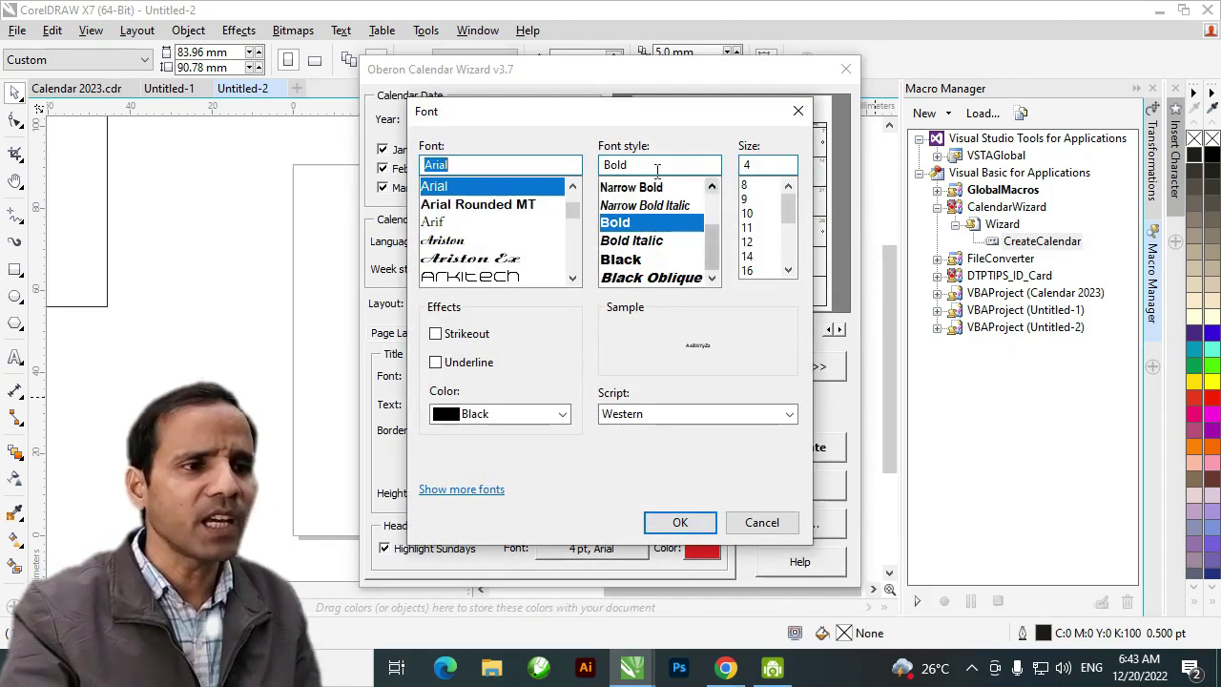
pyautogui.click(758, 166)
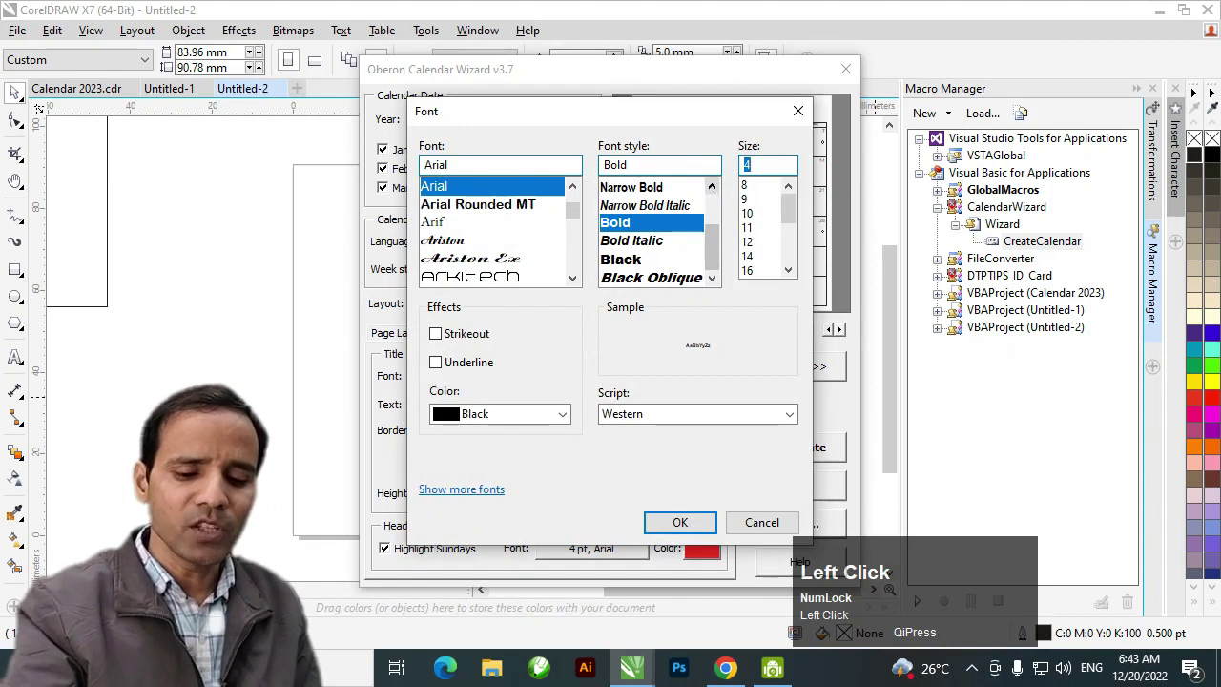
pyautogui.write('10')
pyautogui.click(680, 522)
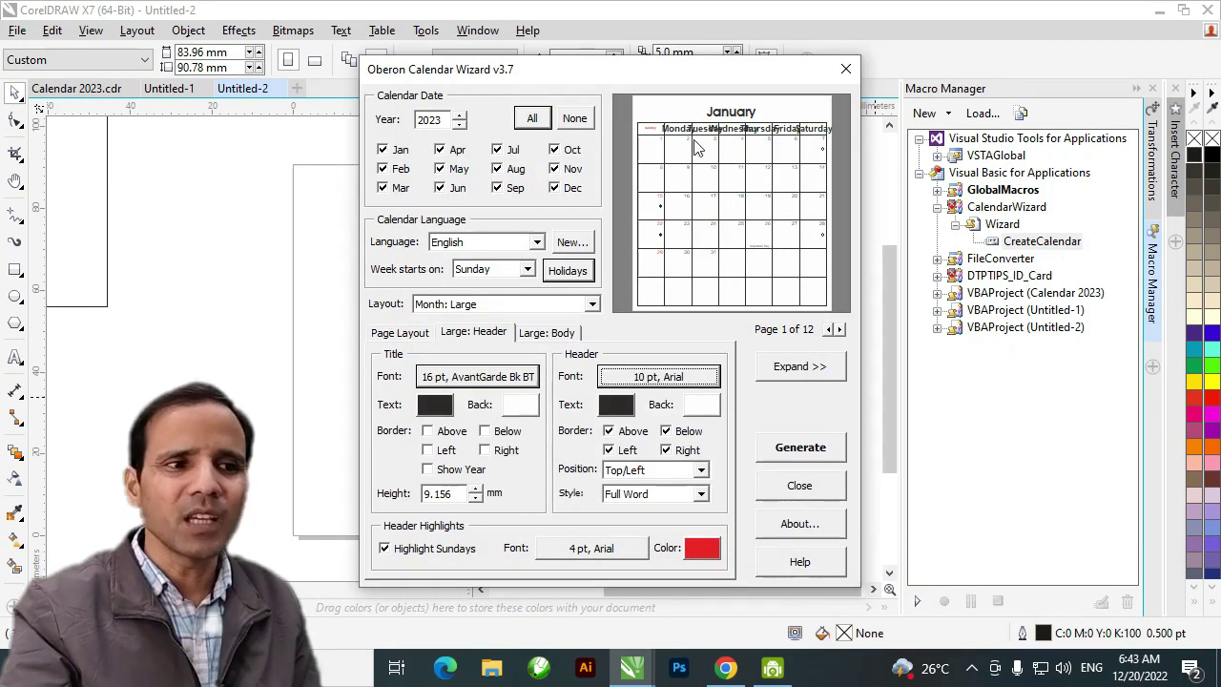
# Remove the above, left, below and right borders from the weekday header
pyautogui.click(609, 431)
pyautogui.click(609, 450)
pyautogui.click(666, 431)
pyautogui.click(666, 450)
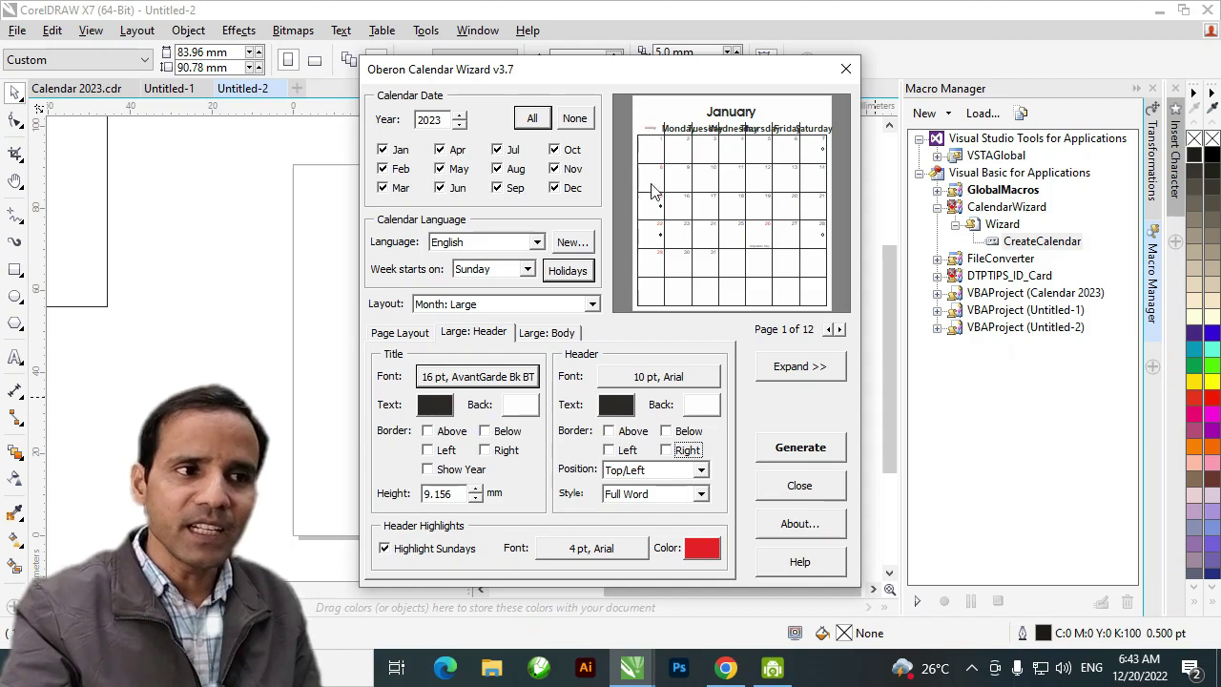
# Set the highlighted Sunday header's font to 10 pt, keeping Arial Bold
pyautogui.click(610, 549)
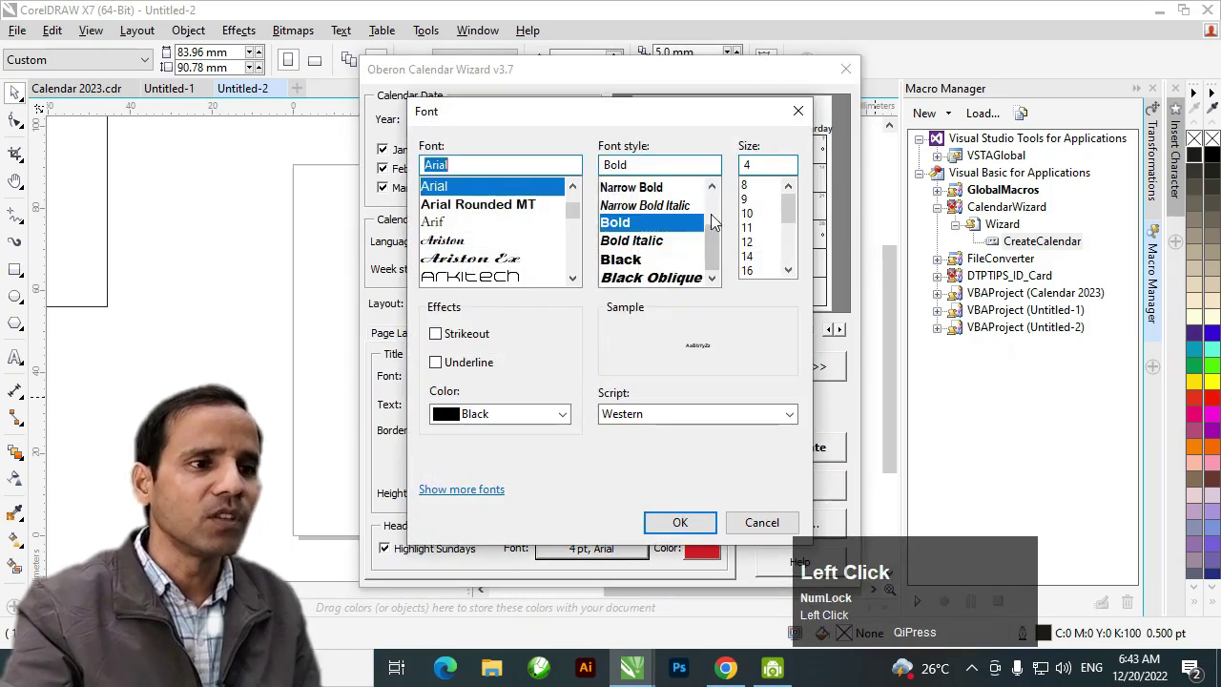
pyautogui.doubleClick(752, 165)
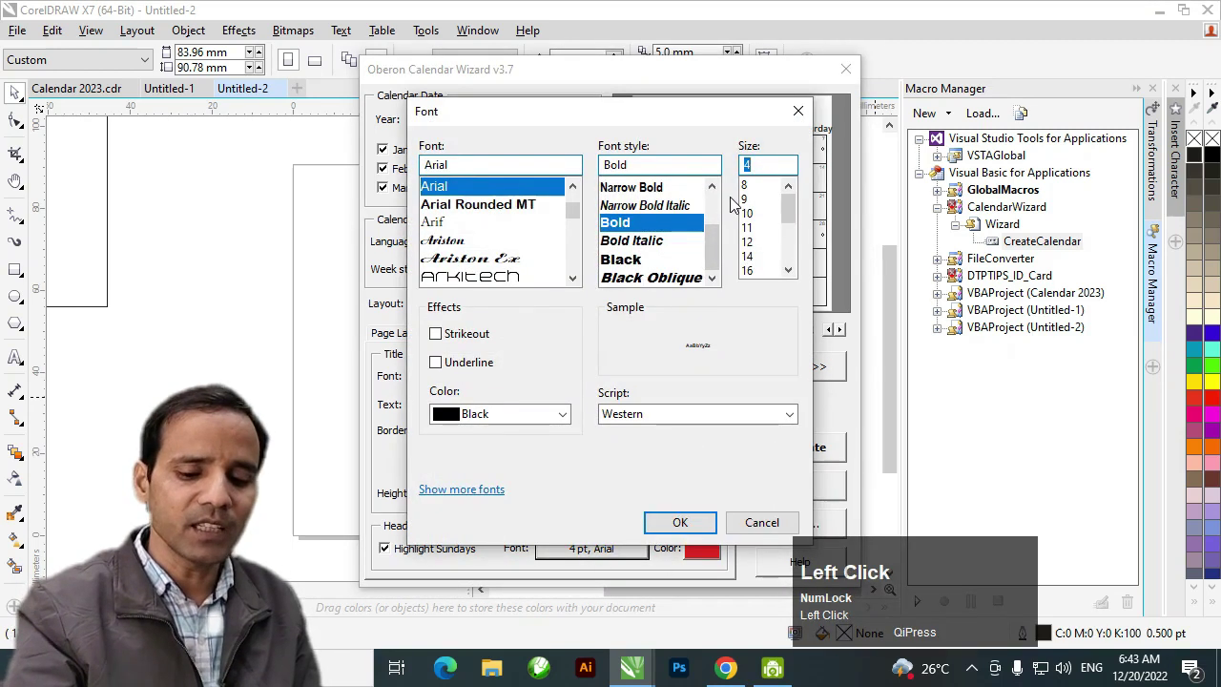
pyautogui.click(747, 212)
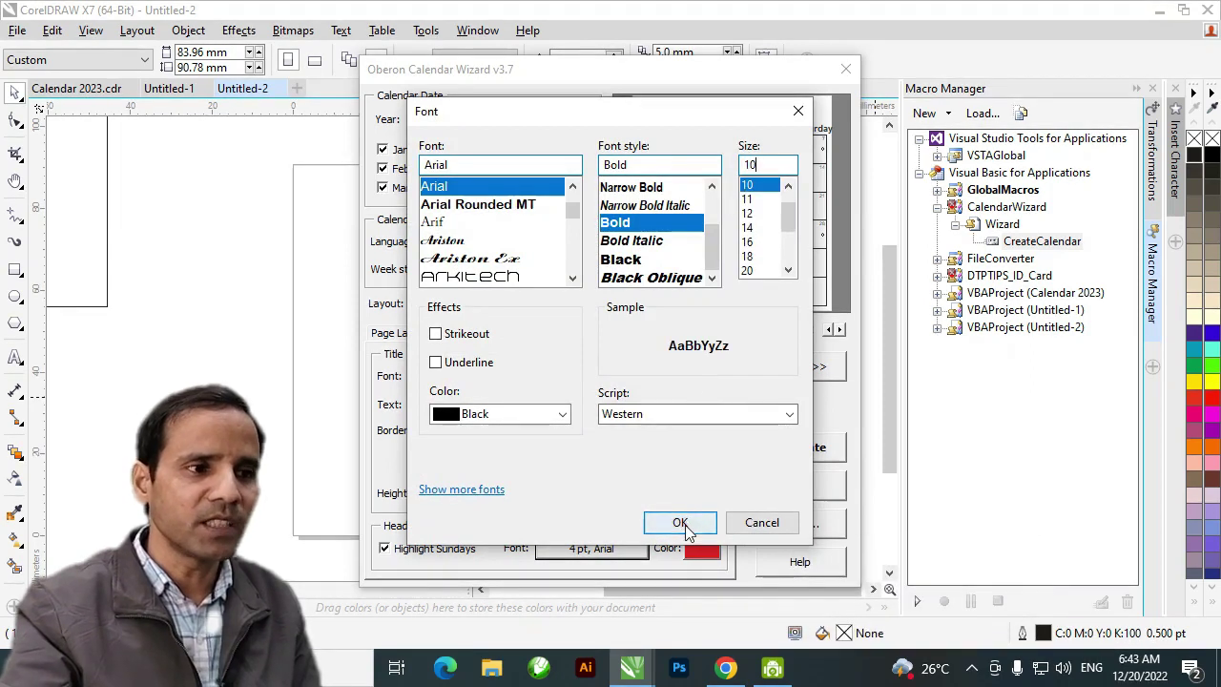
pyautogui.click(680, 522)
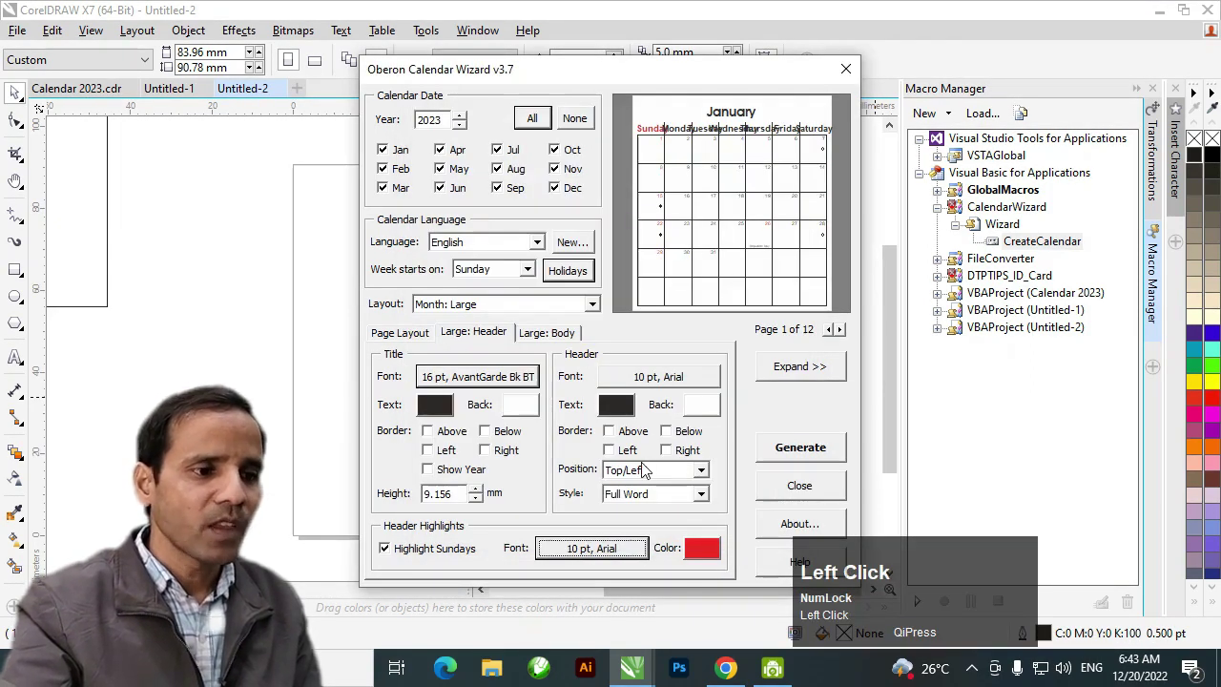
# In the large body settings, keep horizontal orientation and set the date numbers' font to AvantGarde Bk BT, Demi style, at 18 pt
pyautogui.click(547, 336)
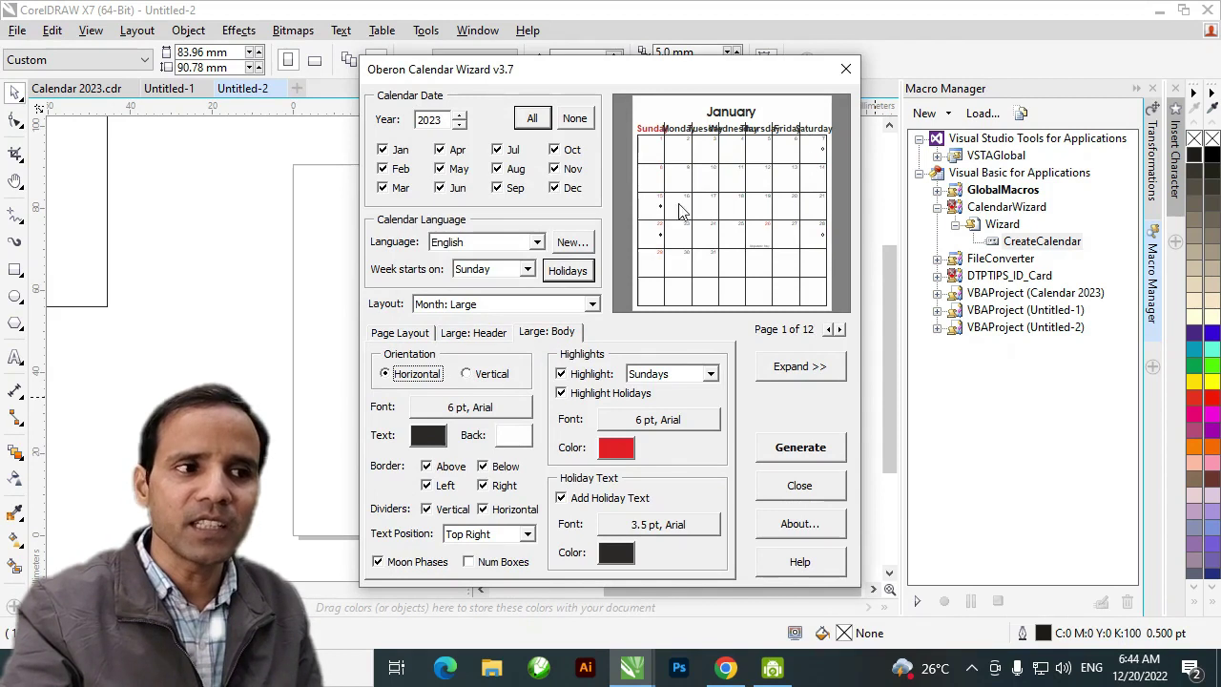
pyautogui.click(467, 374)
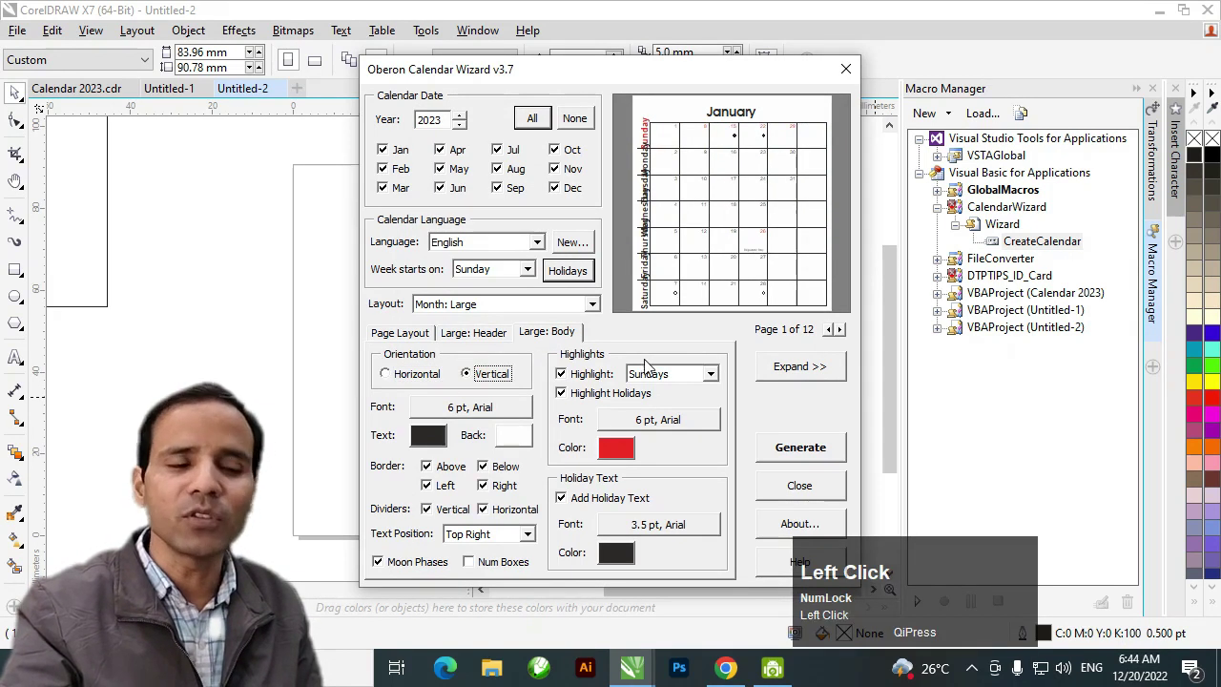
pyautogui.click(408, 374)
pyautogui.click(489, 409)
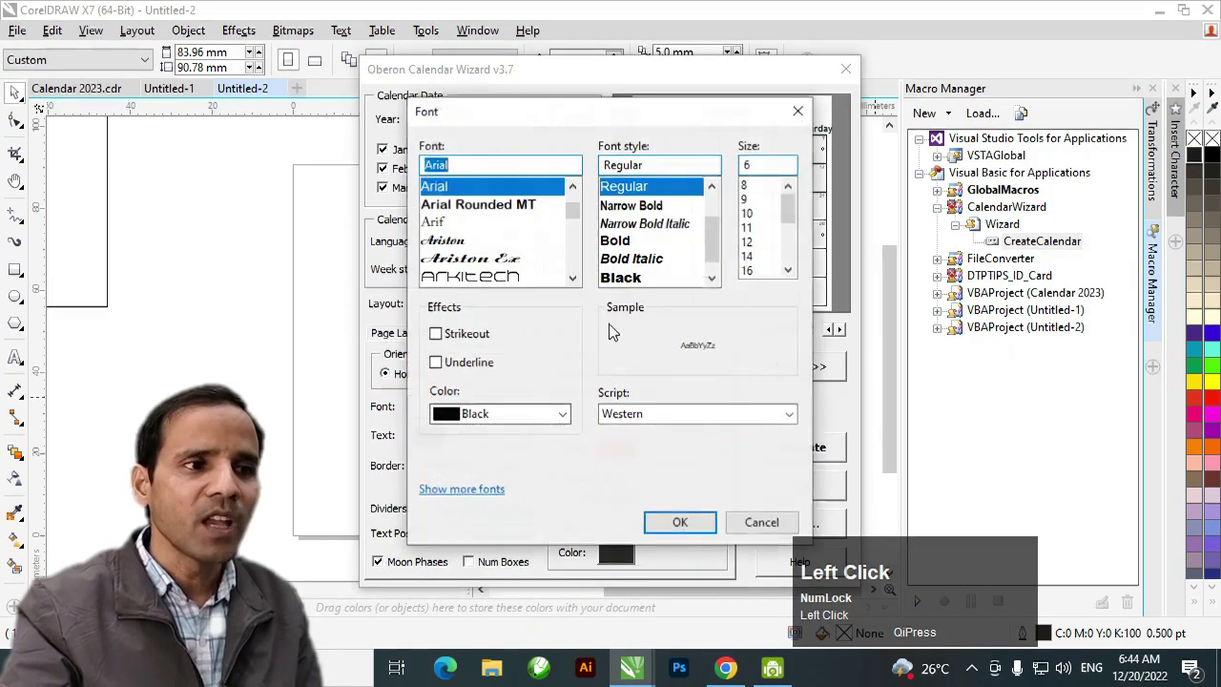
pyautogui.write('ava')
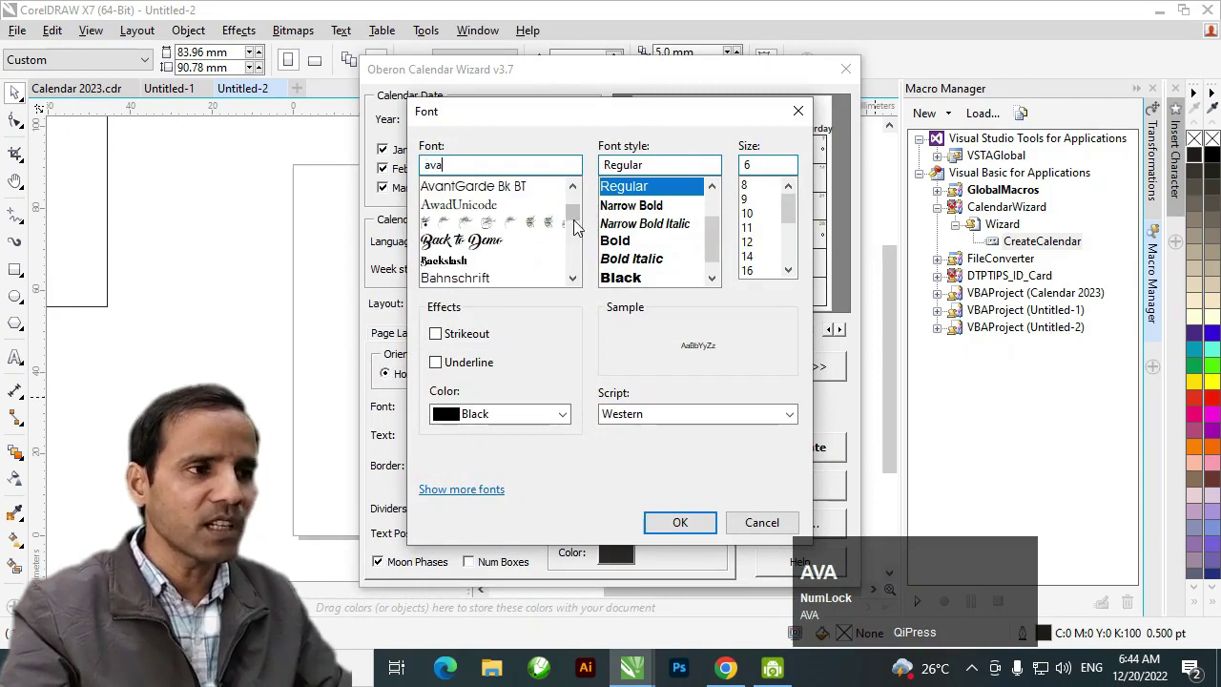
pyautogui.click(508, 187)
pyautogui.click(634, 225)
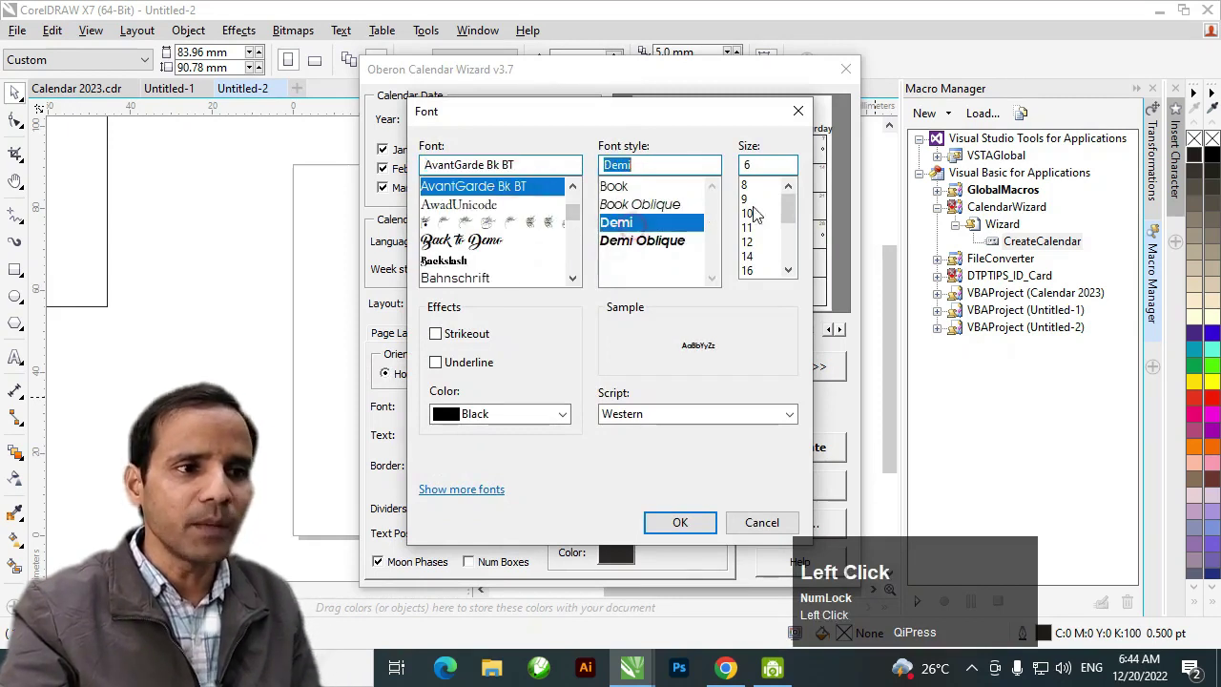
pyautogui.moveTo(688, 114); pyautogui.dragTo(988, 115)
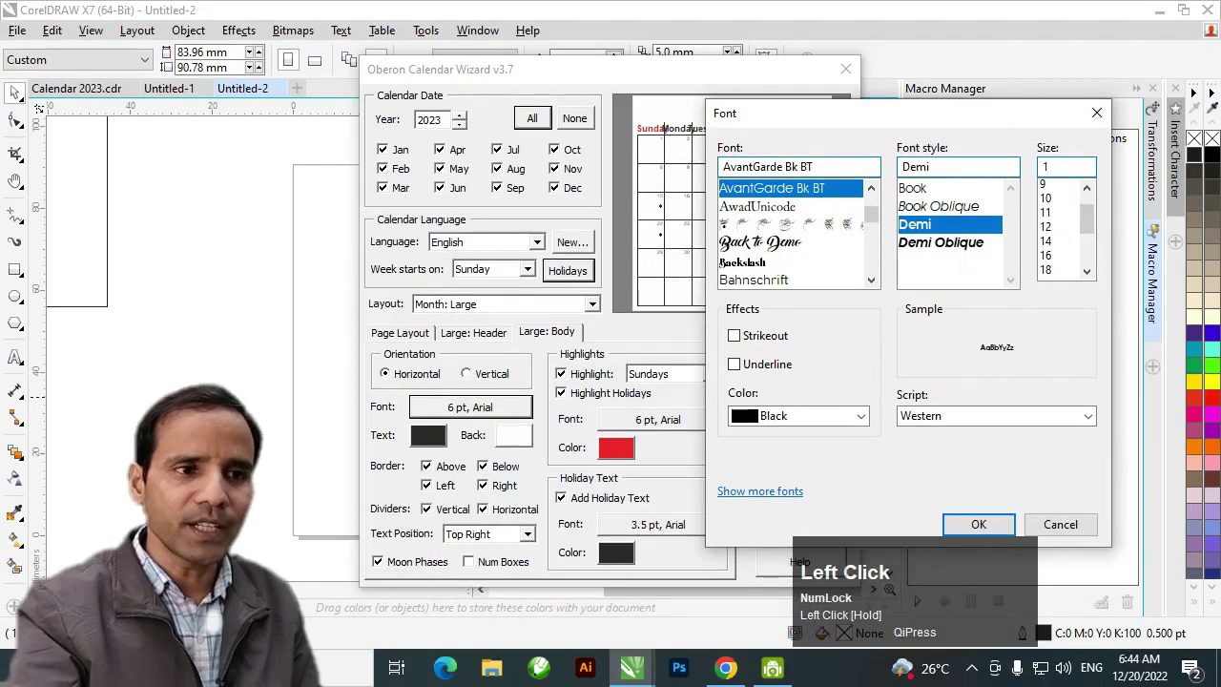
pyautogui.write('18')
pyautogui.click(977, 524)
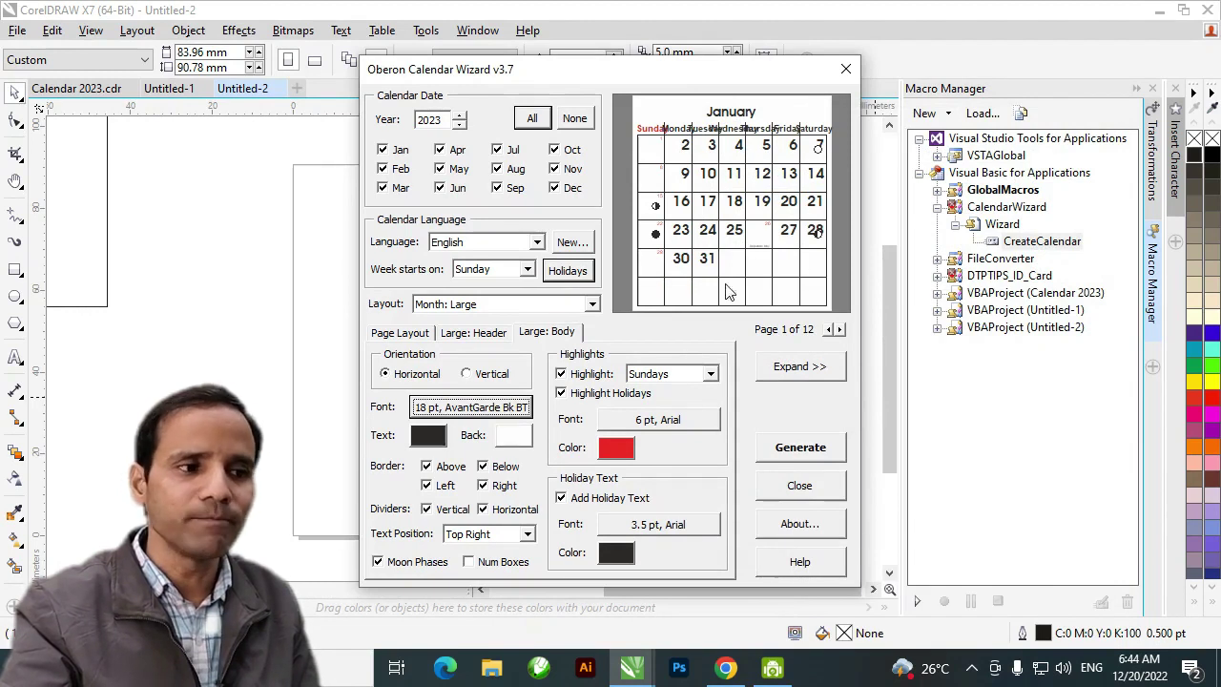
# Turn off moon phases and set the highlighted dates' font to AvantGarde Bk BT, Book style, at 18 pt
pyautogui.click(378, 562)
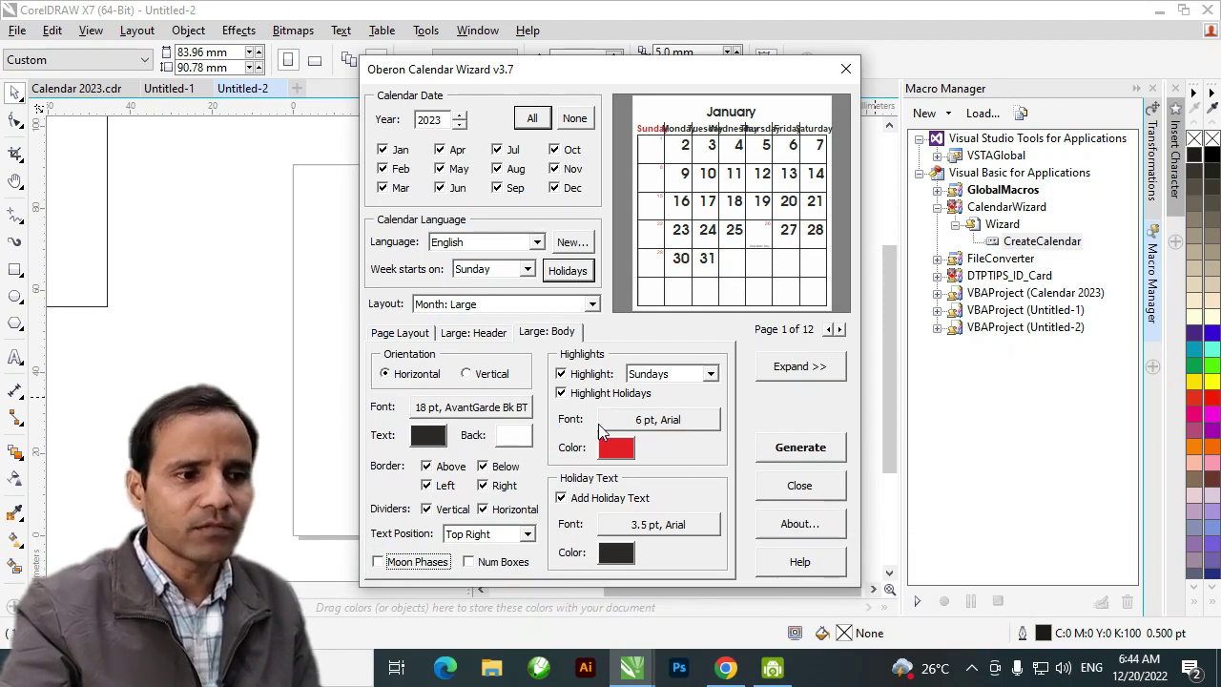
pyautogui.click(663, 422)
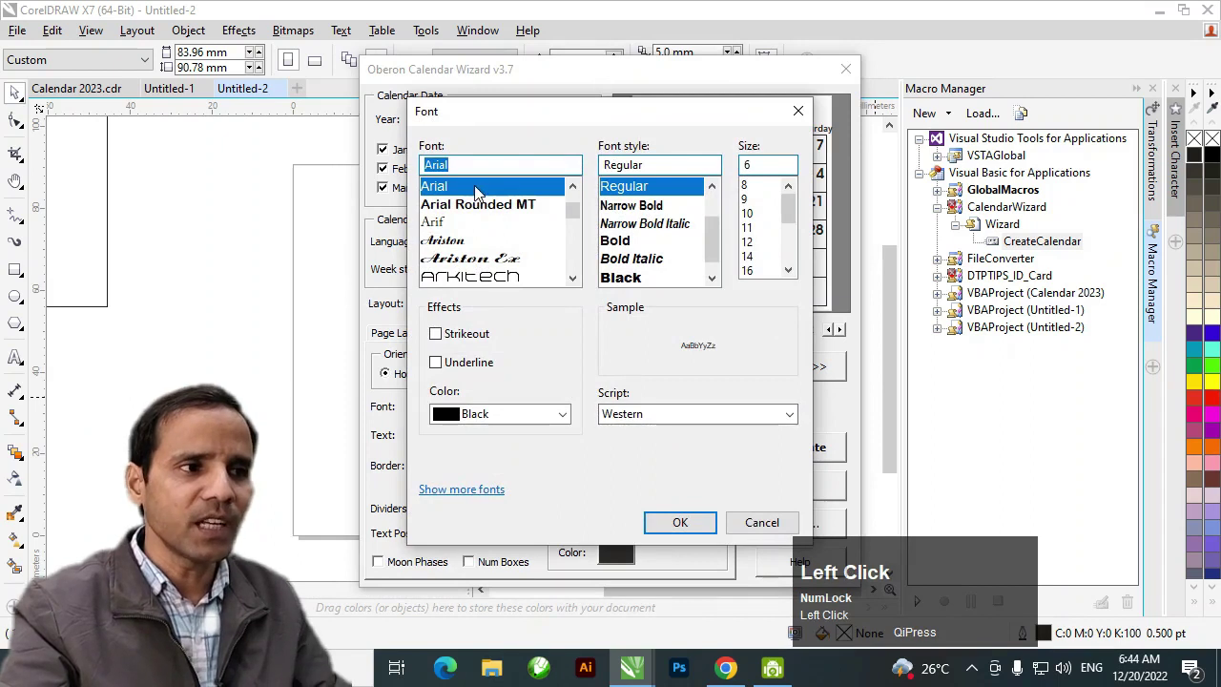
pyautogui.write('ava')
pyautogui.click(476, 186)
pyautogui.click(768, 164)
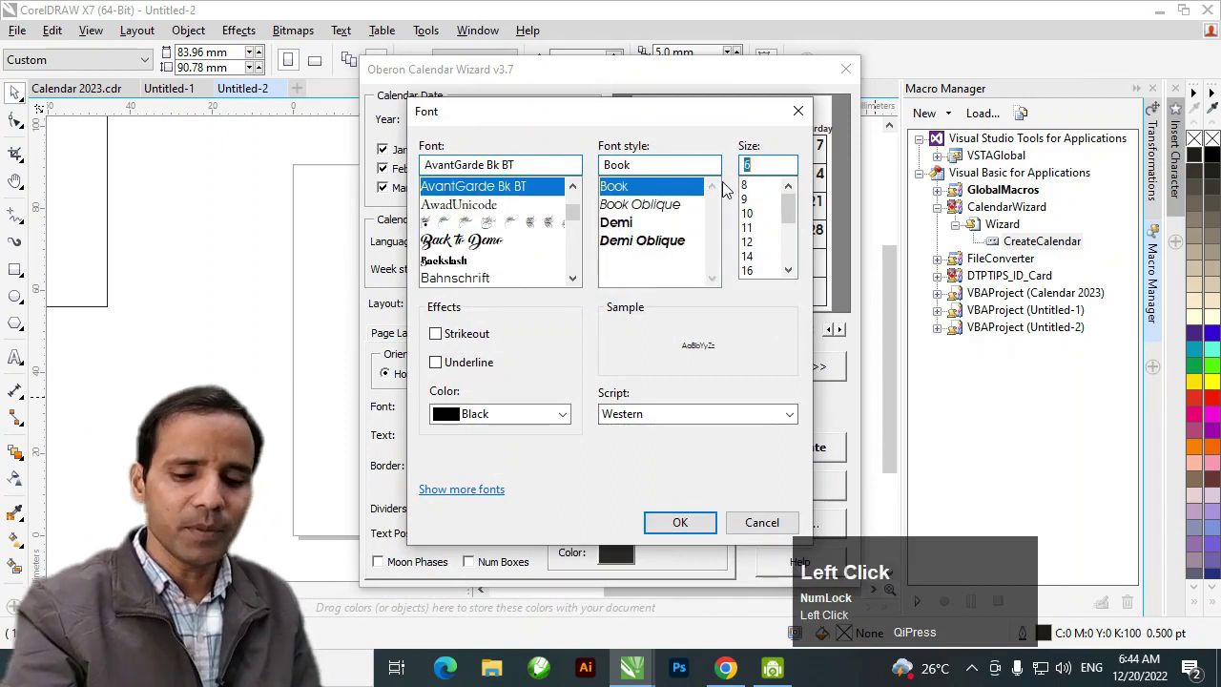
pyautogui.write('16')
pyautogui.press('BackSpace')
pyautogui.write('8')
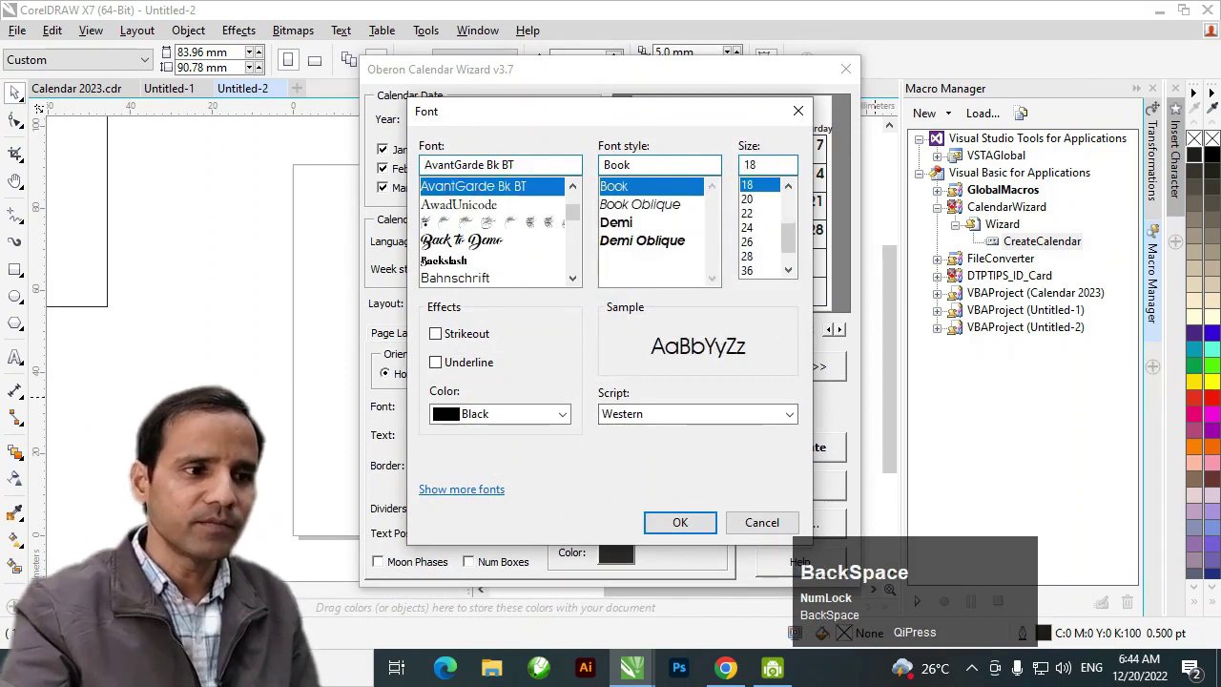
pyautogui.click(680, 523)
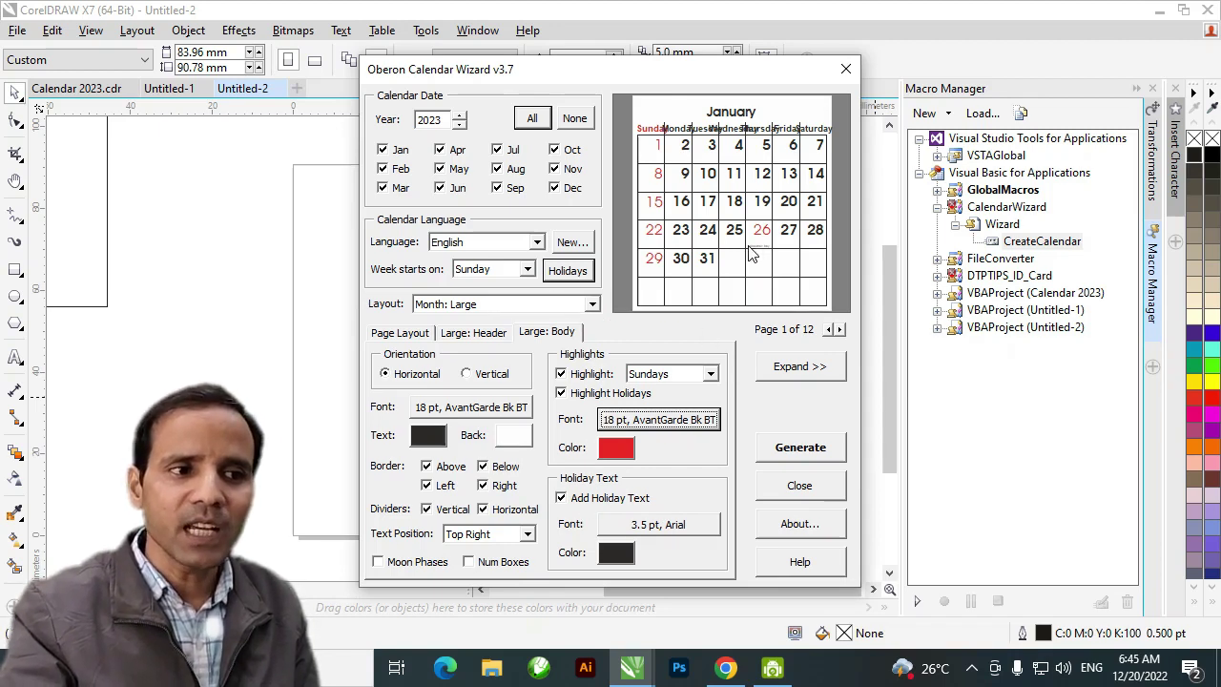
# Set the holiday text to Arial Regular at 4 pt and remove all borders and dividers from the calendar body
pyautogui.click(654, 532)
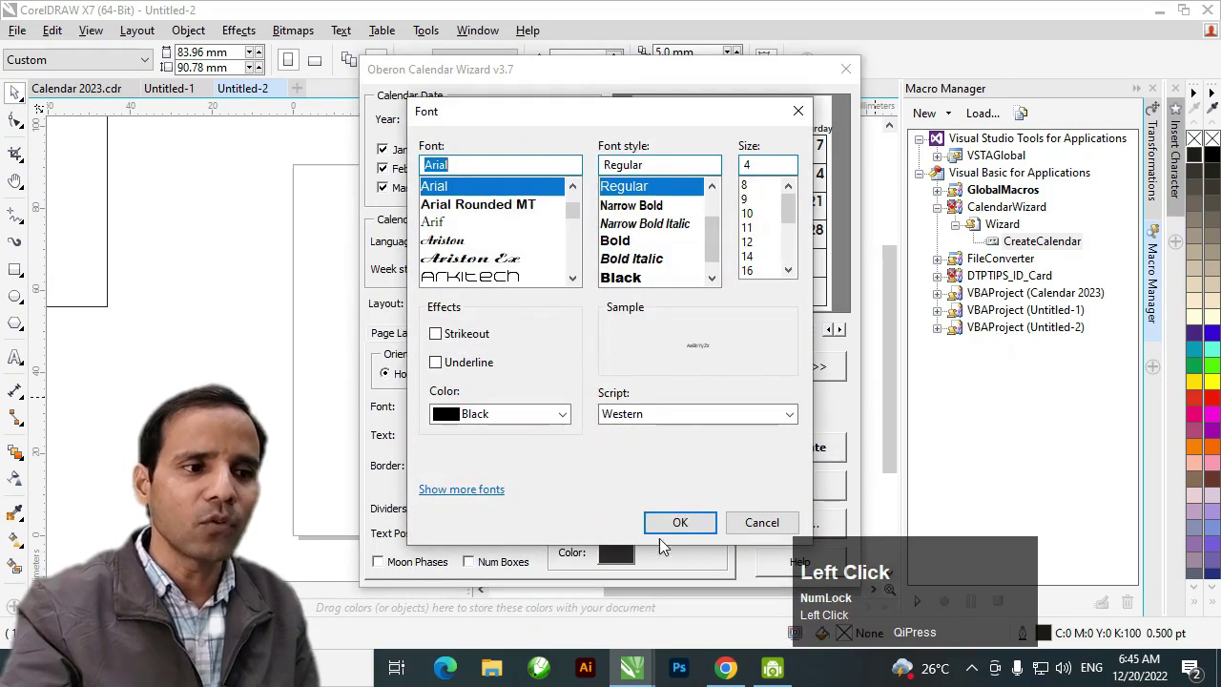
pyautogui.click(687, 523)
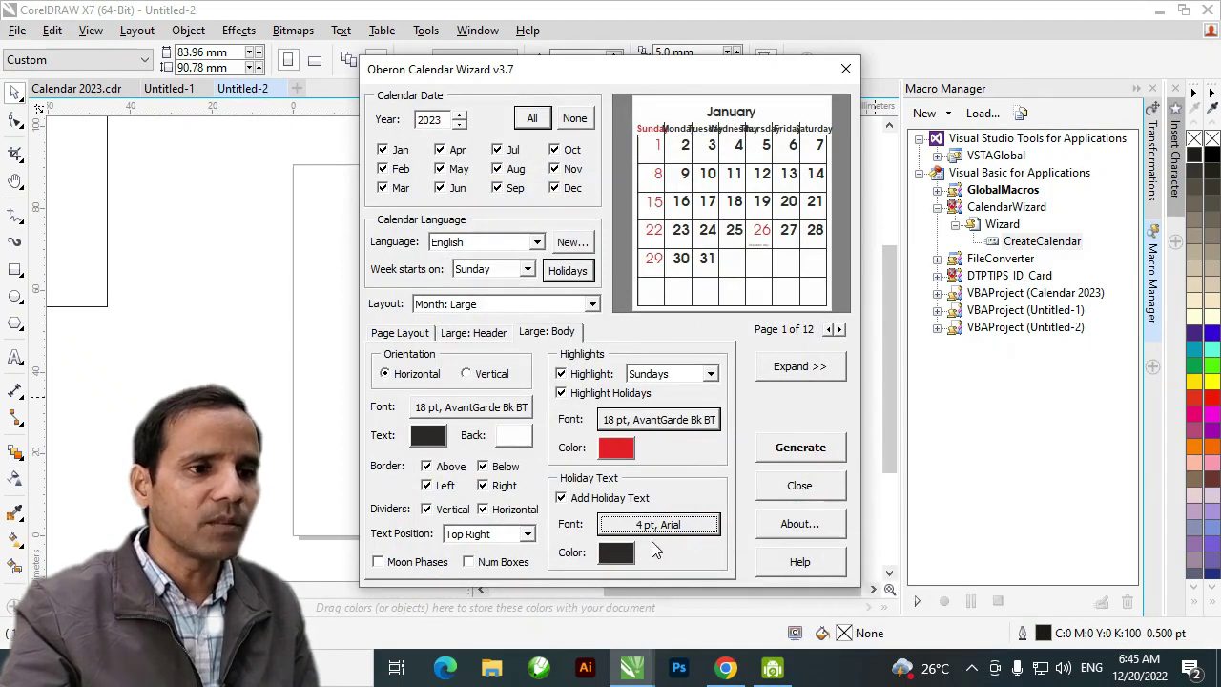
pyautogui.click(426, 467)
pyautogui.click(426, 485)
pyautogui.click(439, 509)
pyautogui.click(483, 510)
pyautogui.click(482, 486)
pyautogui.click(483, 467)
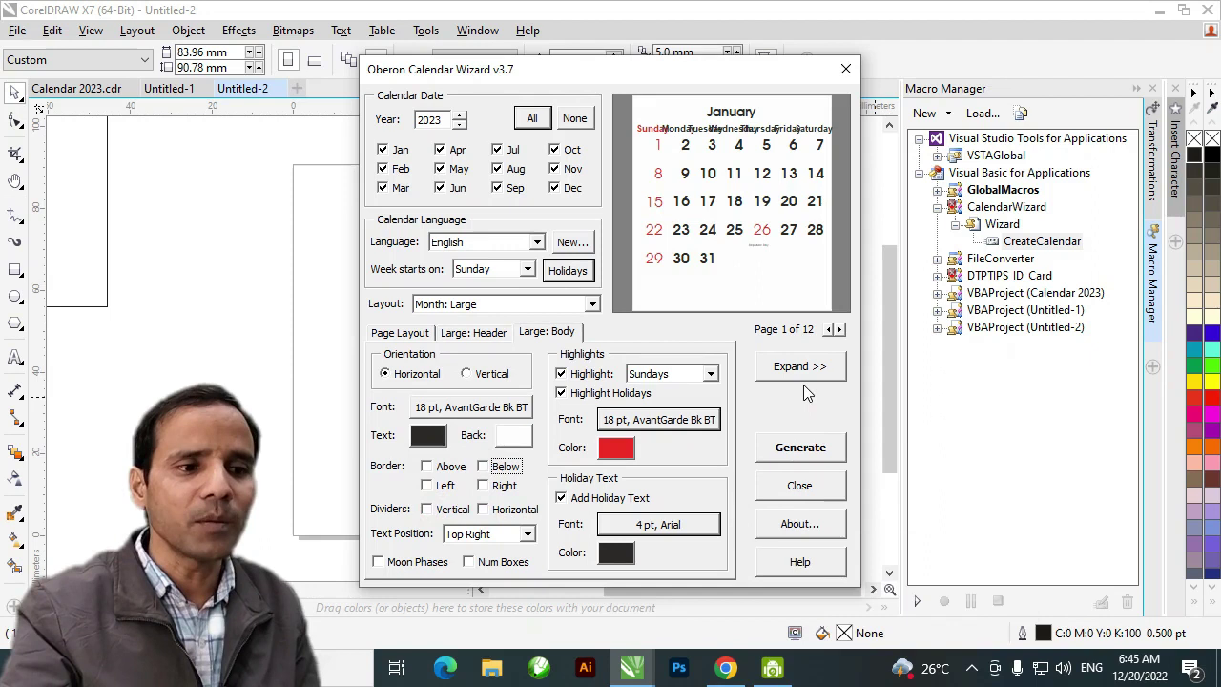
# Generate the twelve 2023 month pages and close the calendar wizard
pyautogui.click(804, 439)
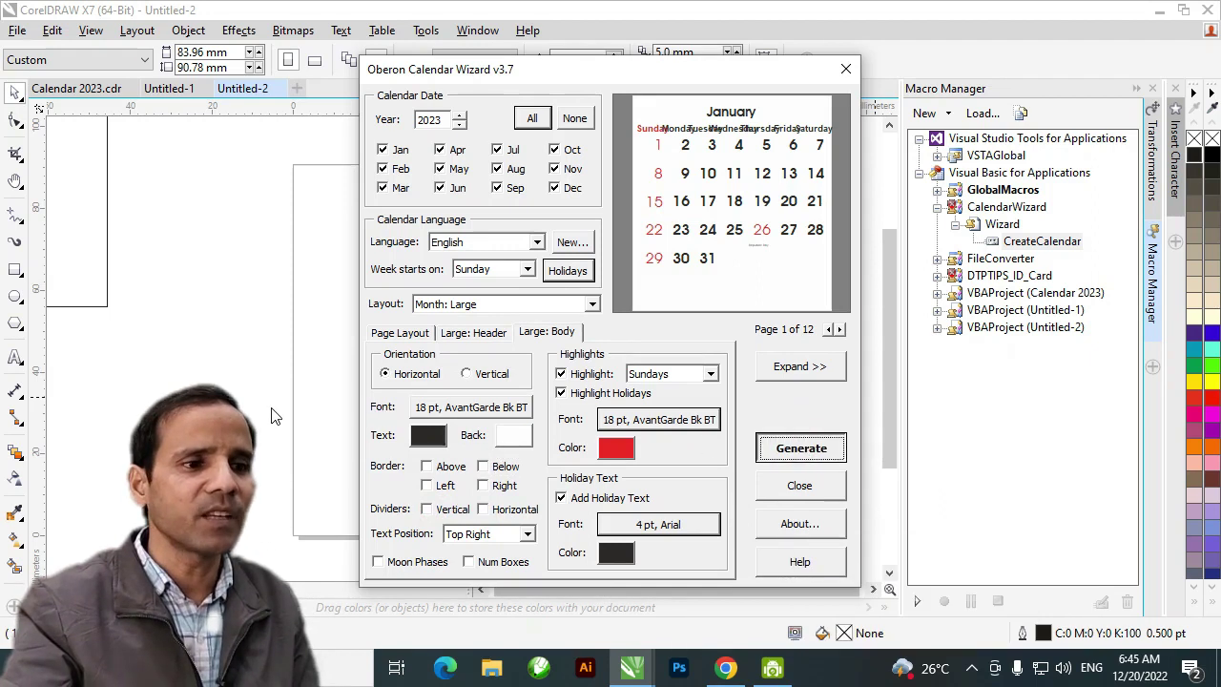
pyautogui.click(683, 372)
pyautogui.click(845, 68)
pyautogui.click(733, 332)
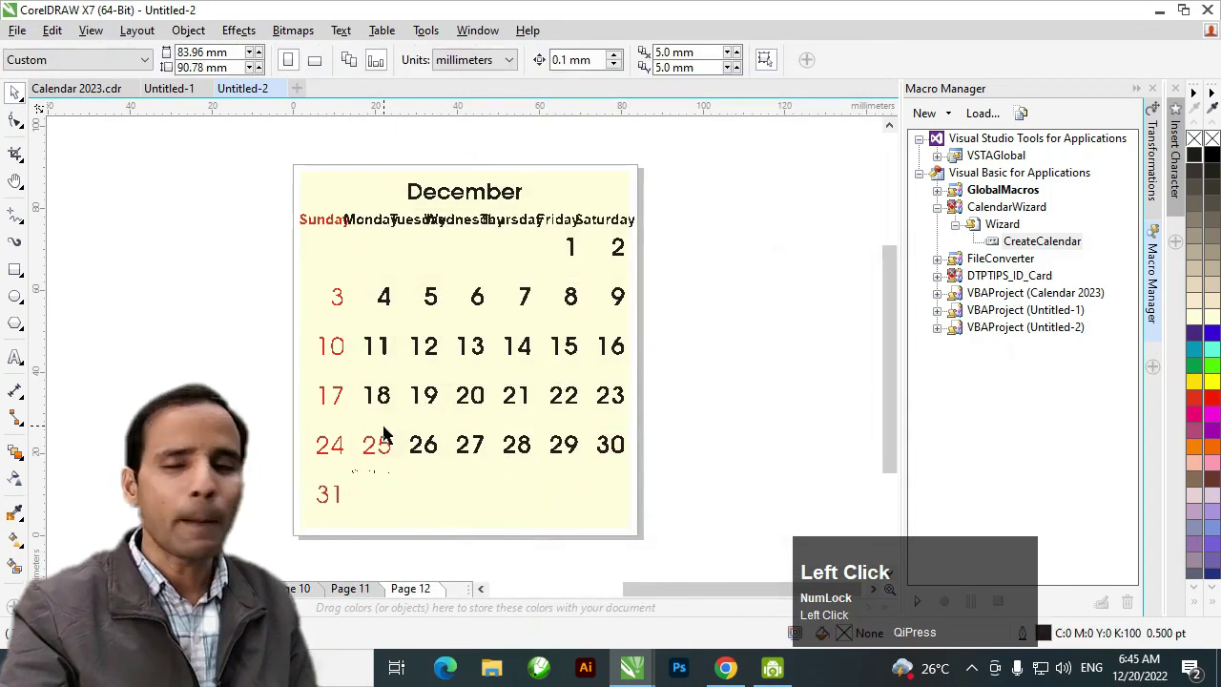
# Copy the January calendar from the first generated page and paste it into the Untitled-1 document
pyautogui.click(396, 256)
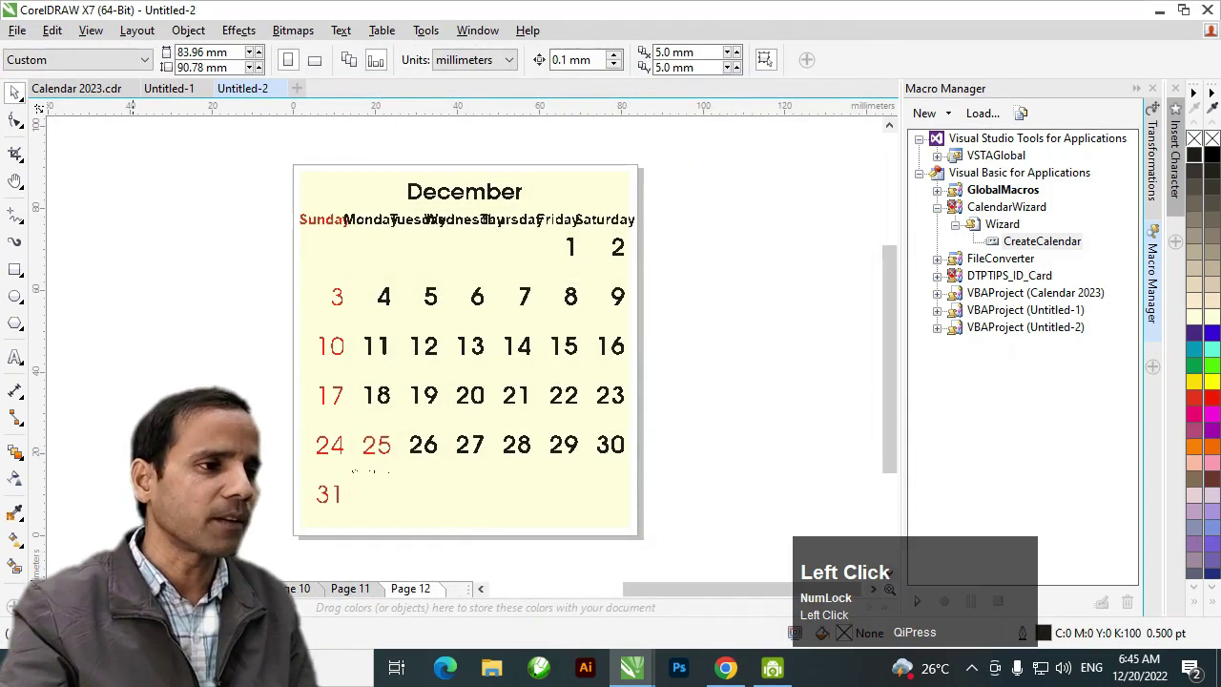
pyautogui.click(522, 451)
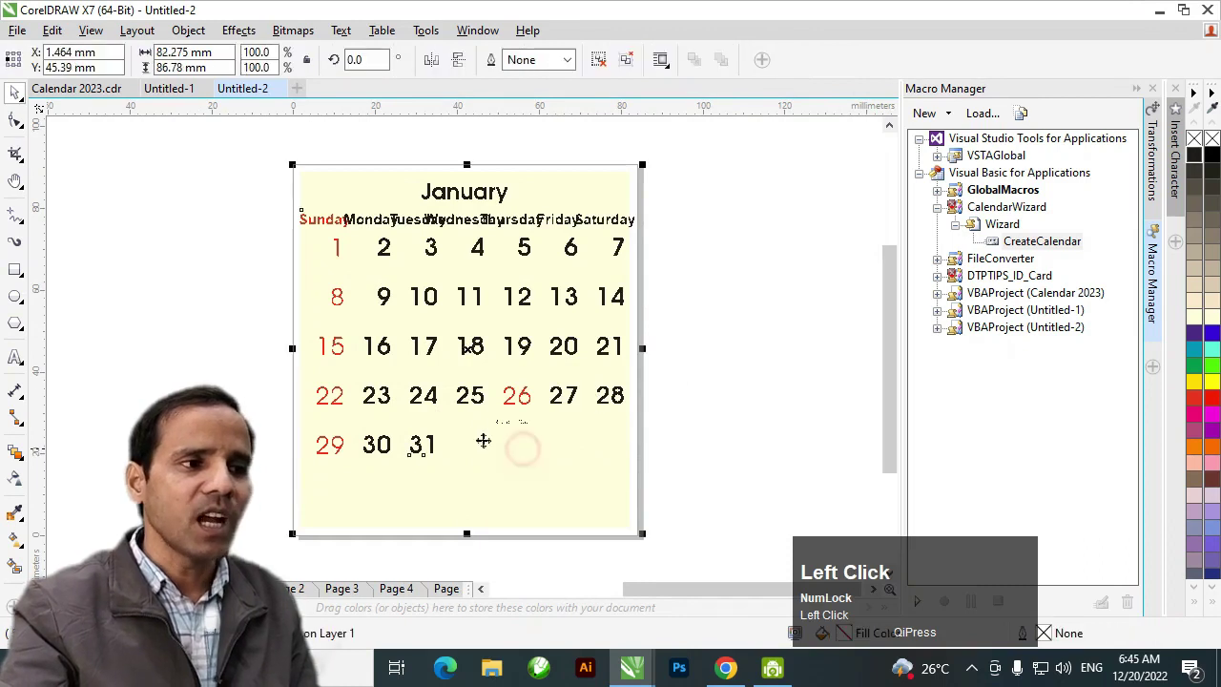
pyautogui.hotkey('ctrl', 'c')
pyautogui.hotkey('ctrl', 'Tab')
pyautogui.hotkey('ctrl', 'v')
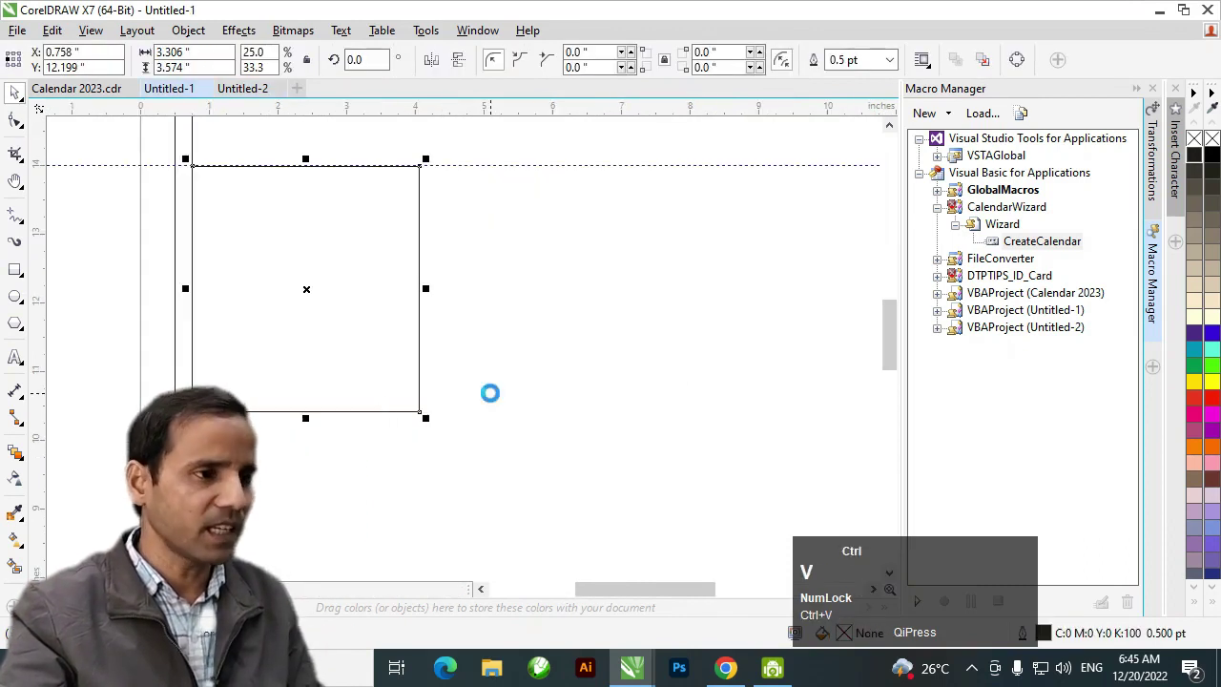
# Place the January calendar beside the cell rectangle, ungroup it, and delete the yellow backgrounds behind its dates and title
pyautogui.moveTo(668, 481); pyautogui.dragTo(634, 423)
pyautogui.hotkey('ctrl', 'u')
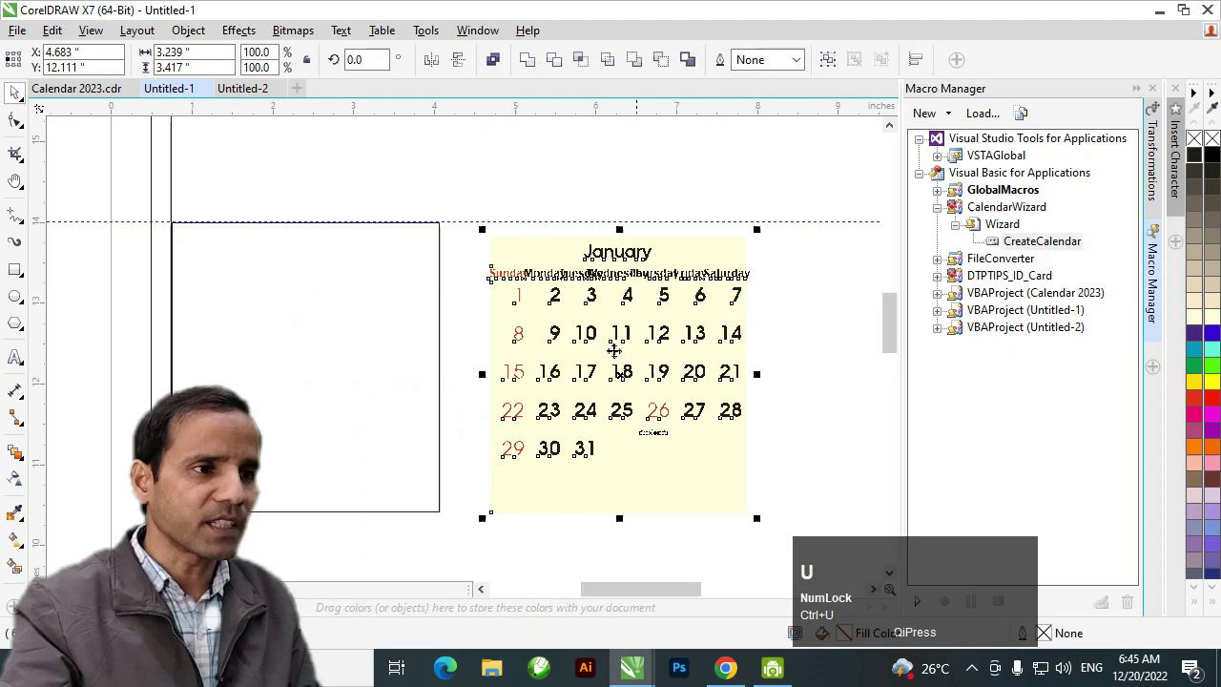
pyautogui.click(572, 191)
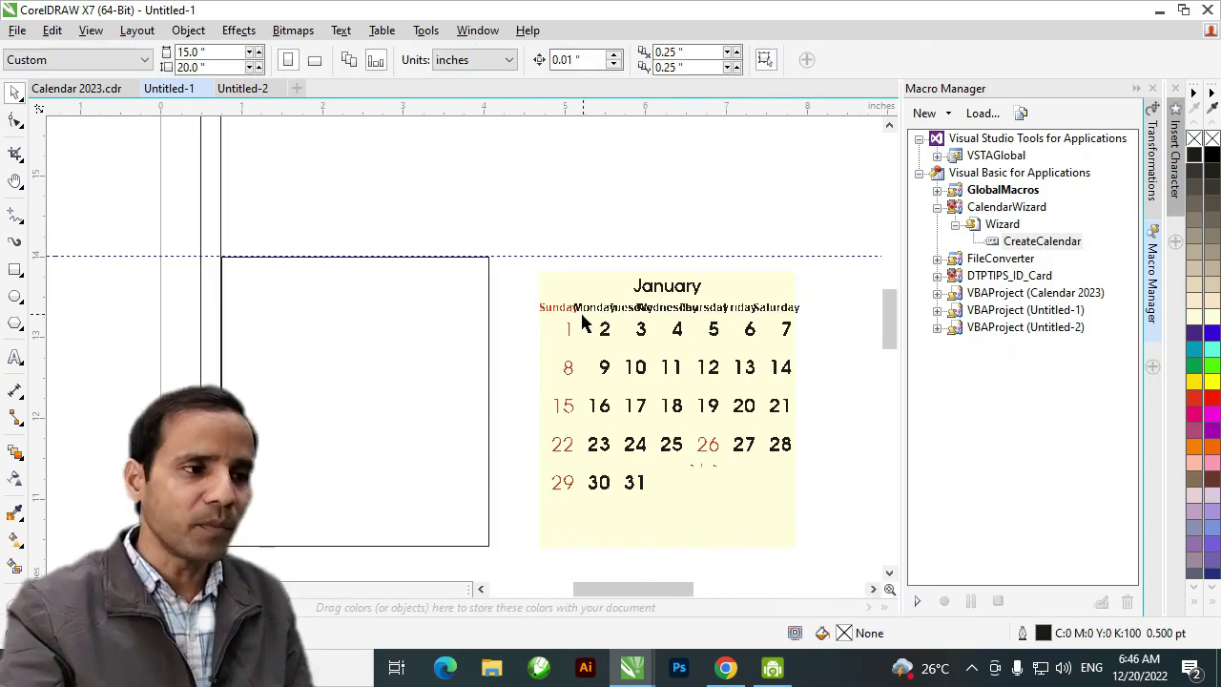
pyautogui.click(630, 348)
pyautogui.press('Delete')
pyautogui.click(562, 283)
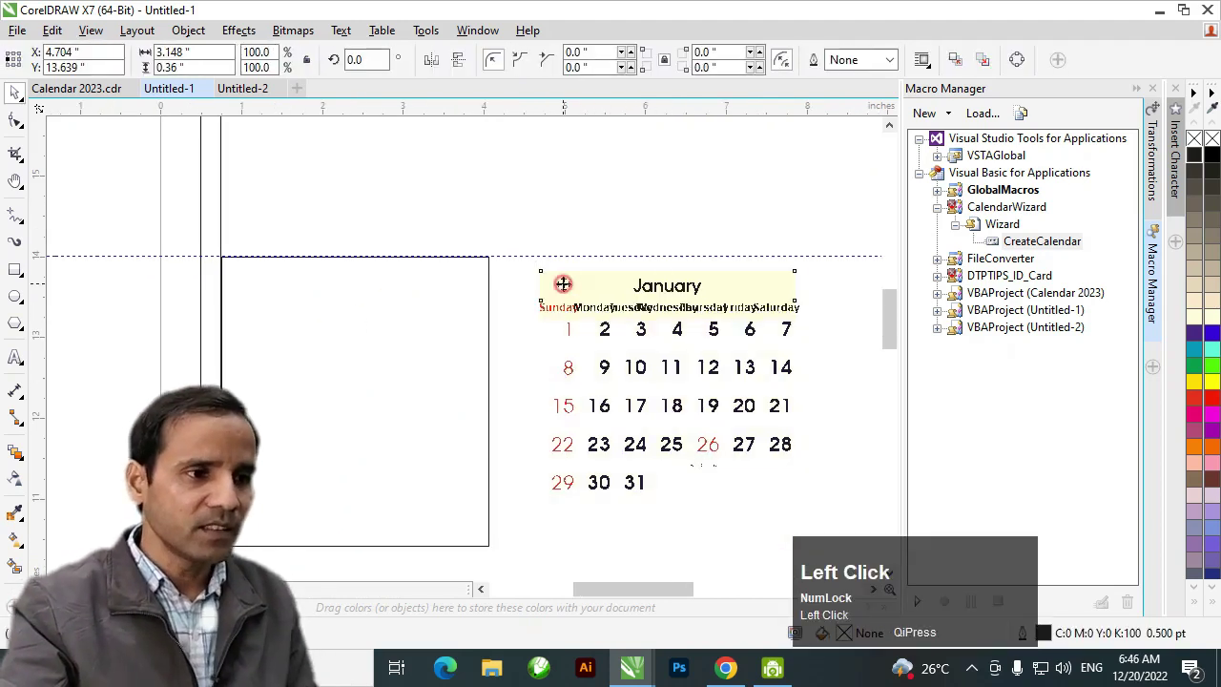
pyautogui.press('Delete')
# Delete the weekday names and their yellow background strip from the January calendar
pyautogui.click(791, 324)
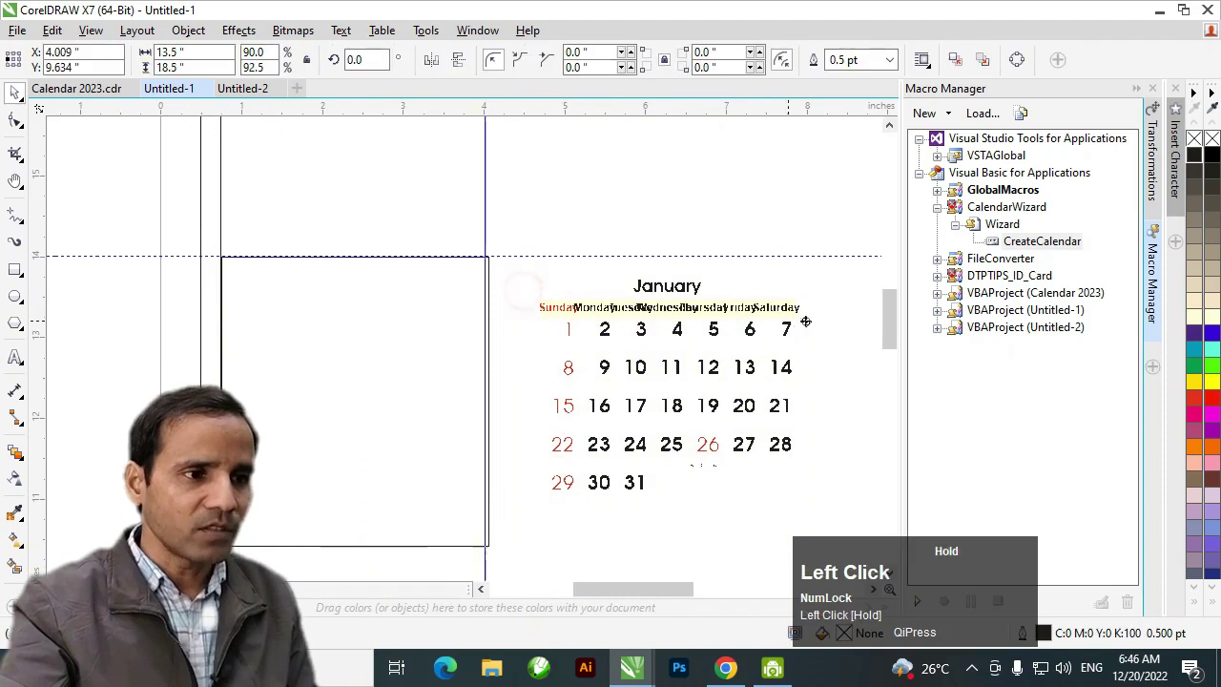
pyautogui.hotkey('ctrl', 'z')
pyautogui.click(111, 303)
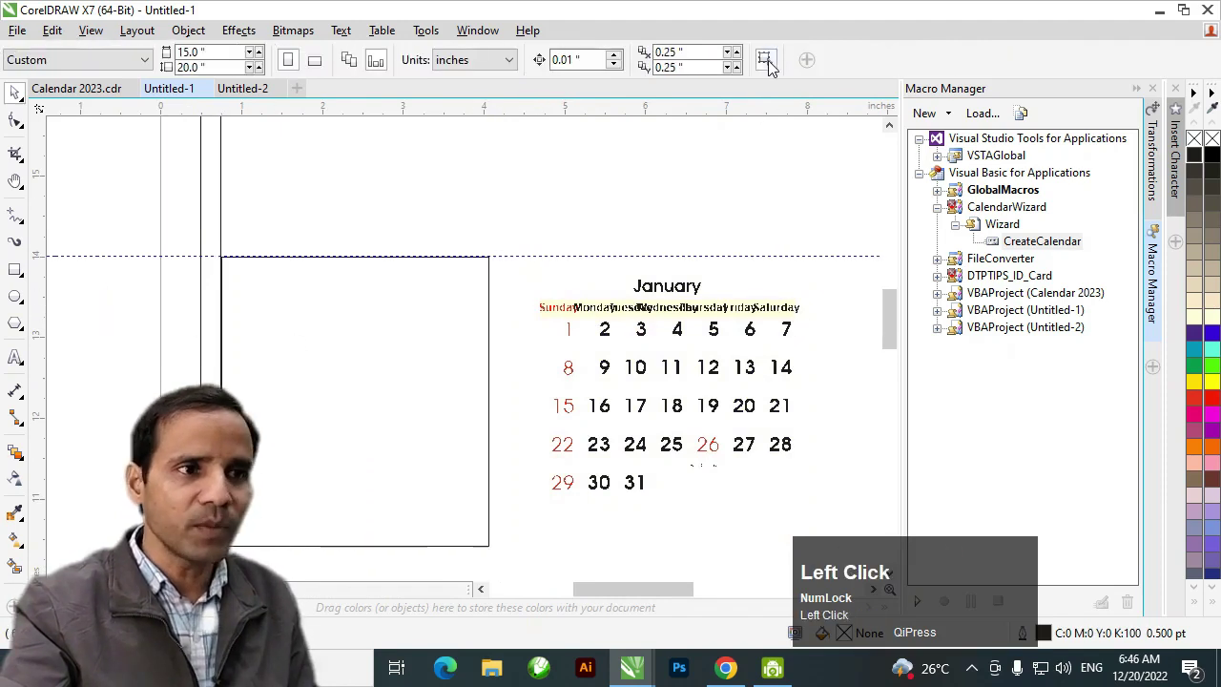
pyautogui.moveTo(562, 331); pyautogui.dragTo(818, 321)
pyautogui.press('Delete')
# Draw a rectangle about 2.55 × 0.56 inches from the upper-left corner of the layout cell as a title banner
pyautogui.press('F6')
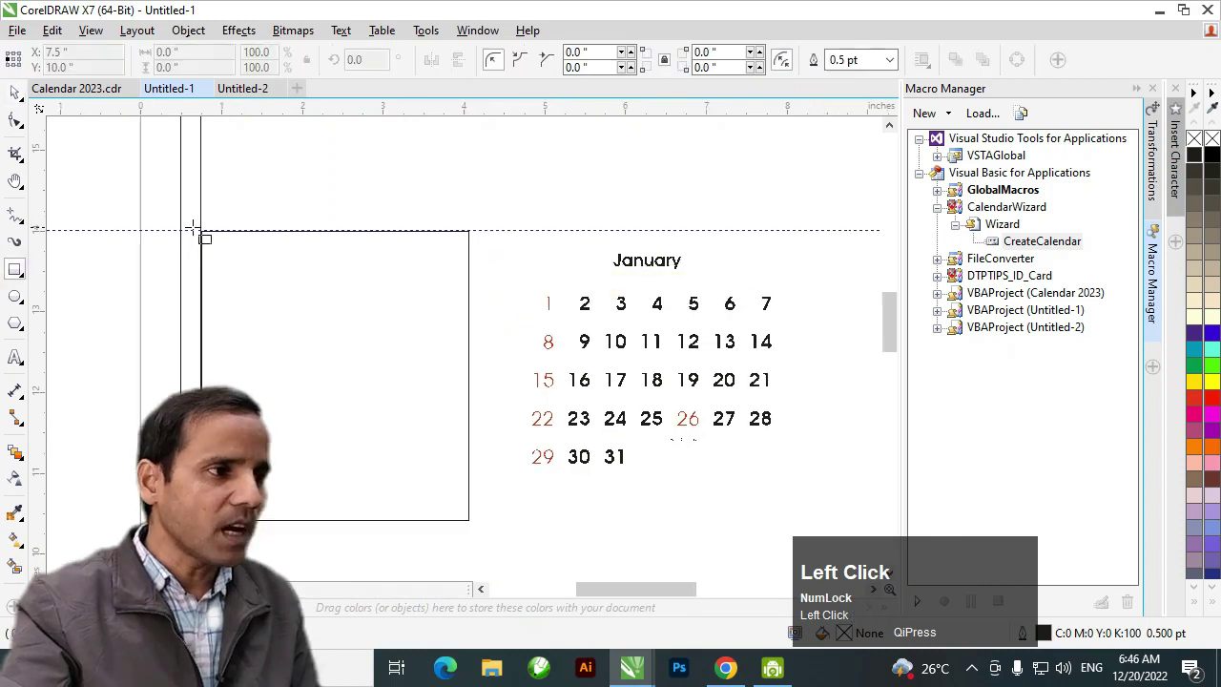
pyautogui.moveTo(201, 231); pyautogui.dragTo(434, 276)
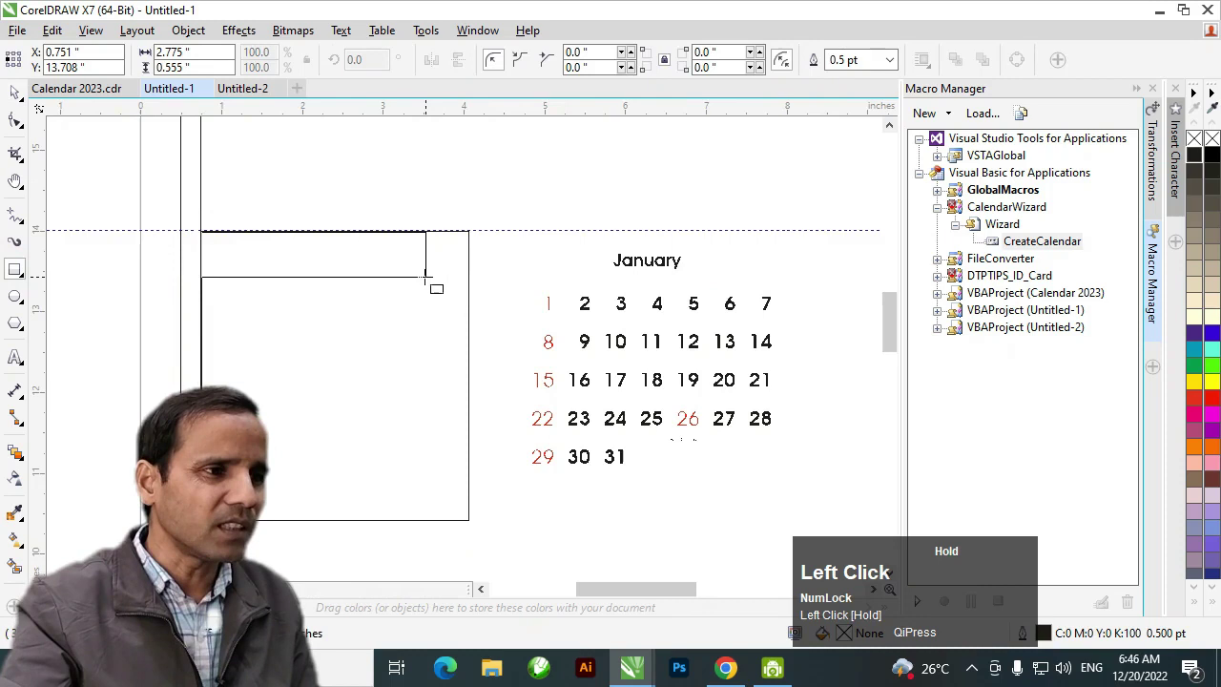
pyautogui.moveTo(408, 277); pyautogui.dragTo(408, 277)
pyautogui.scroll(3, 493, 276)
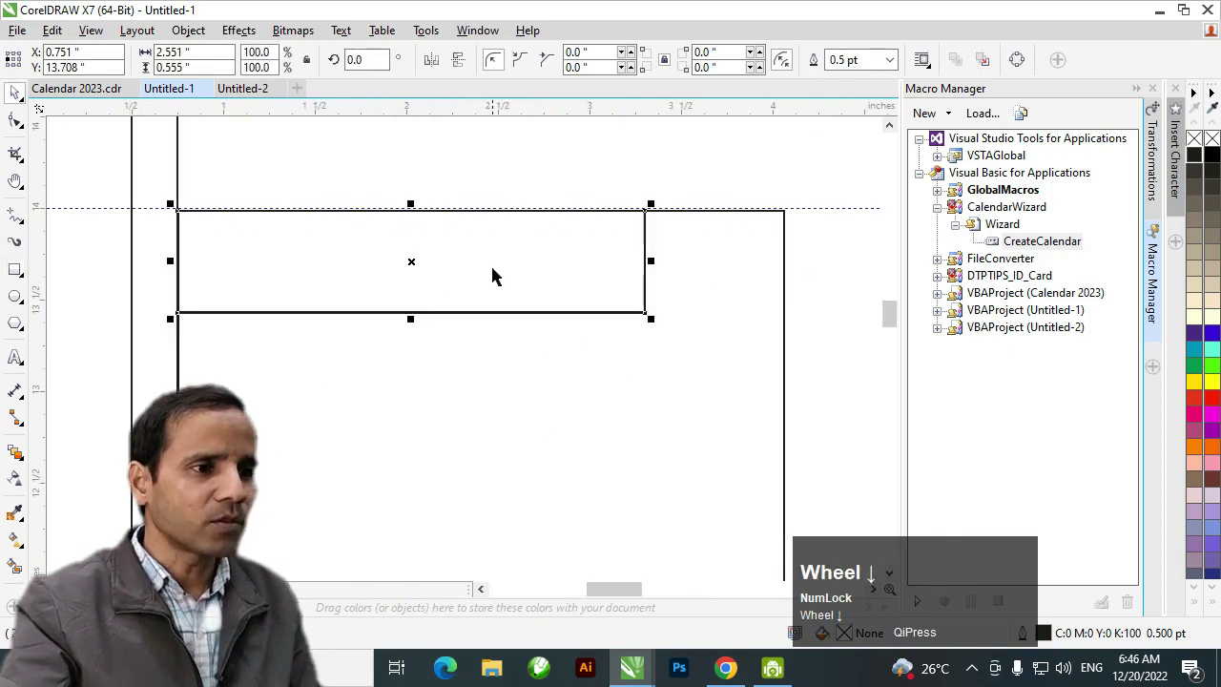
# Convert the title banner rectangle to curves and move its upper-right node left so that the right edge slants
pyautogui.hotkey('ctrl', 'q')
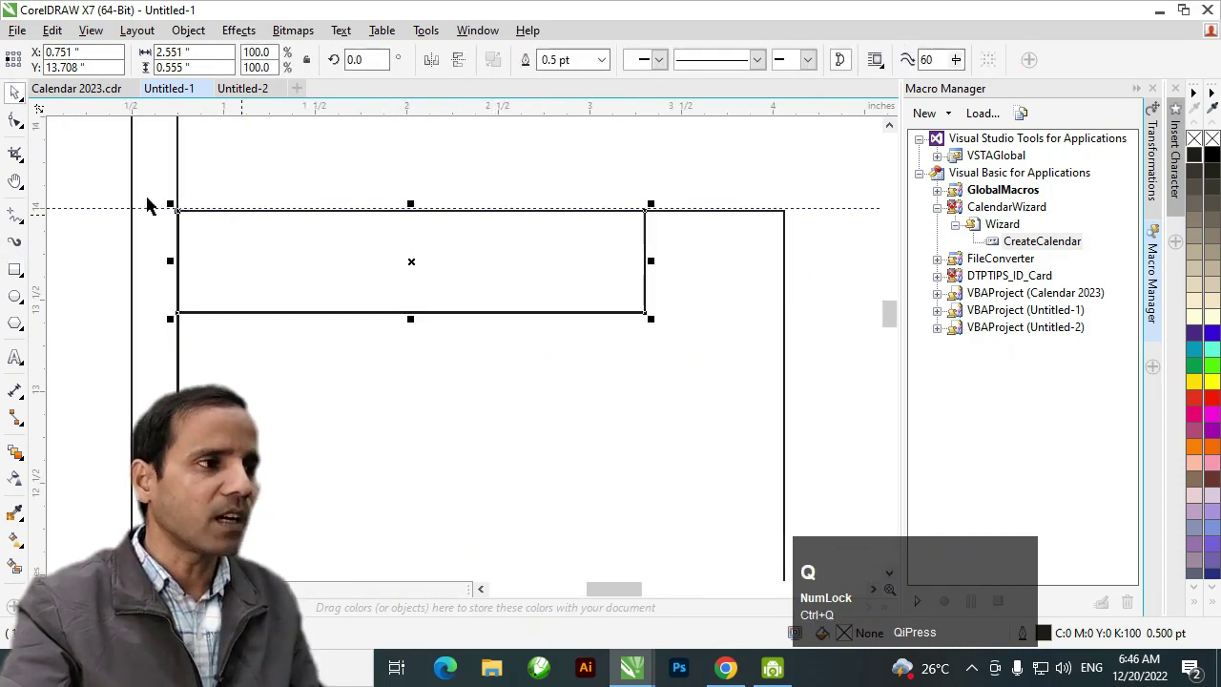
pyautogui.click(16, 119)
pyautogui.moveTo(578, 191); pyautogui.dragTo(695, 273)
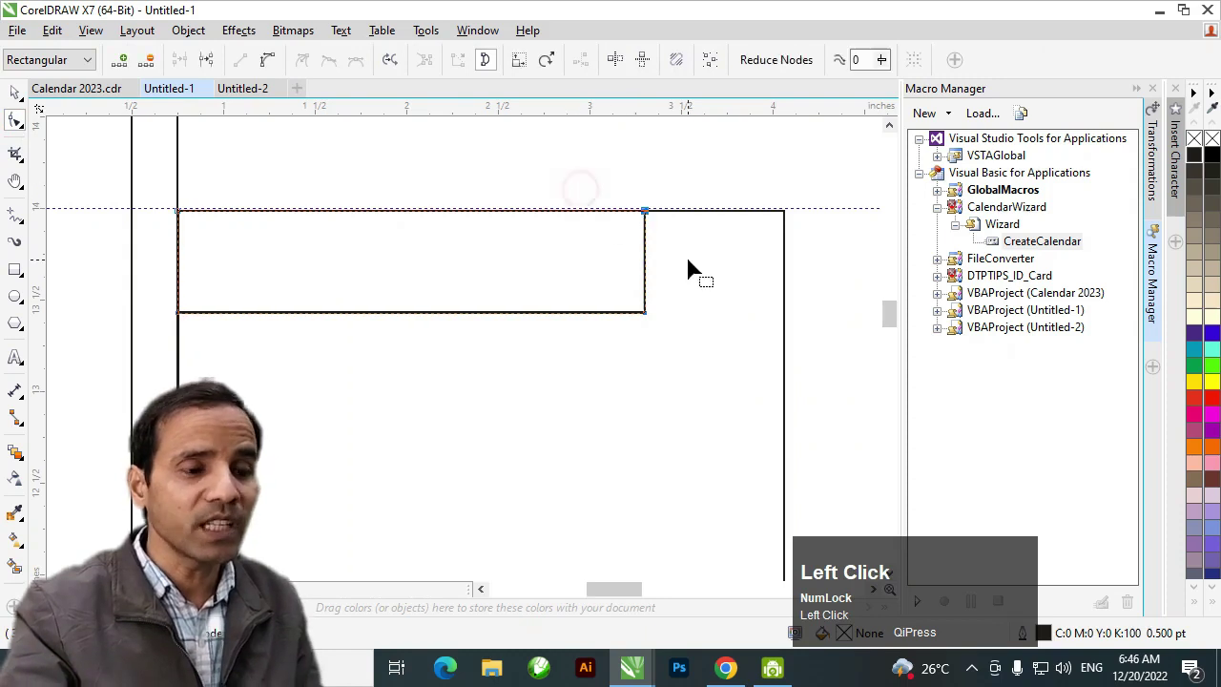
pyautogui.hotkey('shift', 'Left')
pyautogui.hotkey('shift', 'Left')
pyautogui.hotkey('shift', 'Left')
pyautogui.hotkey('shift', 'Left')
pyautogui.hotkey('shift', 'Left')
pyautogui.hotkey('shift', 'Left')
pyautogui.hotkey('shift', 'Left')
pyautogui.hotkey('shift', 'Left')
pyautogui.hotkey('shift', 'Left')
pyautogui.hotkey('shift', 'Left')
pyautogui.hotkey('shift', 'Left')
pyautogui.hotkey('shift', 'Left')
pyautogui.hotkey('shift', 'Left')
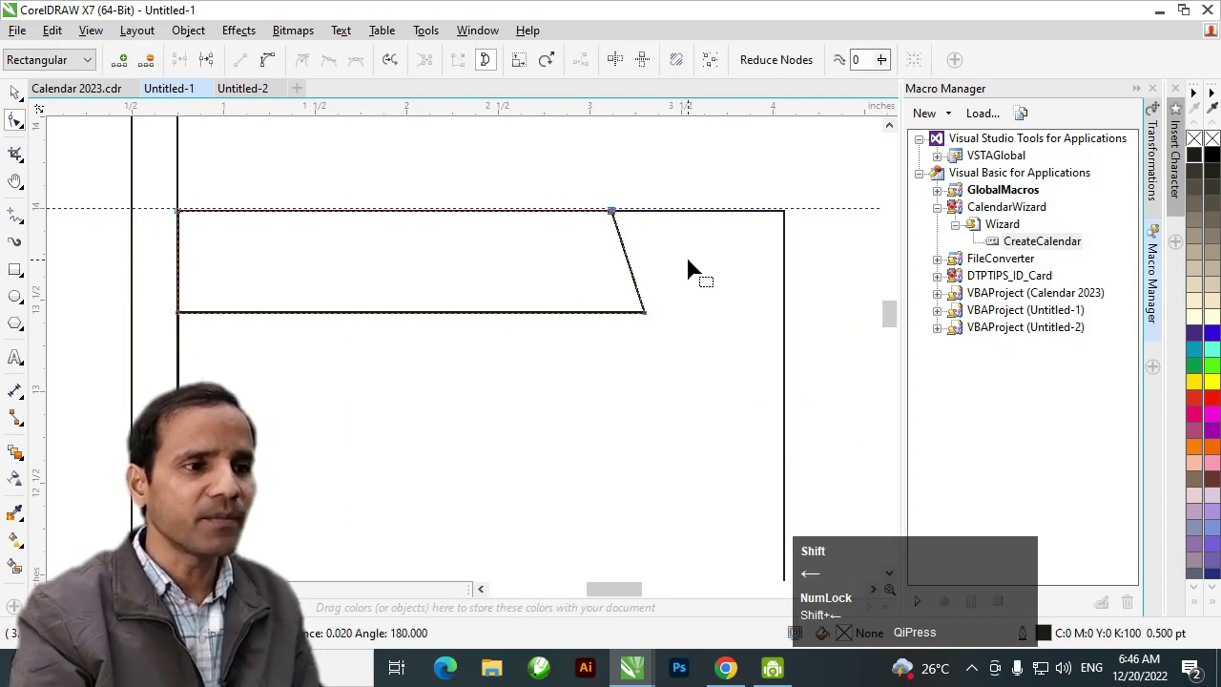
pyautogui.hotkey('shift', 'Left')
pyautogui.hotkey('shift', 'Left')
# Draw a second rectangle over the banner's slanted edge and resize it to about 2.39 × 0.41 inches
pyautogui.click(15, 269)
pyautogui.moveTo(303, 232); pyautogui.dragTo(741, 298)
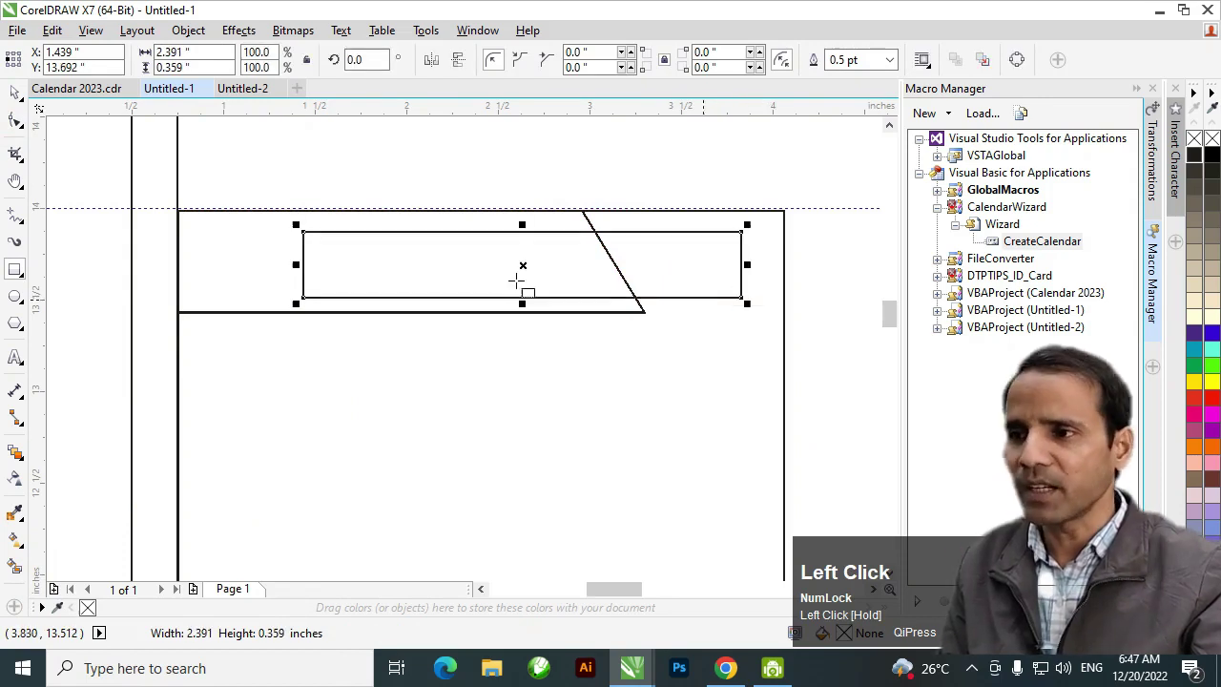
pyautogui.moveTo(522, 225); pyautogui.dragTo(523, 220)
pyautogui.press('space')
pyautogui.click(524, 263)
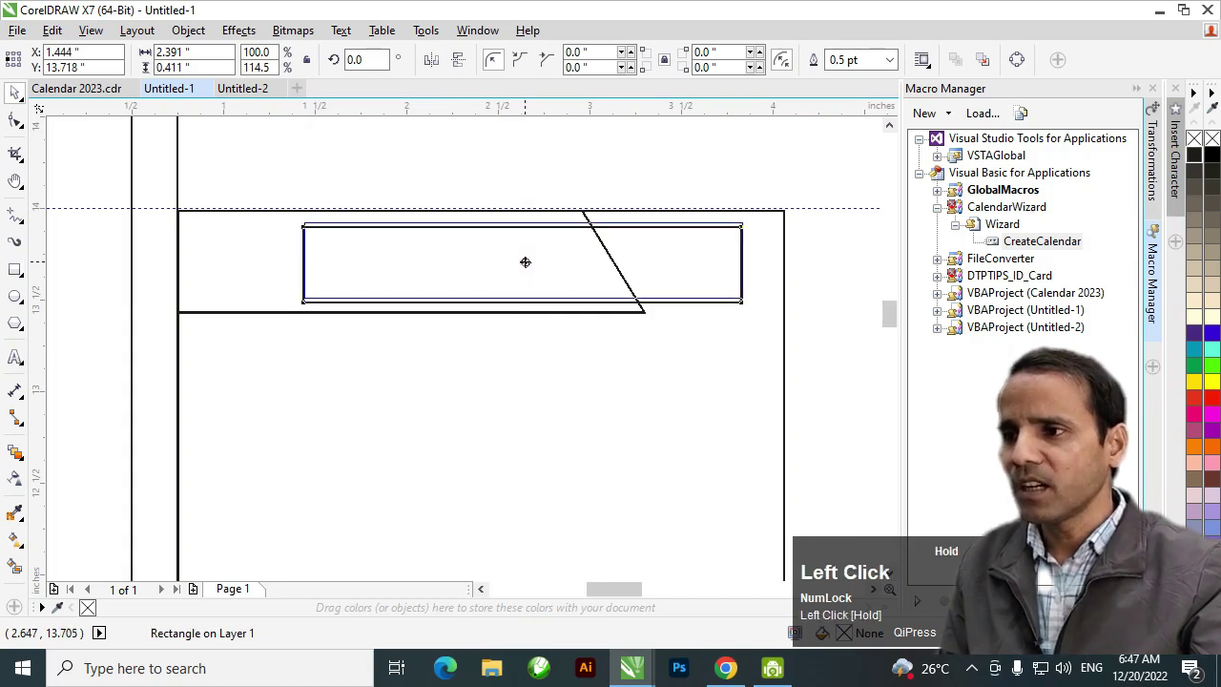
# Group January's date numbers and place the group inside the layout cell below the banner
pyautogui.press('h')
pyautogui.rightClick(524, 266)
pyautogui.moveTo(663, 426); pyautogui.dragTo(566, 281)
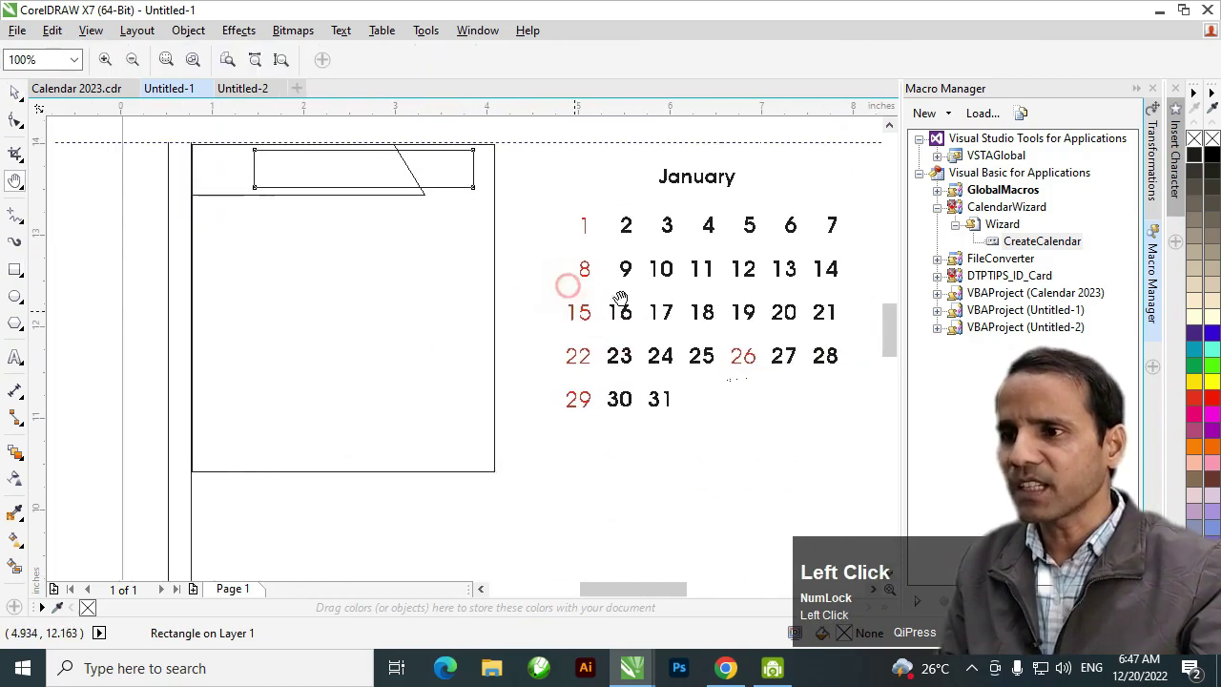
pyautogui.press('space')
pyautogui.click(668, 229)
pyautogui.moveTo(540, 197); pyautogui.dragTo(885, 432)
pyautogui.hotkey('ctrl', 'g')
pyautogui.moveTo(522, 268); pyautogui.dragTo(167, 310)
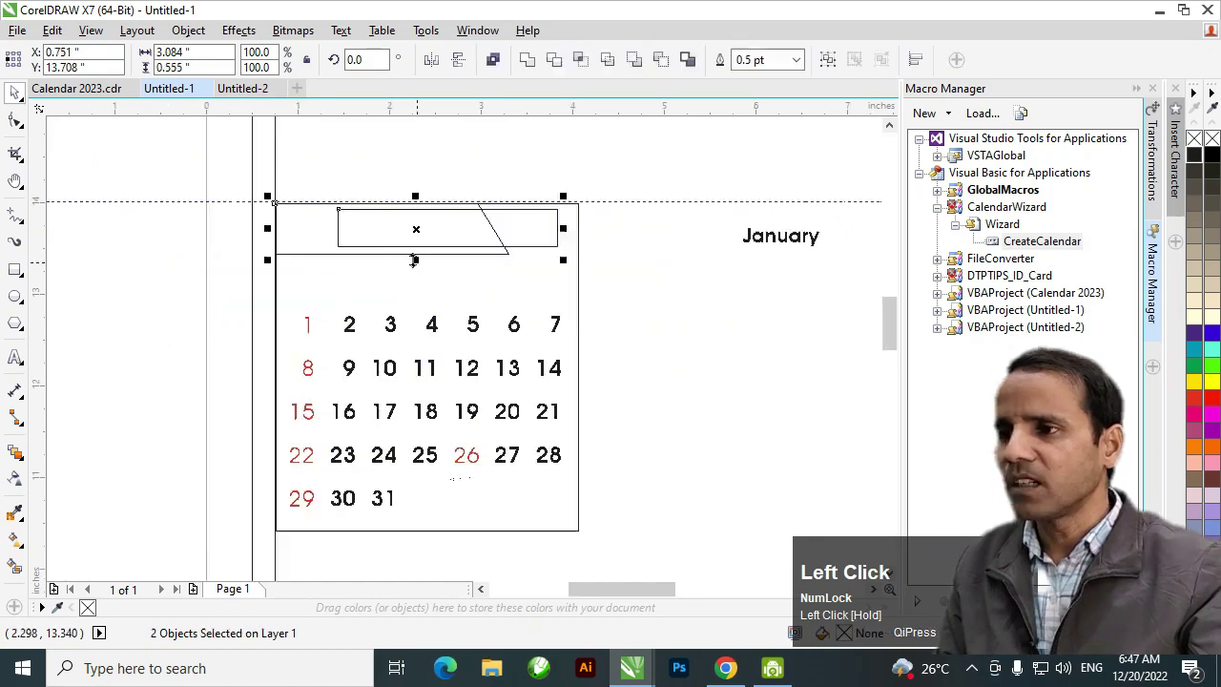
# Stretch both banner shapes to about 0.61 inches tall overall and skew the inner rectangle into a parallelogram parallel to the slanted edge
pyautogui.click(416, 266)
pyautogui.moveTo(615, 305); pyautogui.dragTo(616, 305)
pyautogui.moveTo(415, 263); pyautogui.dragTo(495, 271)
pyautogui.scroll(2, 384, 132)
pyautogui.doubleClick(397, 367)
pyautogui.moveTo(511, 277); pyautogui.dragTo(469, 283)
# Duplicate the parallelogram about 0.08 inches to the right and trim the original with the copy to leave a thin slanted stripe
pyautogui.keyDown('ctrl'); pyautogui.click(492, 329); pyautogui.keyUp('ctrl')
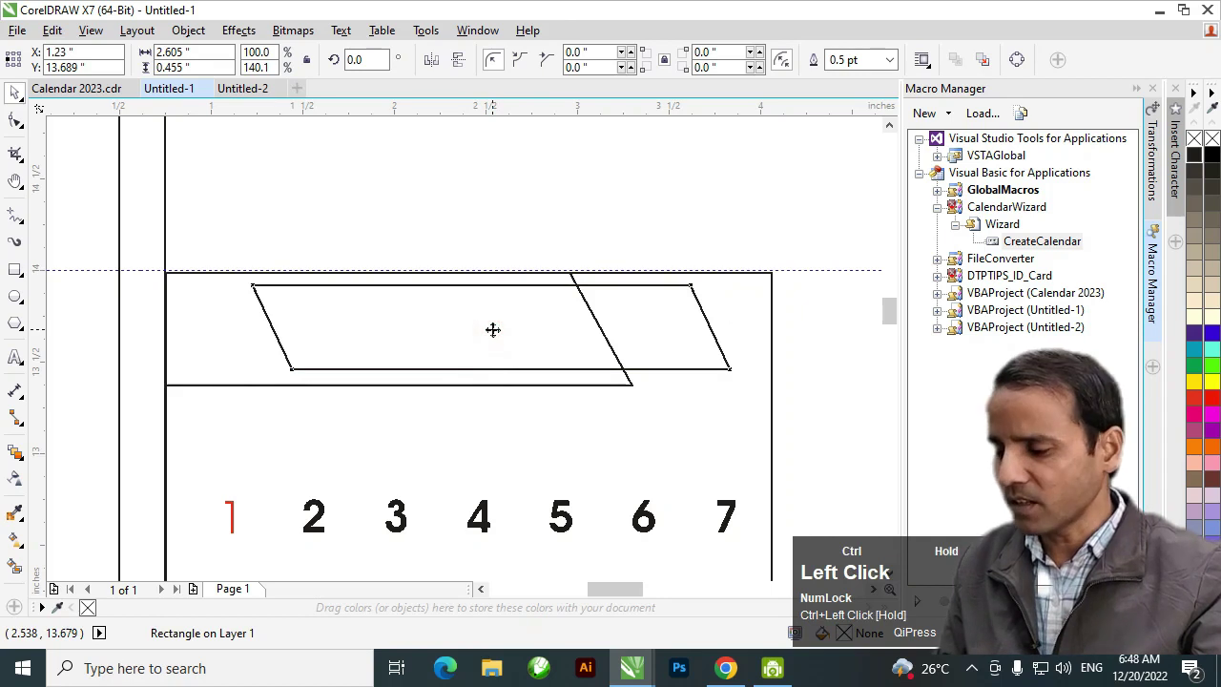
pyautogui.moveTo(495, 329); pyautogui.dragTo(506, 329)
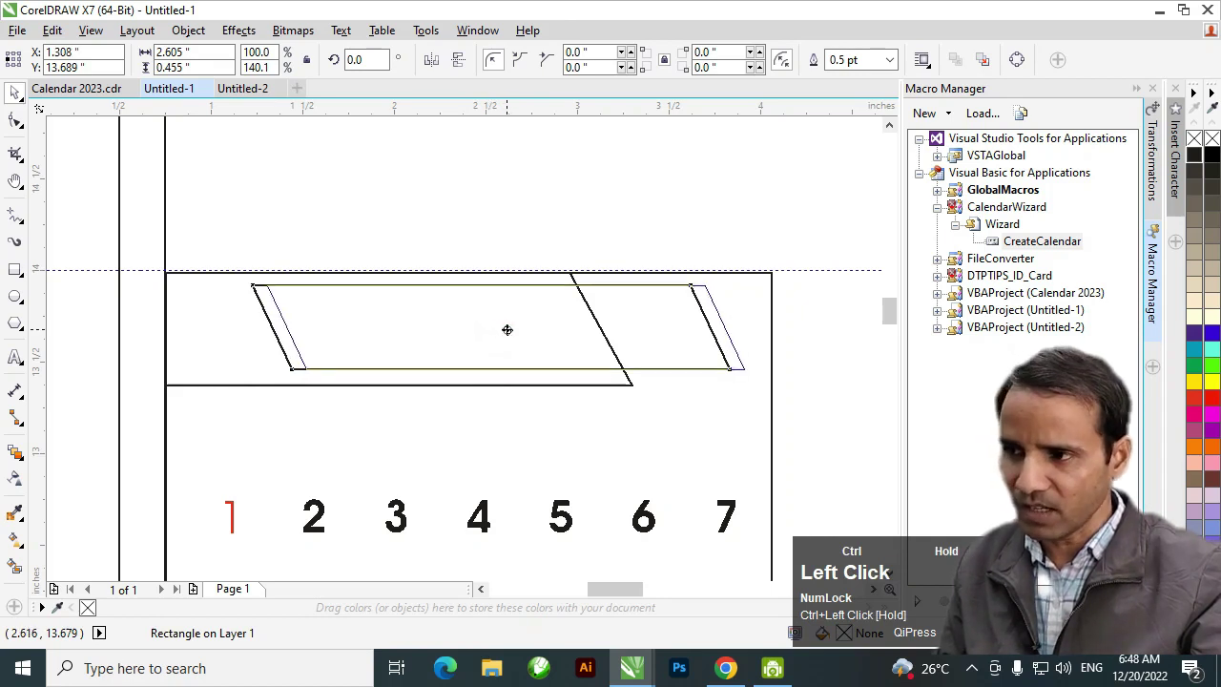
pyautogui.moveTo(507, 329); pyautogui.dragTo(504, 332)
pyautogui.rightClick(504, 332)
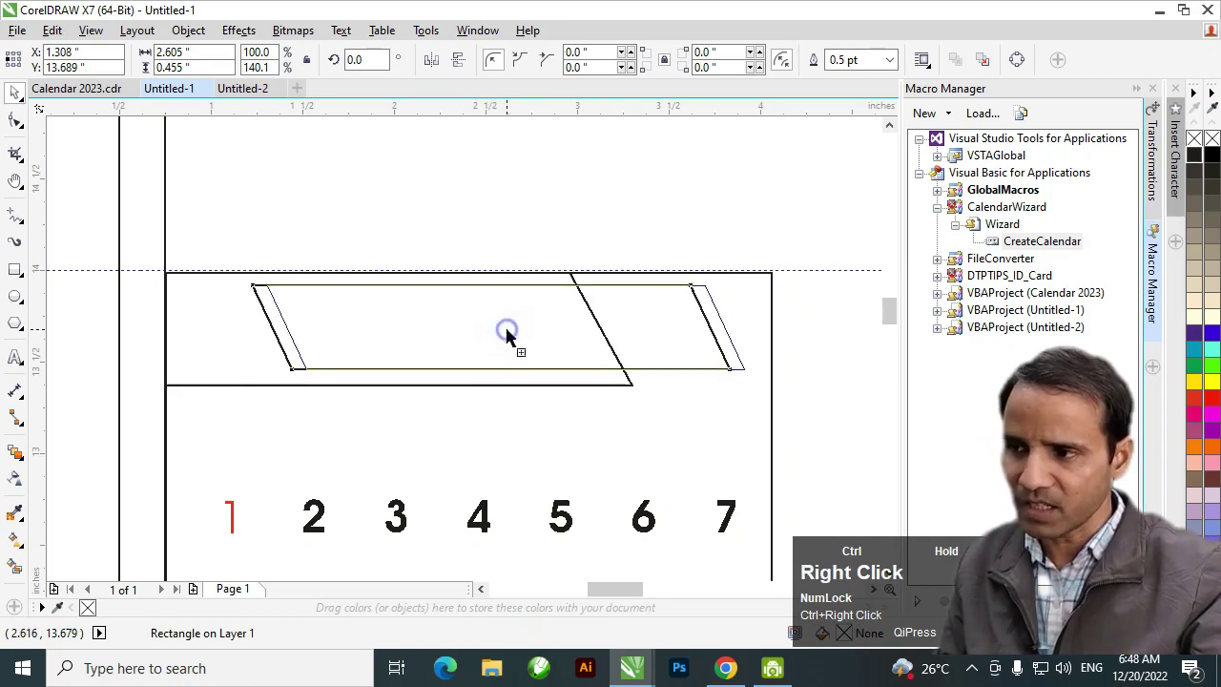
pyautogui.keyDown('shift'); pyautogui.click(278, 347); pyautogui.keyUp('shift')
pyautogui.click(558, 59)
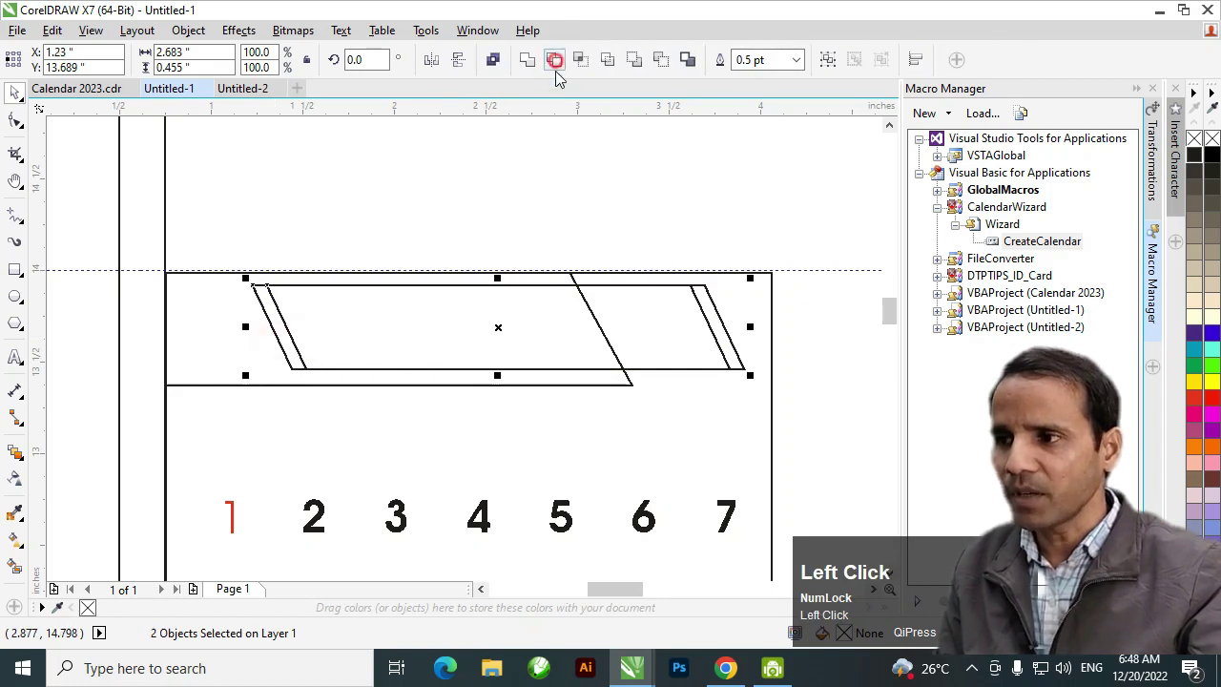
# Move the large parallelogram right to leave a gap beside the stripe, and shift both shapes to the cell's right edge
pyautogui.click(609, 288)
pyautogui.moveTo(508, 326); pyautogui.dragTo(520, 327)
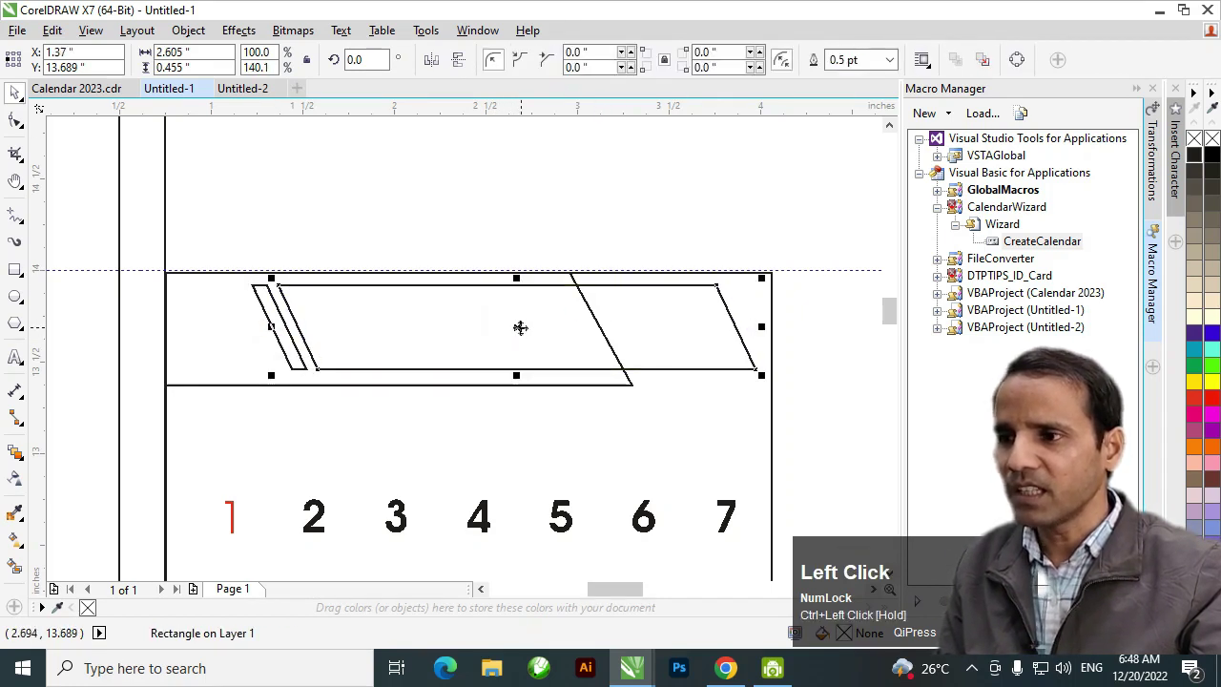
pyautogui.click(520, 328)
pyautogui.moveTo(230, 250); pyautogui.dragTo(740, 426)
pyautogui.moveTo(507, 328); pyautogui.dragTo(521, 328)
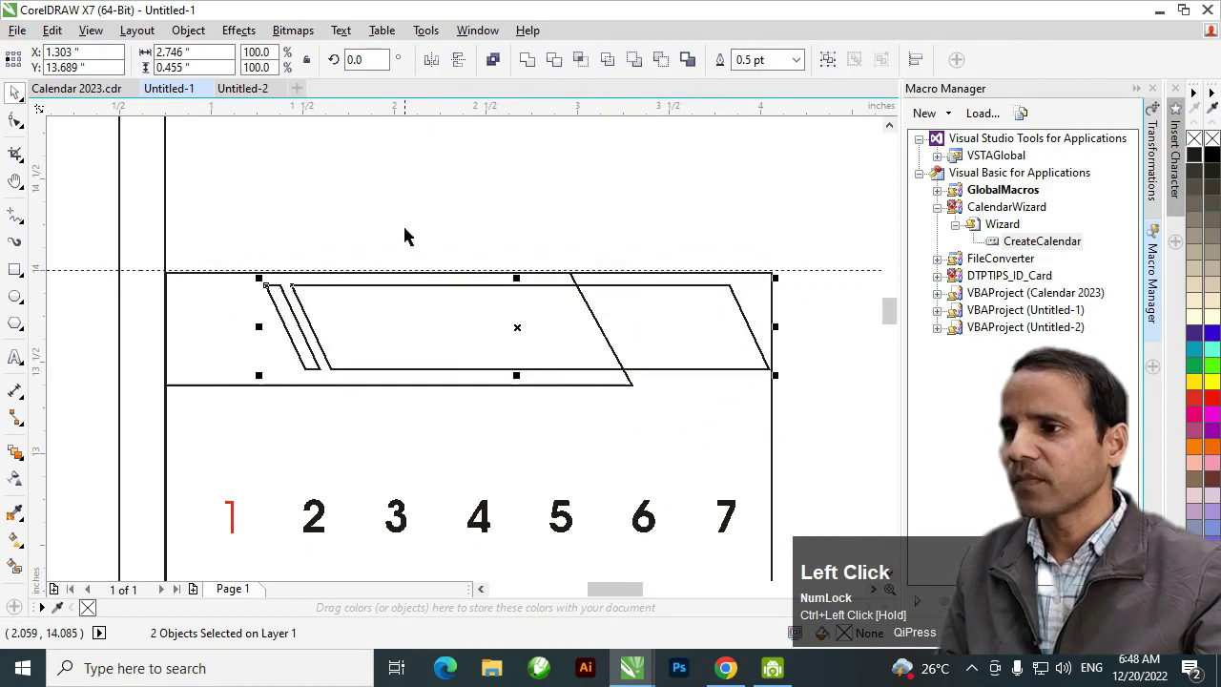
pyautogui.click(403, 196)
# Fill the stripe and the parallelogram with yellow C0 M10 Y80 K0 and remove their outlines
pyautogui.click(368, 283)
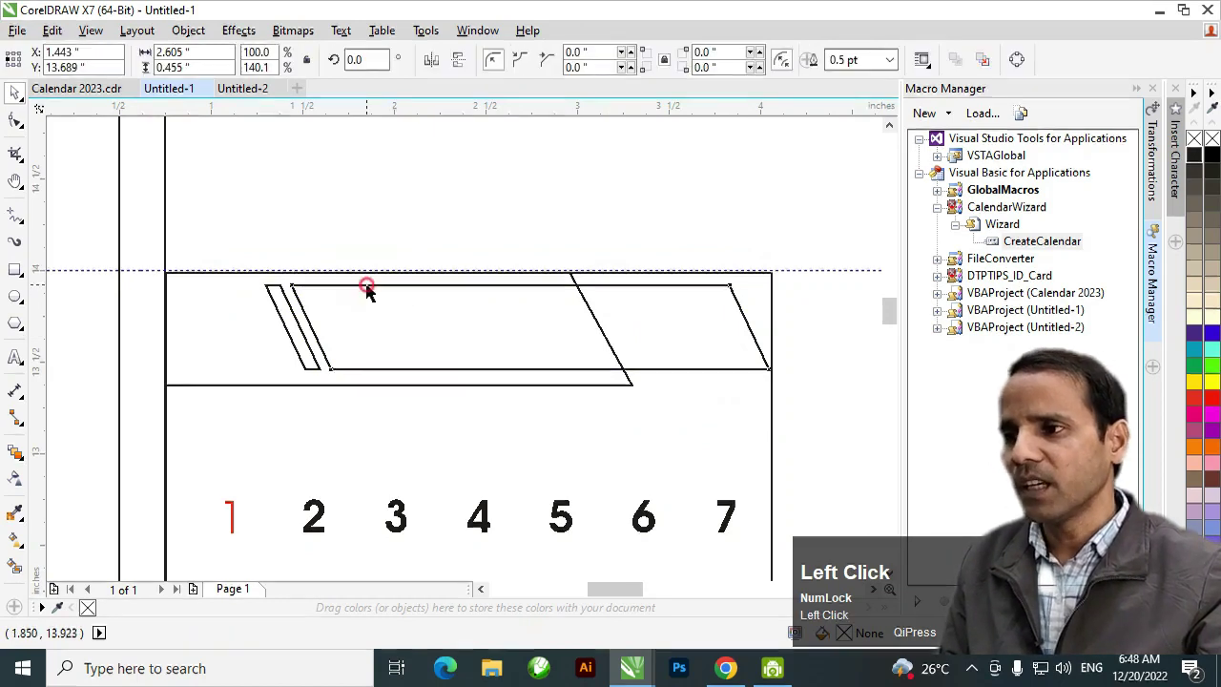
pyautogui.keyDown('shift'); pyautogui.click(292, 308); pyautogui.keyUp('shift')
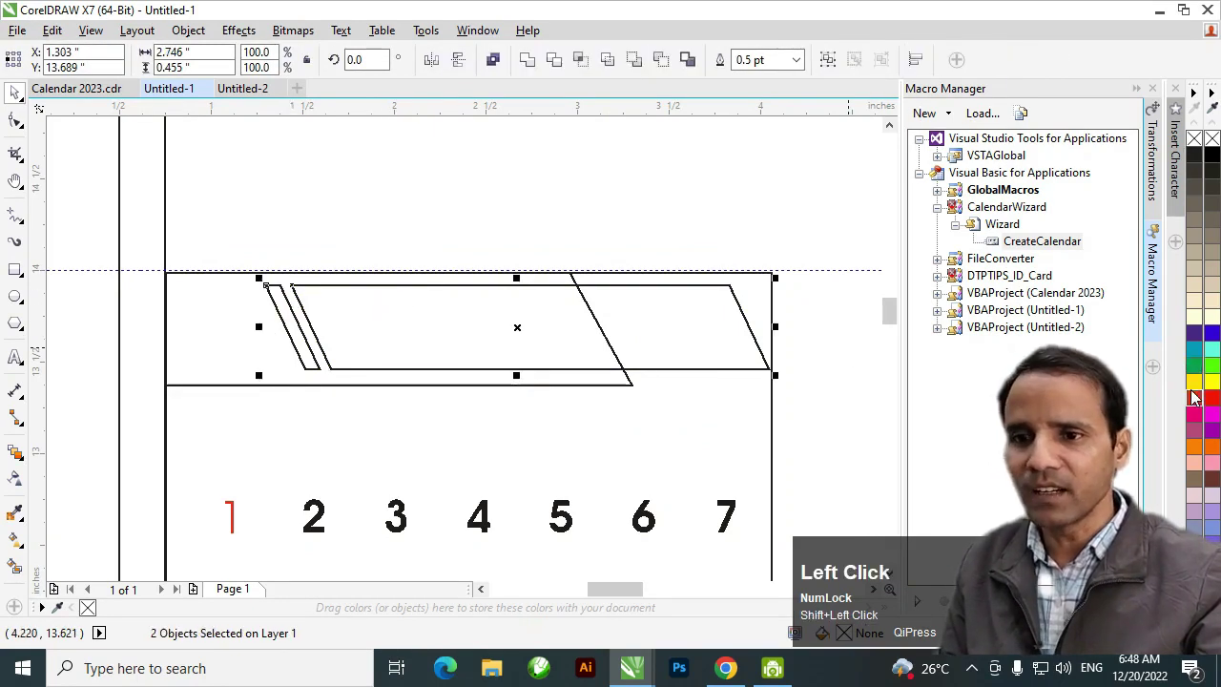
pyautogui.click(1193, 383)
pyautogui.hotkey('shift', 'F11')
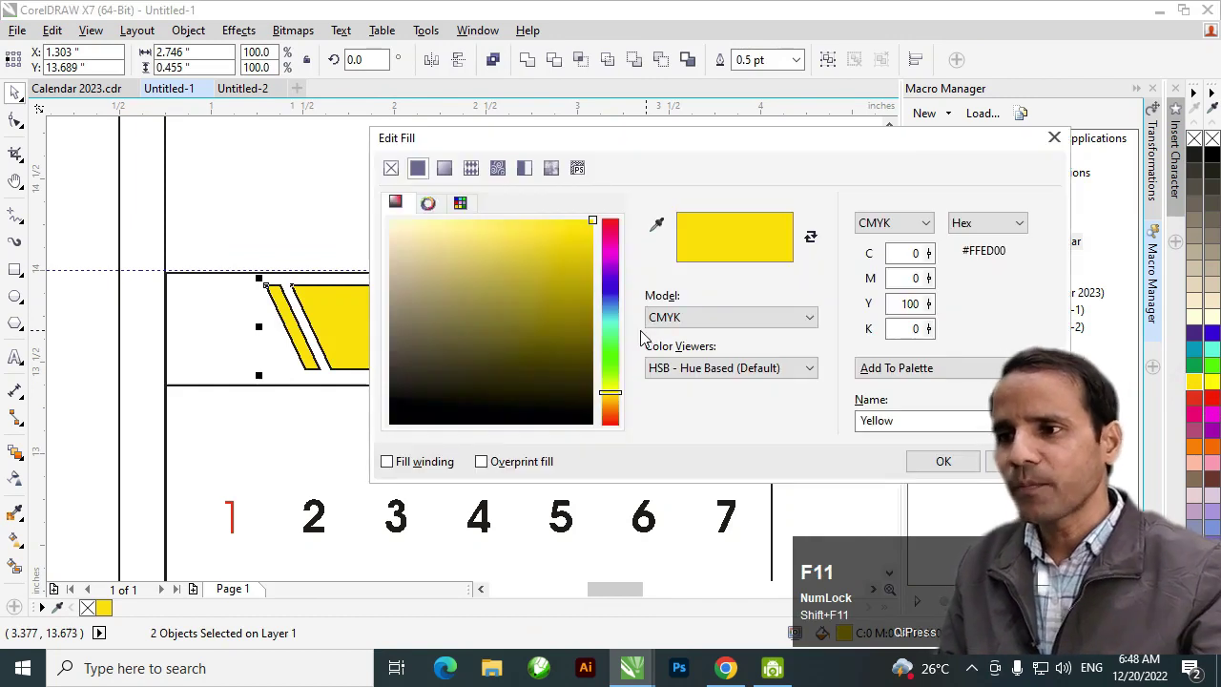
pyautogui.click(914, 278)
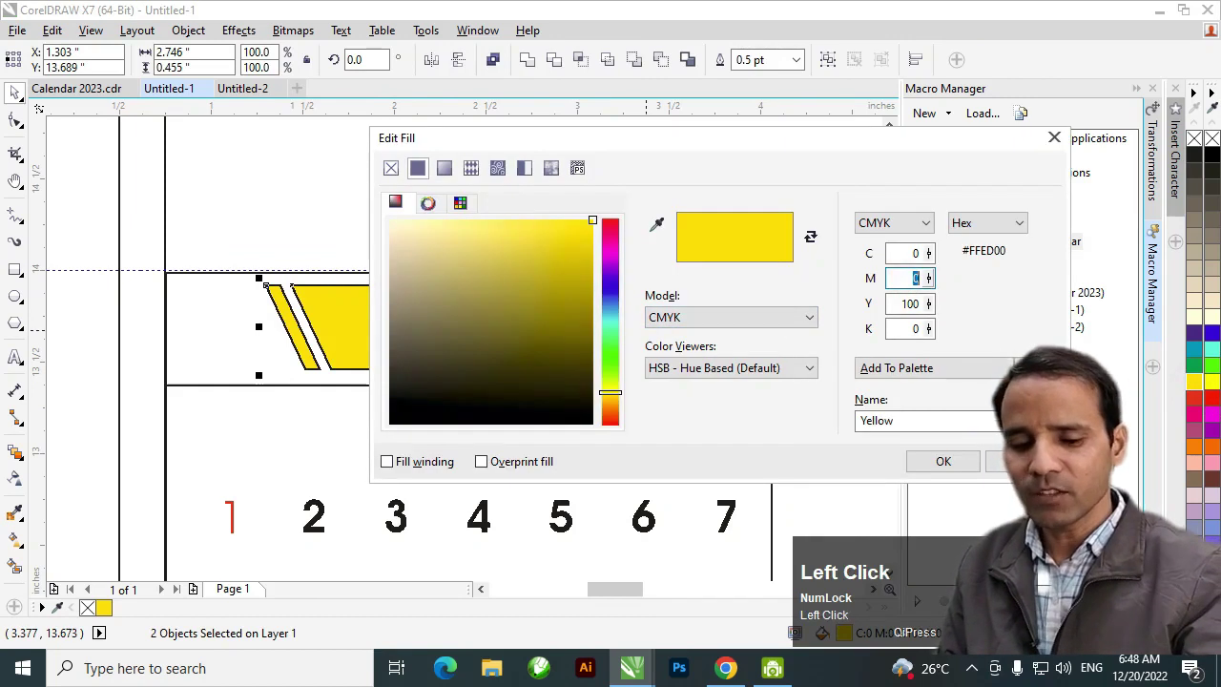
pyautogui.write('10')
pyautogui.press('Tab')
pyautogui.write('80')
pyautogui.press('Tab')
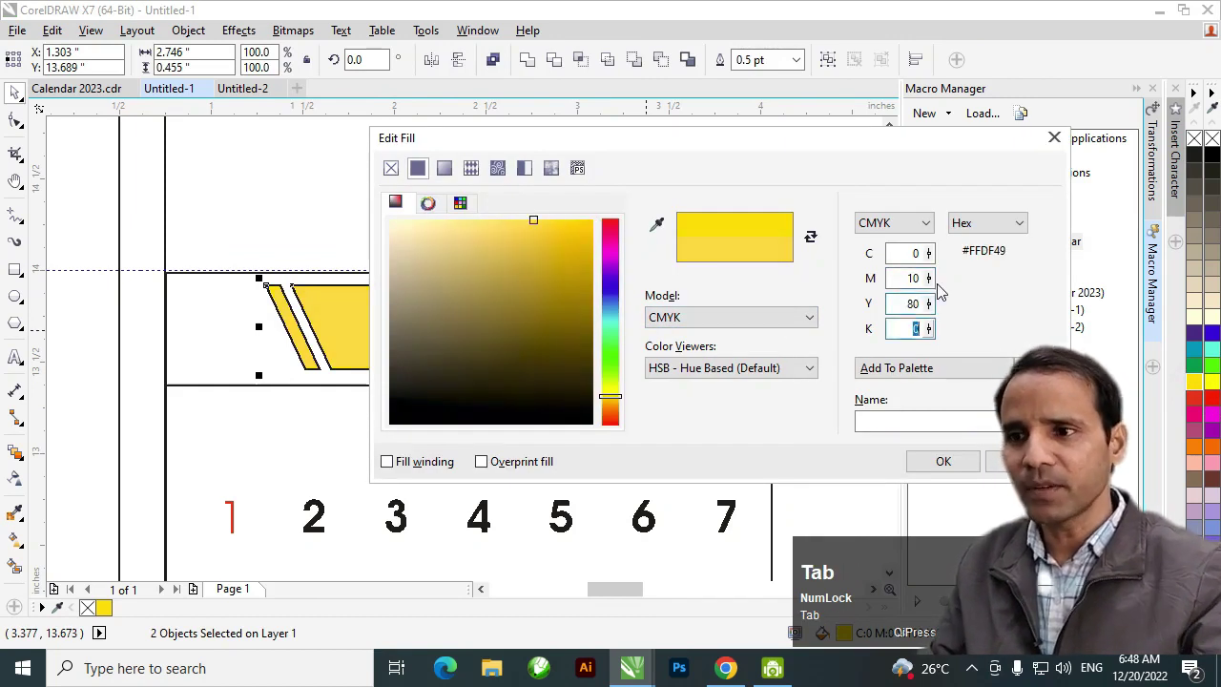
pyautogui.click(962, 462)
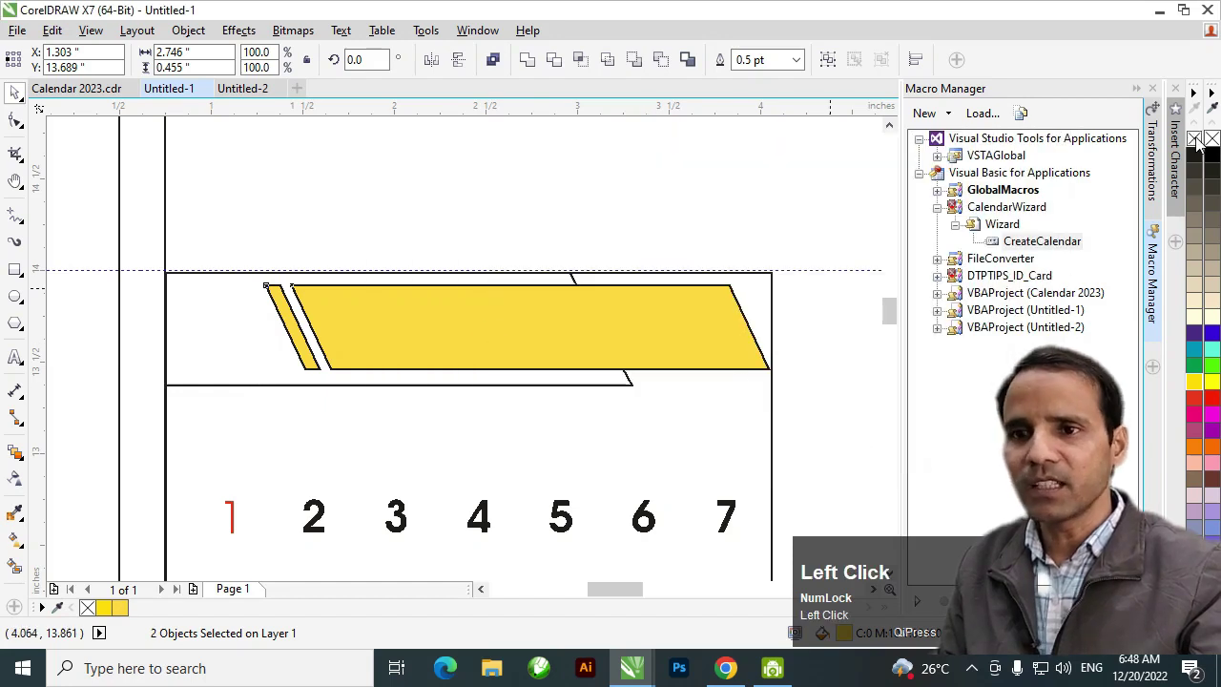
pyautogui.rightClick(1194, 140)
# Fill the slanted banner shape with a vertical fountain fill from dark blue-violet at the lower edge to dark purple at the upper edge
pyautogui.click(95, 308)
pyautogui.click(207, 386)
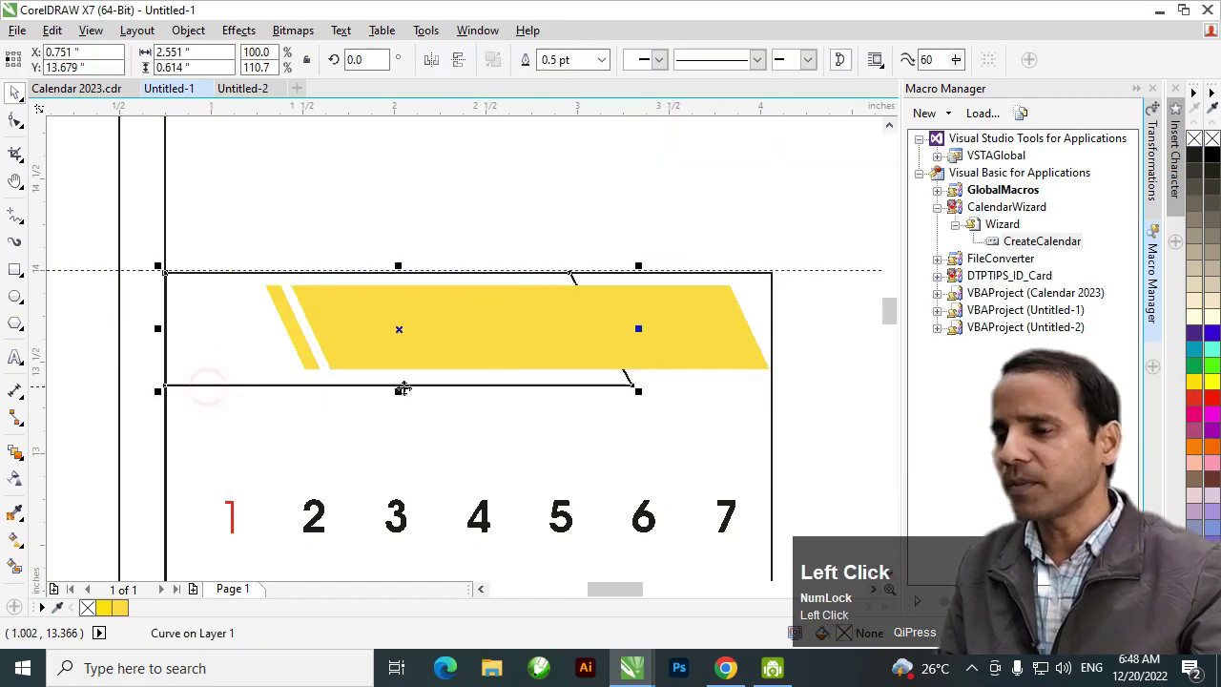
pyautogui.click(1194, 333)
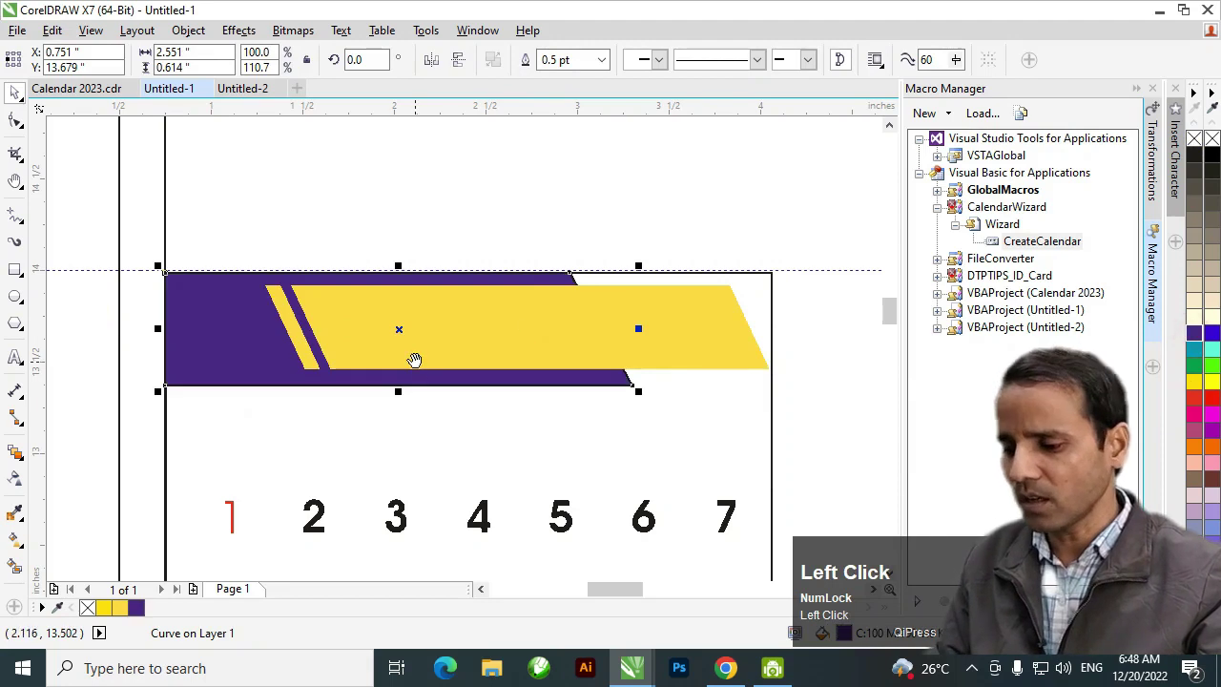
pyautogui.press('h')
pyautogui.moveTo(382, 366); pyautogui.dragTo(401, 378)
pyautogui.press('space')
pyautogui.press('g')
pyautogui.moveTo(313, 379); pyautogui.dragTo(313, 283)
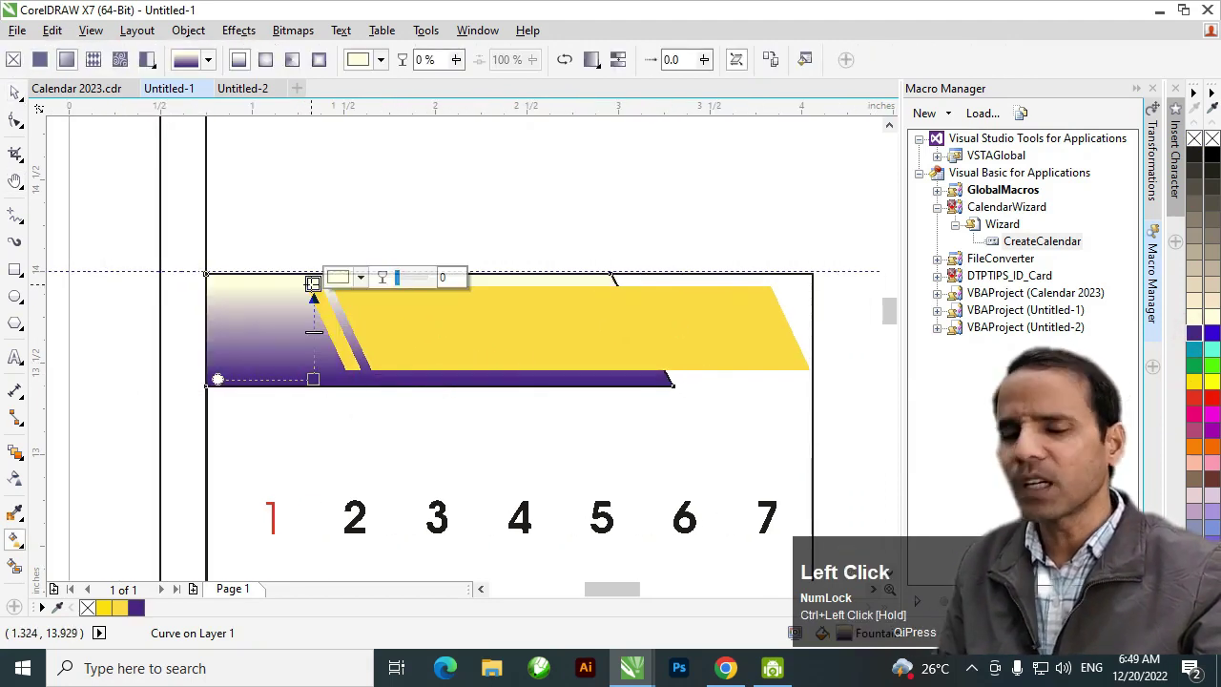
pyautogui.click(338, 278)
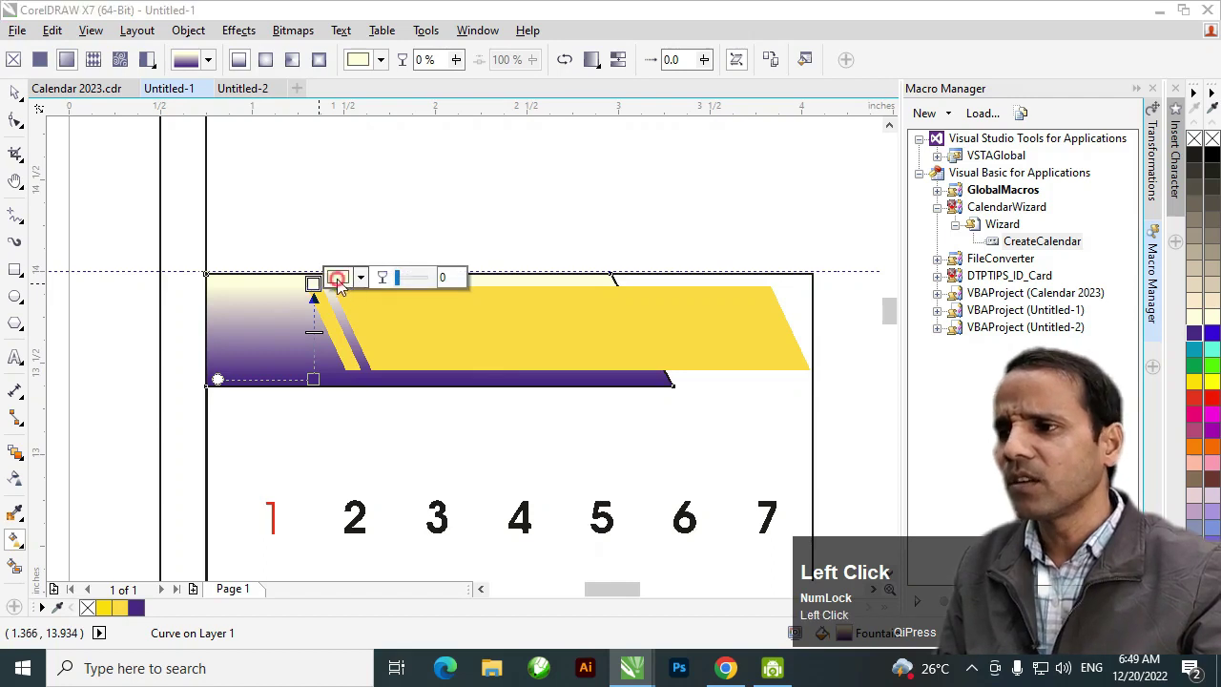
pyautogui.click(595, 405)
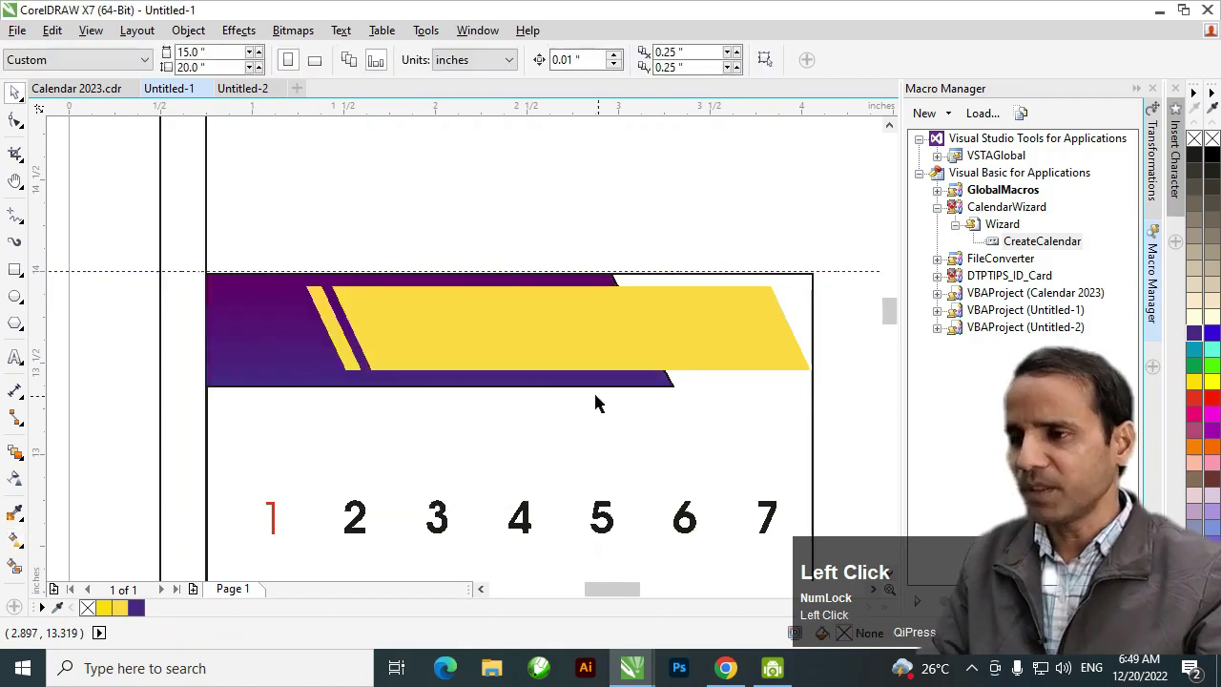
# Place the January title on the yellow parallelogram and enlarge it to about 24 pt
pyautogui.press('h')
pyautogui.rightClick(596, 404)
pyautogui.moveTo(570, 410); pyautogui.dragTo(478, 353)
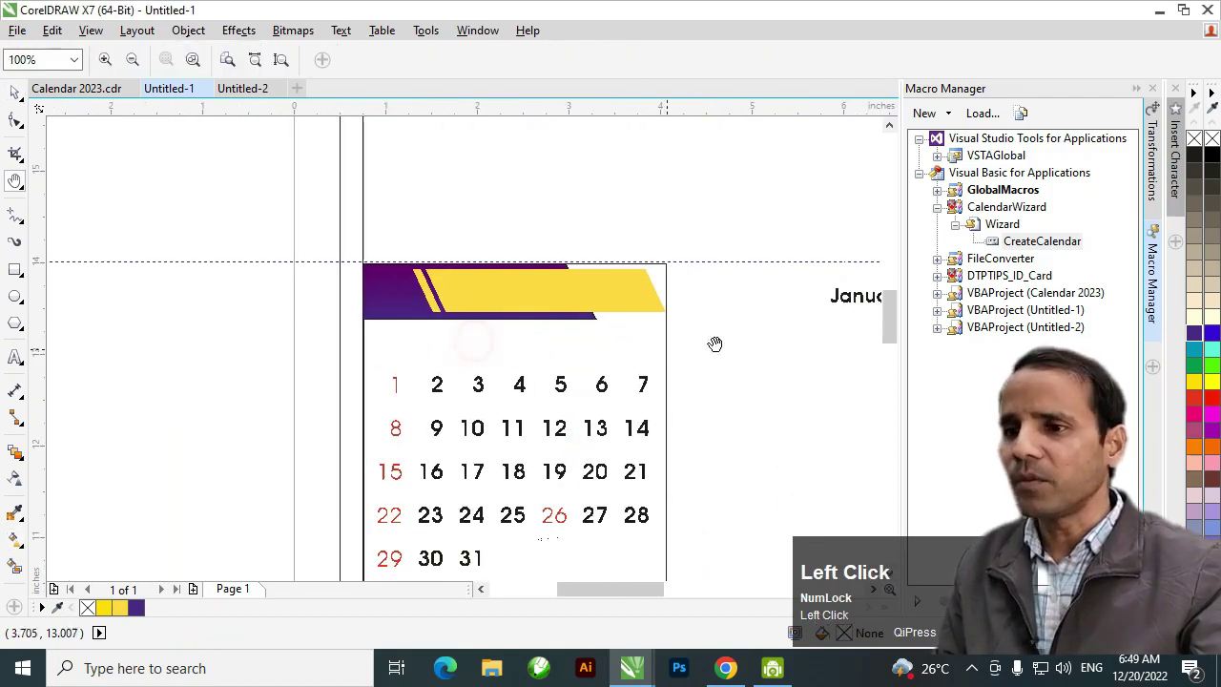
pyautogui.moveTo(710, 344); pyautogui.dragTo(591, 362)
pyautogui.press('space')
pyautogui.moveTo(760, 330); pyautogui.dragTo(468, 294)
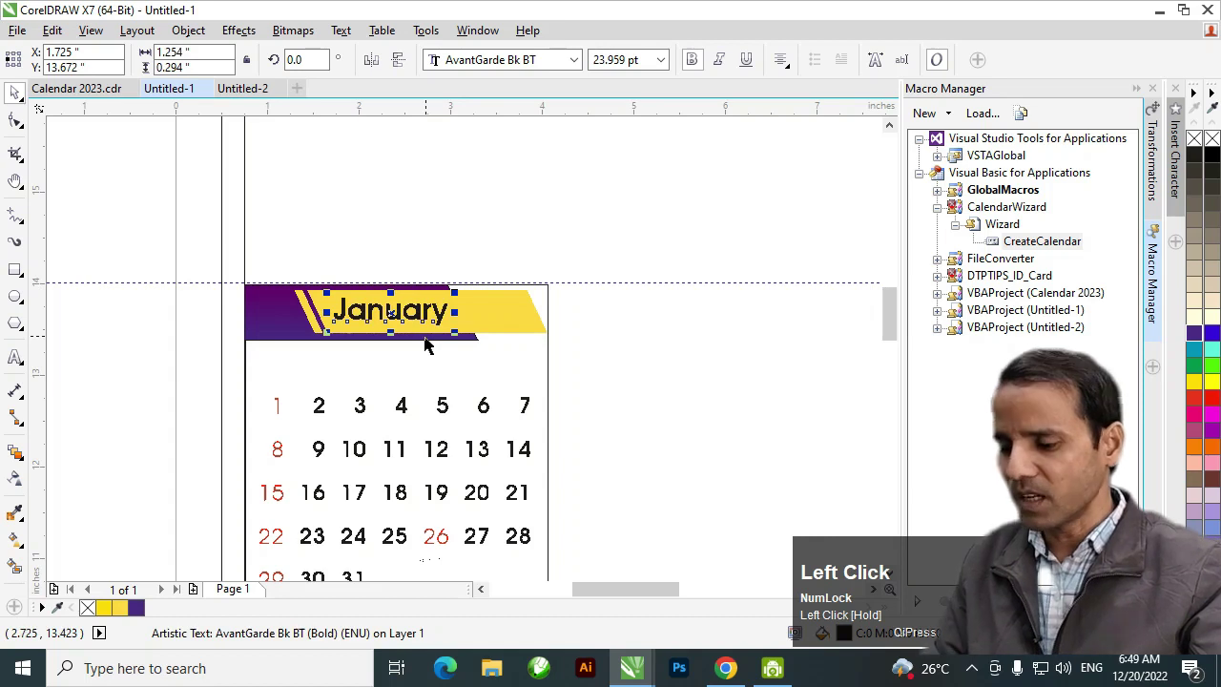
# Duplicate the January title onto the banner's purple part, change the copy to 01, and color it light cream
pyautogui.press('h')
pyautogui.click(354, 329)
pyautogui.press('space')
pyautogui.moveTo(681, 351); pyautogui.dragTo(520, 351)
pyautogui.rightClick(520, 351)
pyautogui.hotkey('ctrl', 'a')
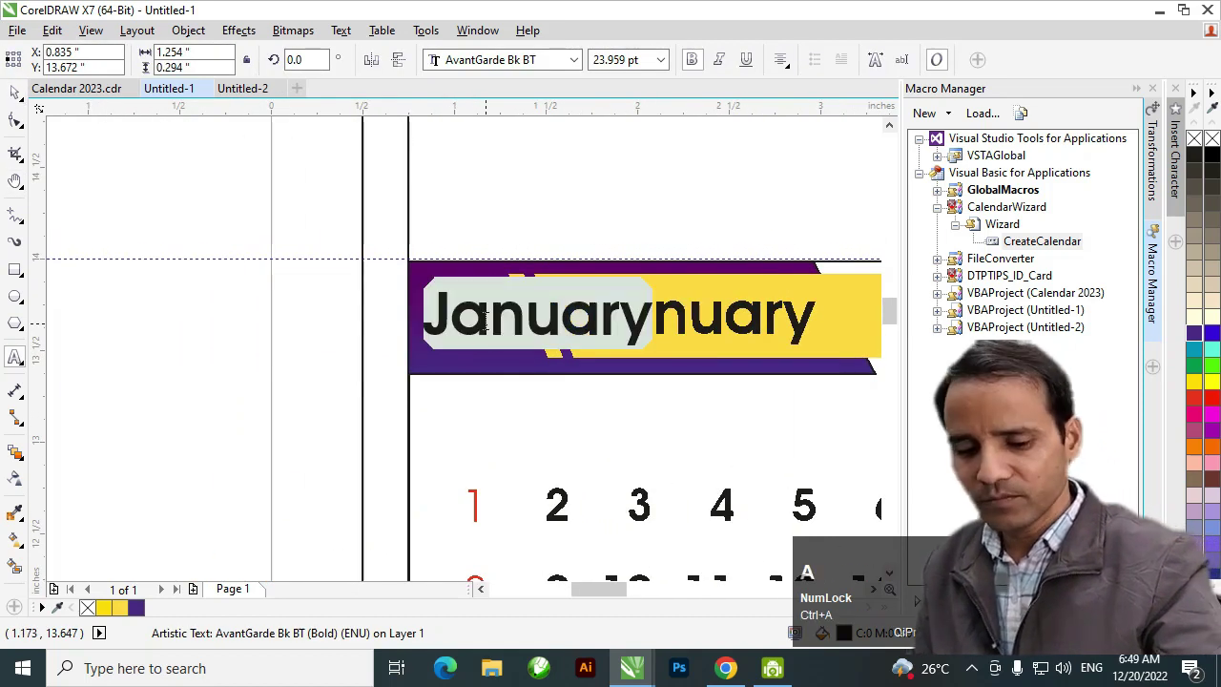
pyautogui.write('01')
pyautogui.hotkey('ctrl', 'space')
pyautogui.moveTo(532, 317); pyautogui.dragTo(462, 318)
pyautogui.click(1193, 315)
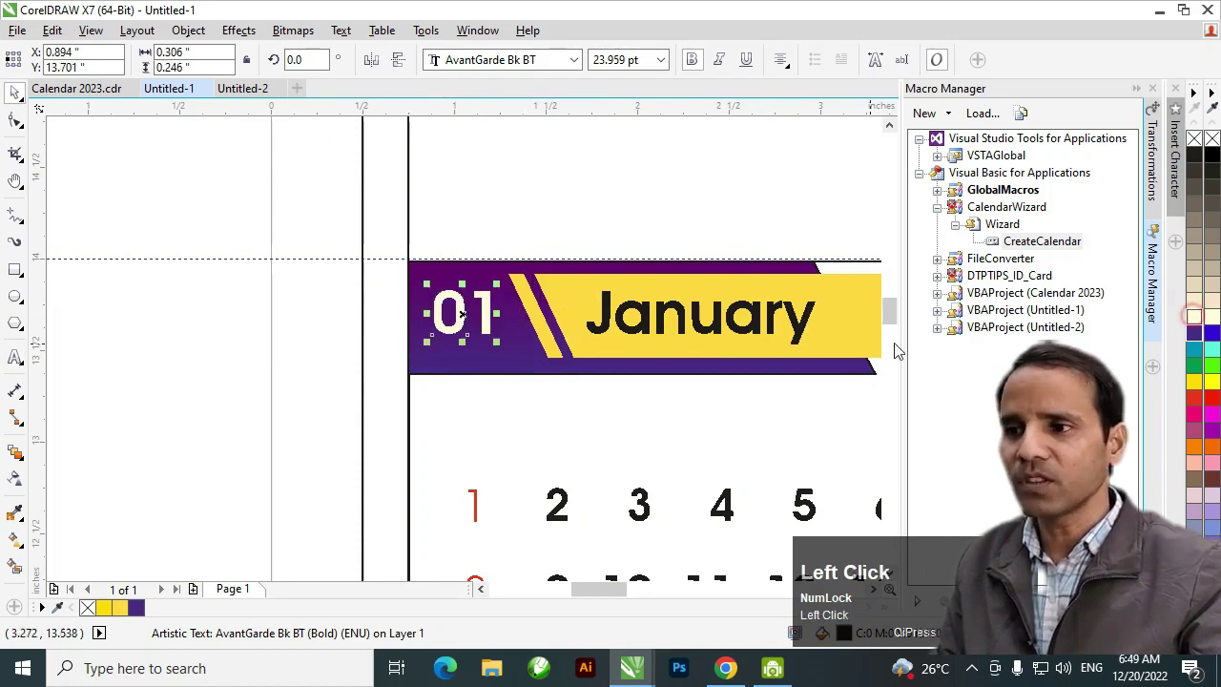
# Draw a rectangle about 3.31 × 0.41 inches across the cell between the banner and the dates
pyautogui.press('z')
pyautogui.rightClick(637, 401)
pyautogui.moveTo(637, 400); pyautogui.dragTo(433, 400)
pyautogui.press('space')
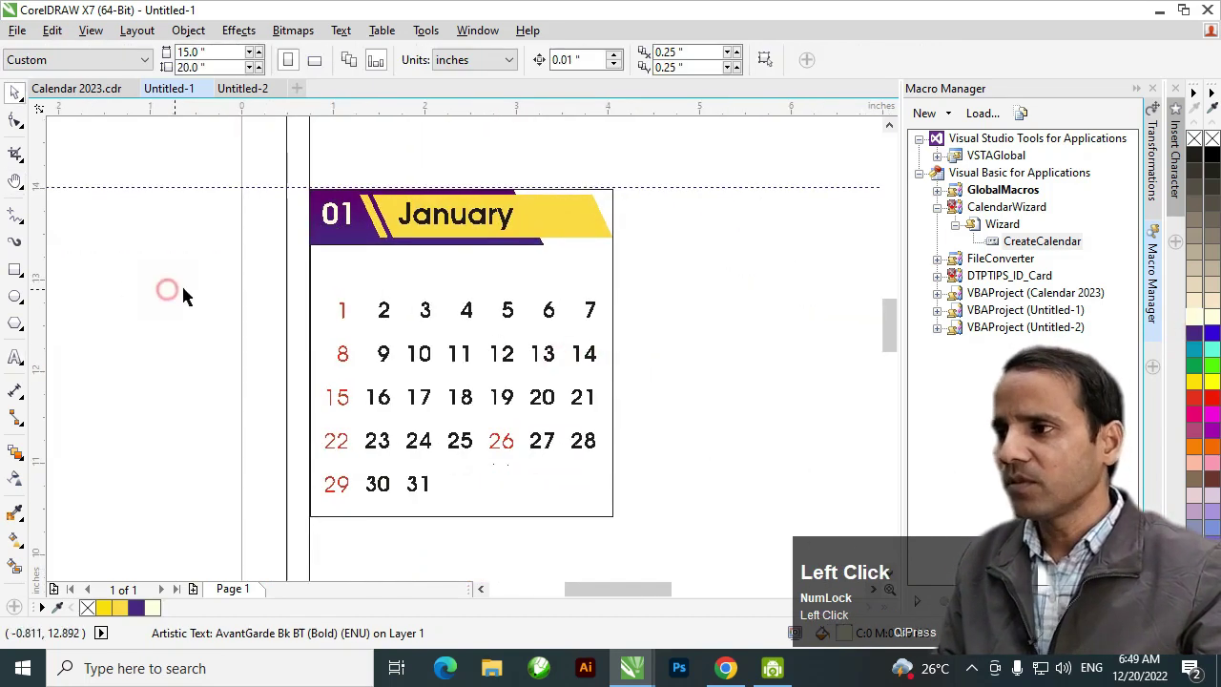
pyautogui.click(15, 272)
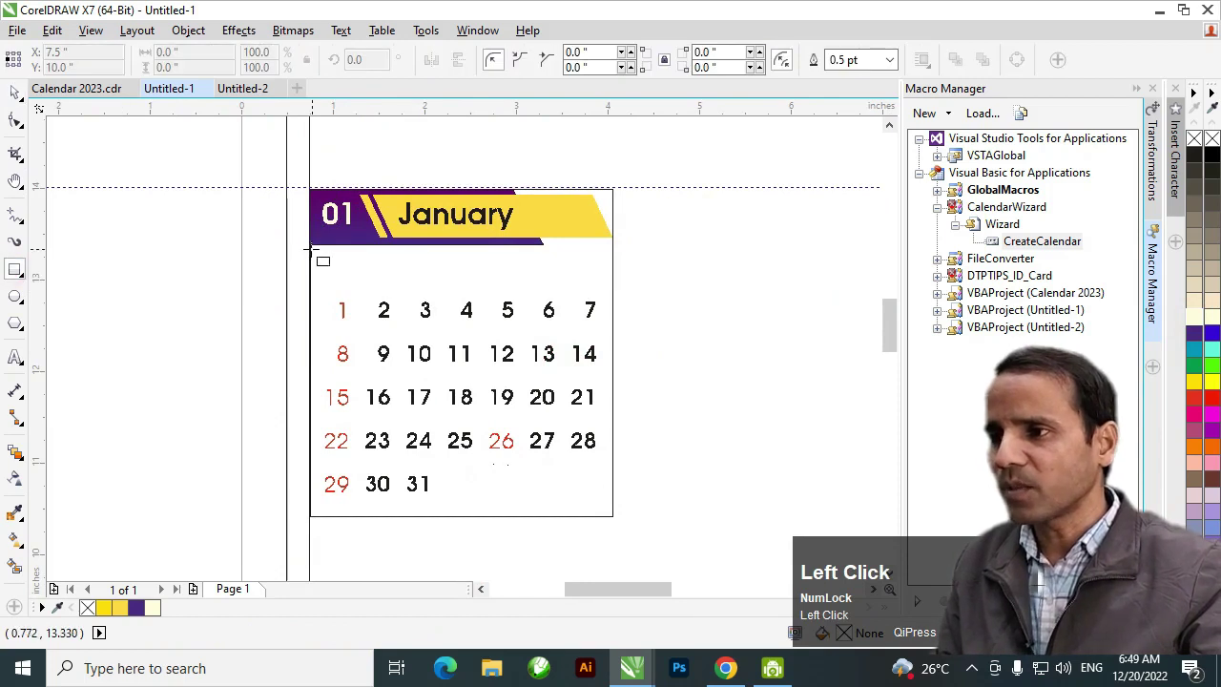
pyautogui.moveTo(311, 249); pyautogui.dragTo(613, 286)
# Set the new rectangle's width to 3.313/7 inches and narrow it slightly to about 0.44 inches
pyautogui.press('h')
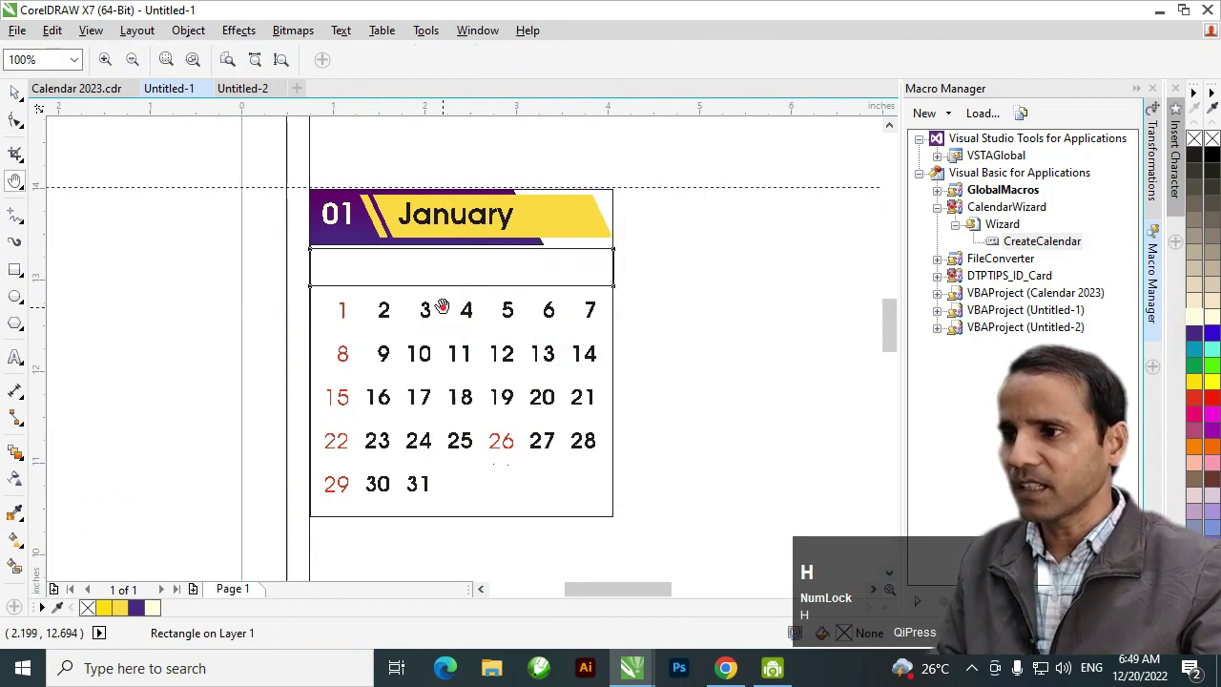
pyautogui.click(458, 305)
pyautogui.press('space')
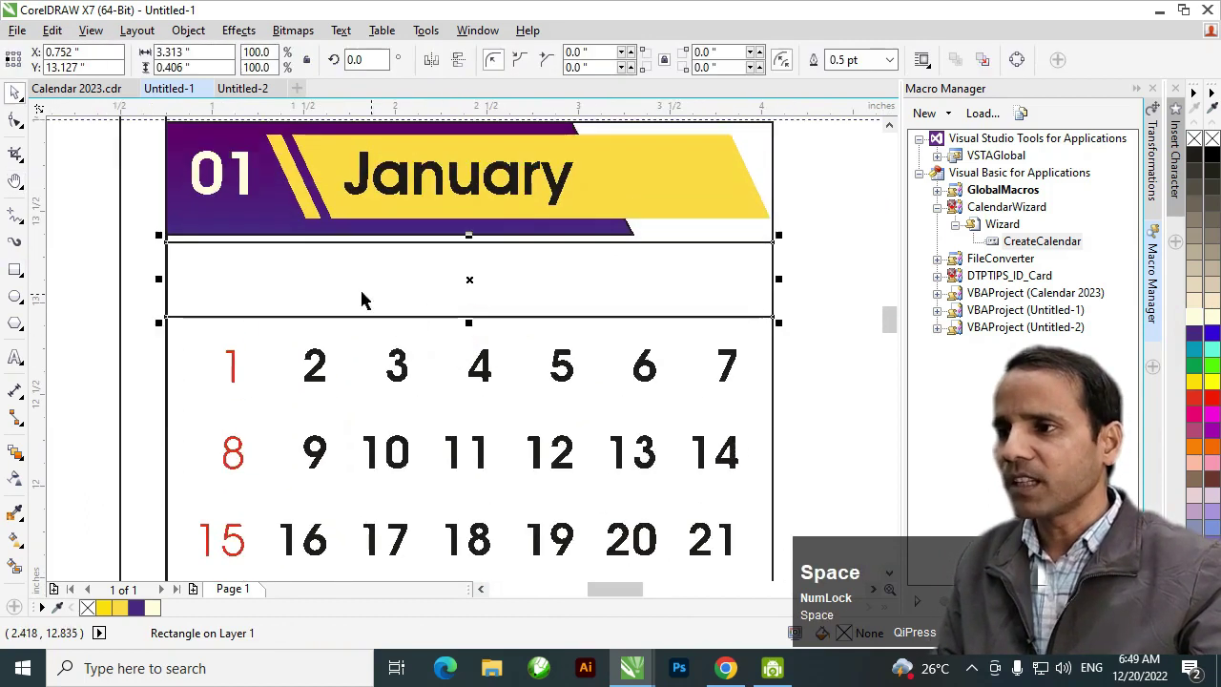
pyautogui.click(203, 55)
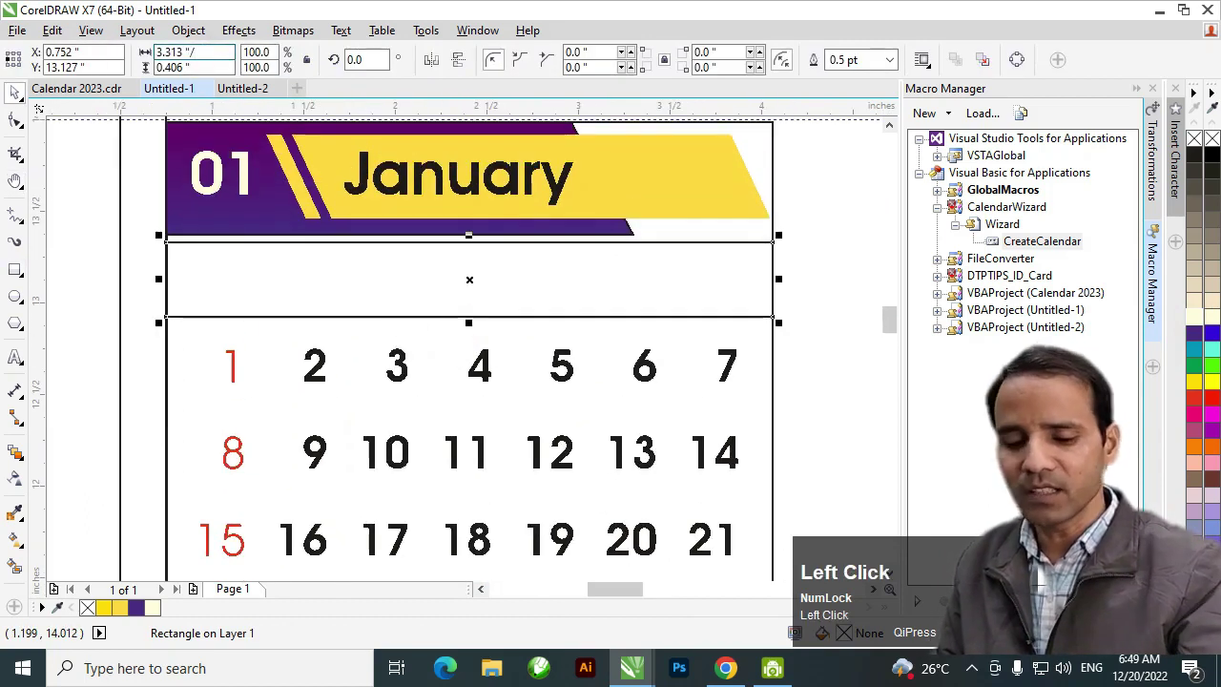
pyautogui.write('/7')
pyautogui.press('Return')
pyautogui.click(260, 279)
pyautogui.moveTo(254, 278); pyautogui.dragTo(252, 279)
# Duplicate the narrow rectangle sideways at equal spacing to form a row of seven boxes across the cell
pyautogui.keyDown('ctrl'); pyautogui.click(216, 282); pyautogui.keyUp('ctrl')
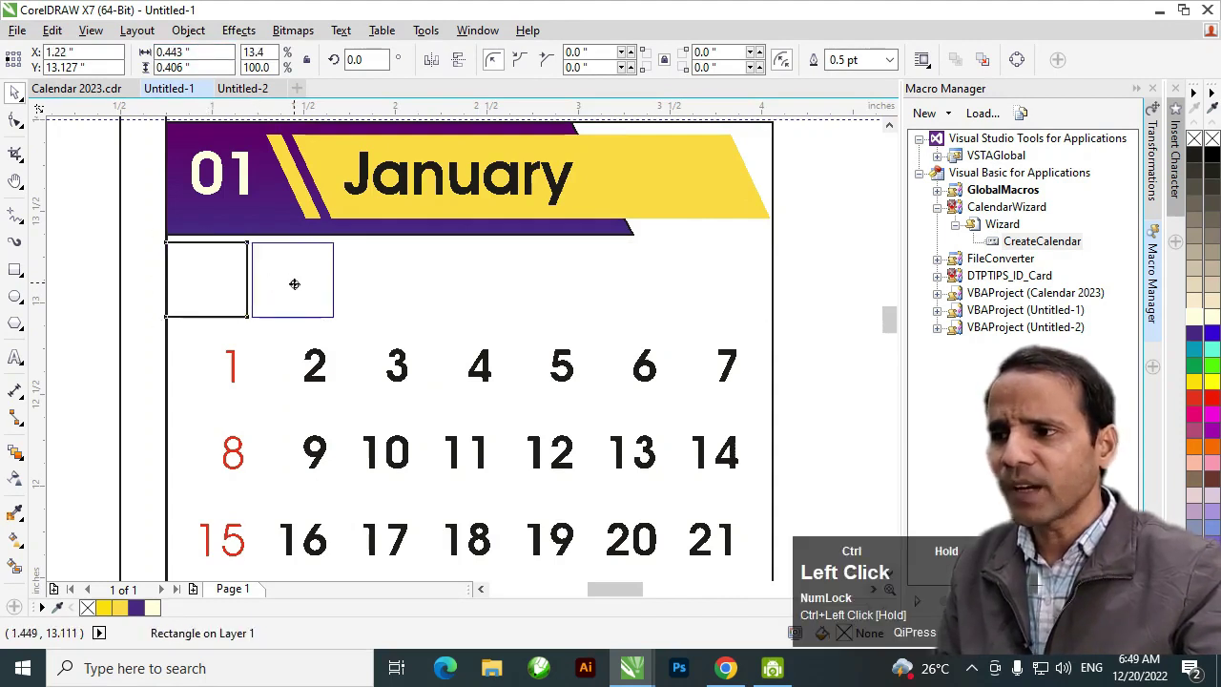
pyautogui.keyDown('ctrl'); pyautogui.rightClick(294, 283); pyautogui.keyUp('ctrl')
pyautogui.moveTo(293, 283); pyautogui.dragTo(295, 283)
pyautogui.hotkey('ctrl', 'r')
pyautogui.hotkey('ctrl', 'r')
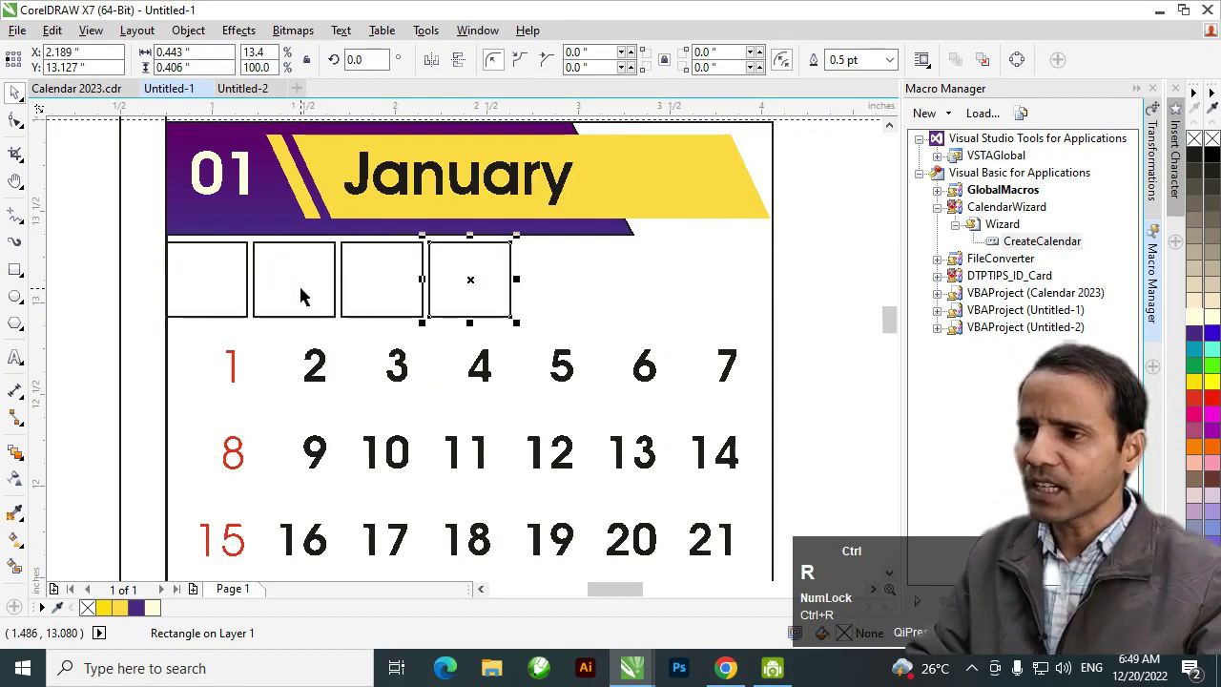
pyautogui.hotkey('ctrl', 'r')
pyautogui.hotkey('ctrl', 'r')
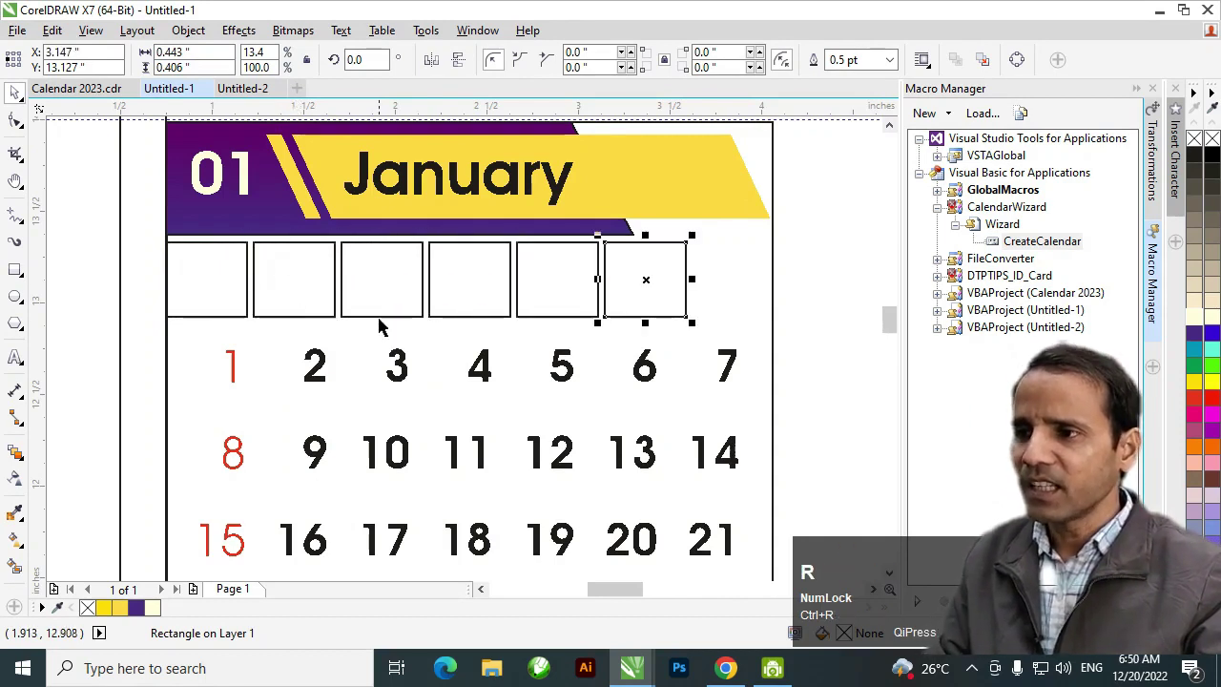
pyautogui.hotkey('ctrl', 'r')
# Fill the seven weekday boxes with teal, make the first one red, and remove their outlines
pyautogui.click(134, 244)
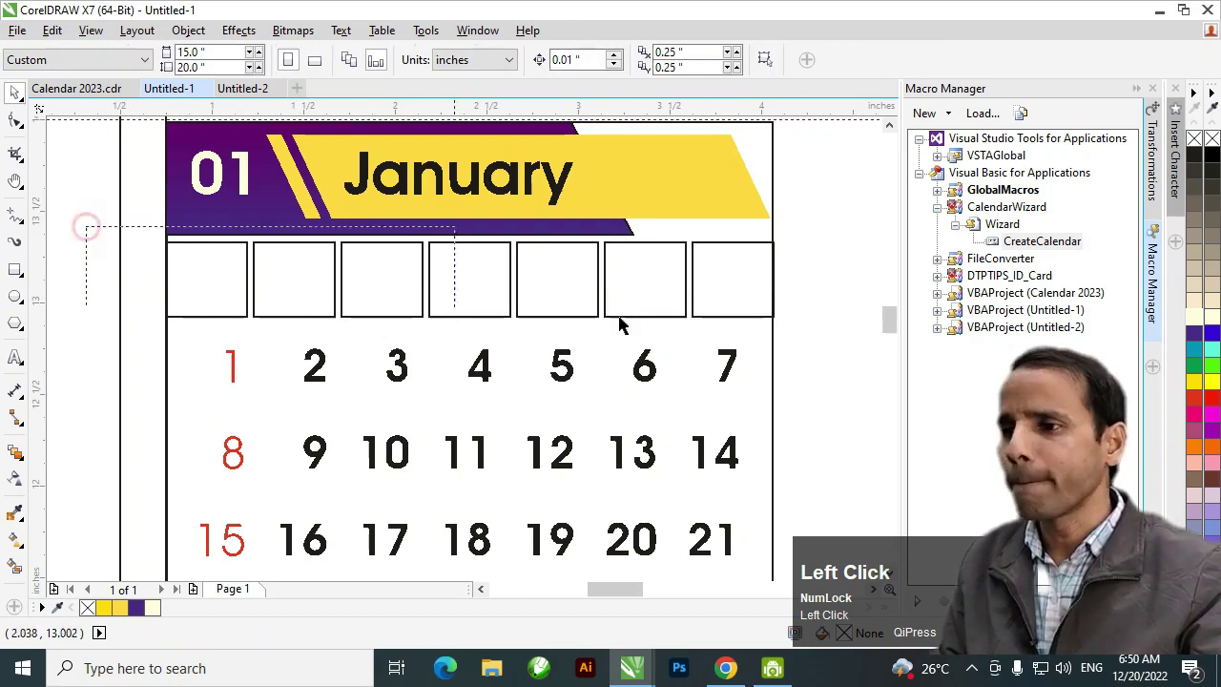
pyautogui.moveTo(134, 244); pyautogui.dragTo(818, 345)
pyautogui.click(1197, 354)
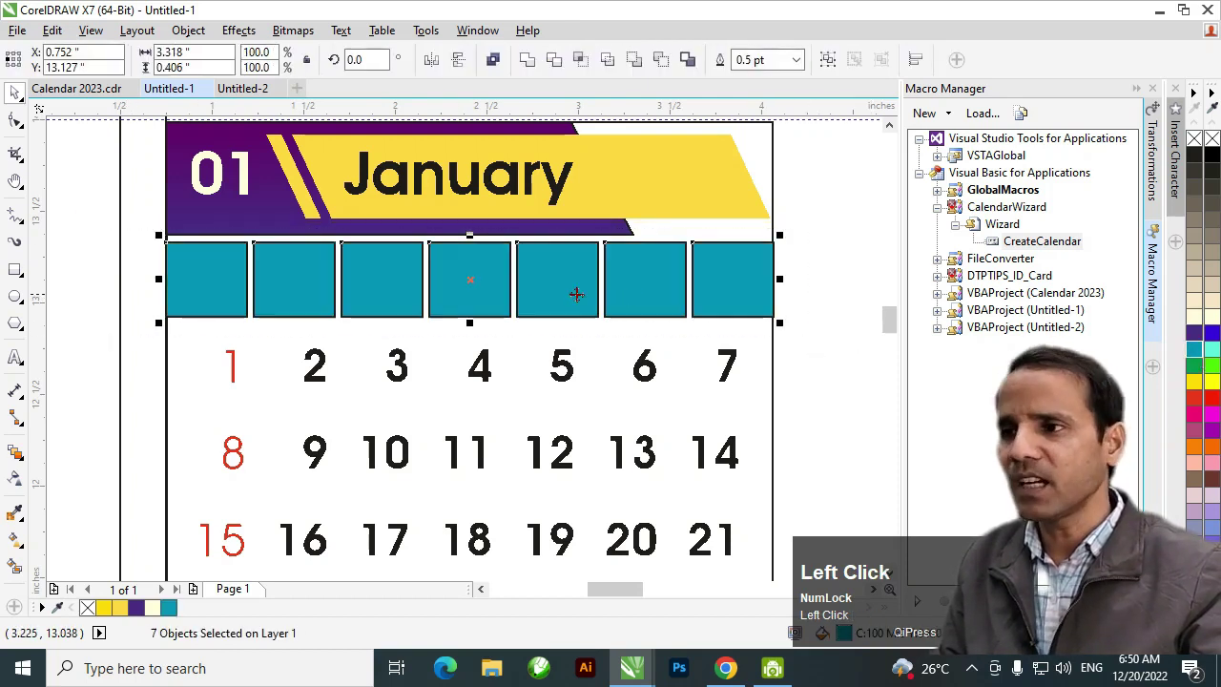
pyautogui.press('space')
pyautogui.moveTo(131, 219); pyautogui.dragTo(655, 309)
pyautogui.moveTo(800, 324); pyautogui.dragTo(801, 321)
pyautogui.press('h')
pyautogui.moveTo(479, 365)
pyautogui.mouseDown()
pyautogui.moveTo(449, 379)
pyautogui.moveTo(470, 343)
pyautogui.mouseUp()
pyautogui.click(470, 344)
pyautogui.press('space')
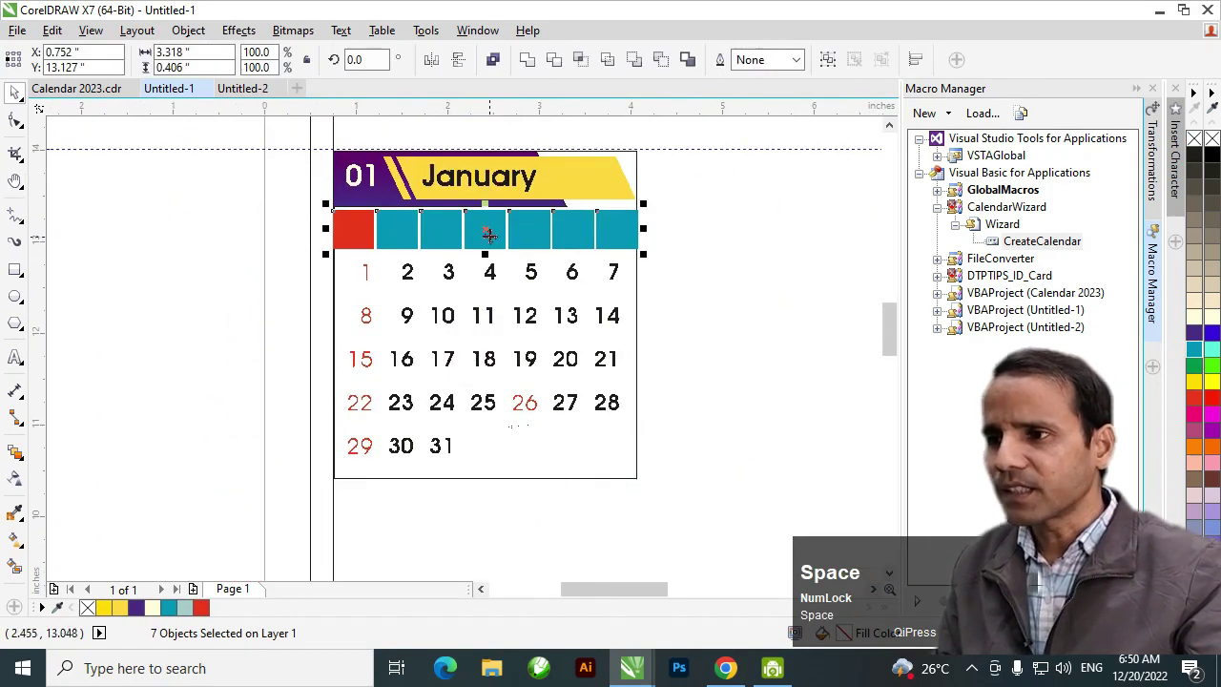
# Move the January date numbers out of the cell to the empty area on its left
pyautogui.click(268, 256)
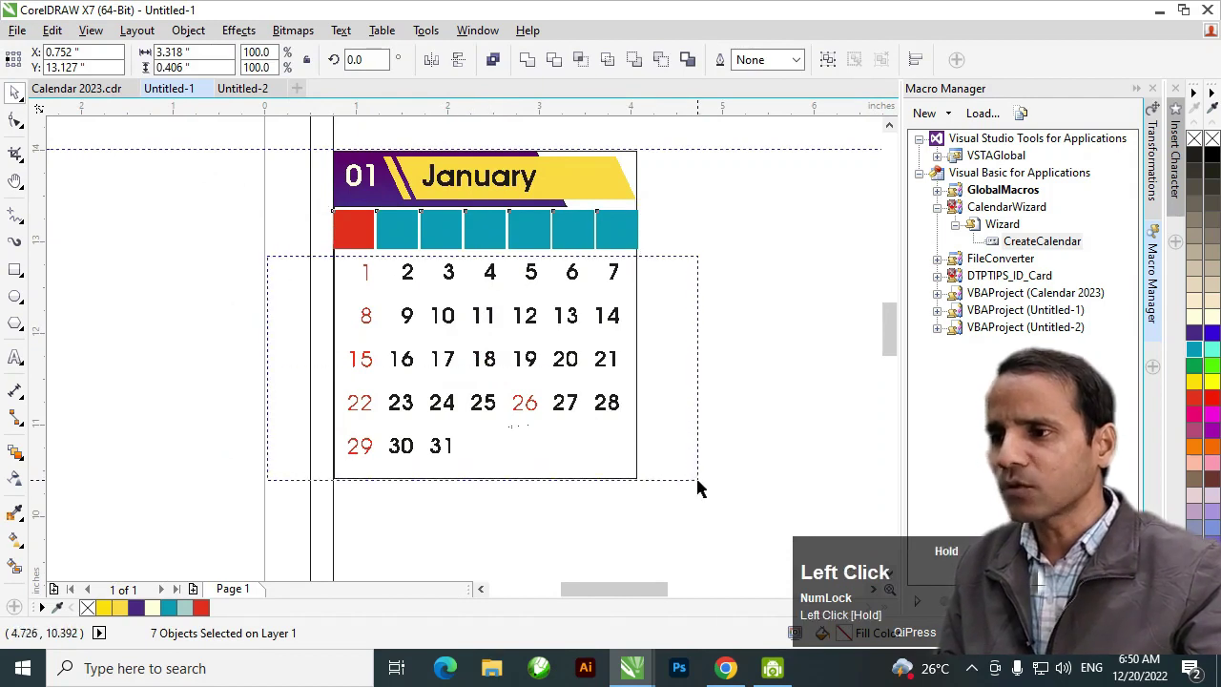
pyautogui.moveTo(698, 488); pyautogui.dragTo(697, 488)
pyautogui.moveTo(474, 317); pyautogui.dragTo(63, 345)
# Duplicate the row of seven boxes downward at equal spacing to make six rows filling the cell
pyautogui.moveTo(257, 191); pyautogui.dragTo(684, 280)
pyautogui.moveTo(537, 232); pyautogui.dragTo(537, 283)
pyautogui.rightClick(537, 276)
pyautogui.hotkey('ctrl', 'r')
pyautogui.hotkey('ctrl', 'r')
pyautogui.hotkey('ctrl', 'r')
pyautogui.hotkey('ctrl', 'r')
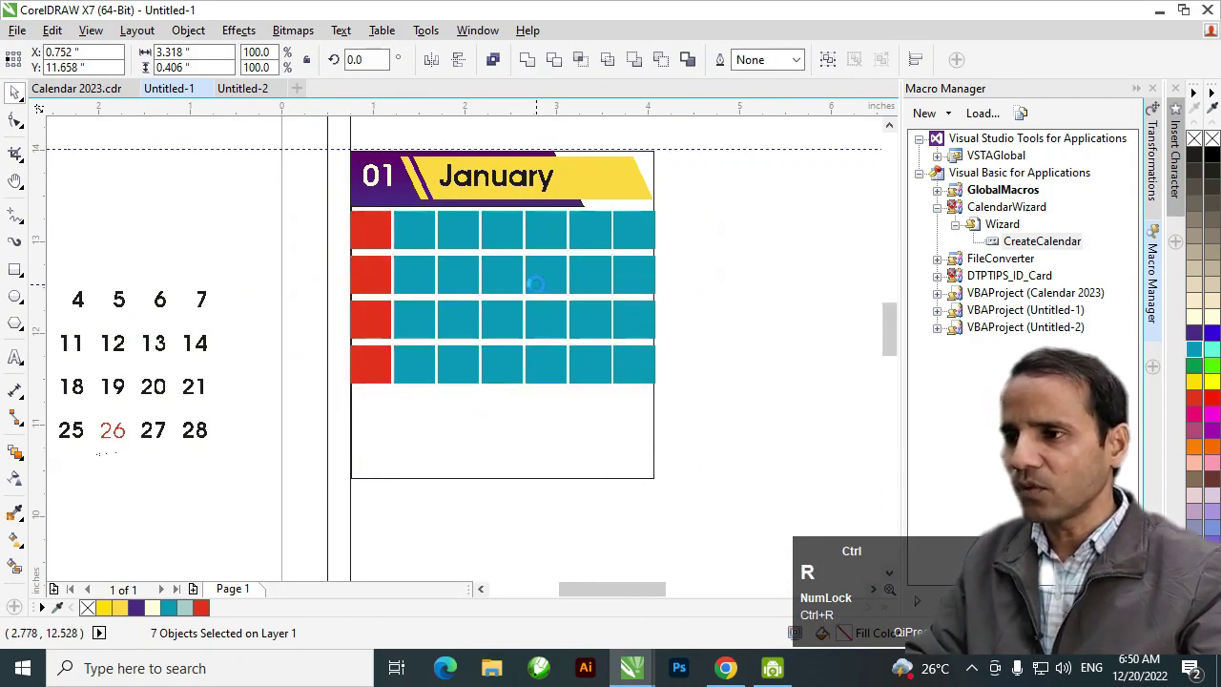
# Select the lowest row of boxes and nudge it slightly upward, away from the cell's lower edge
pyautogui.click(299, 276)
pyautogui.click(510, 356)
pyautogui.press('space')
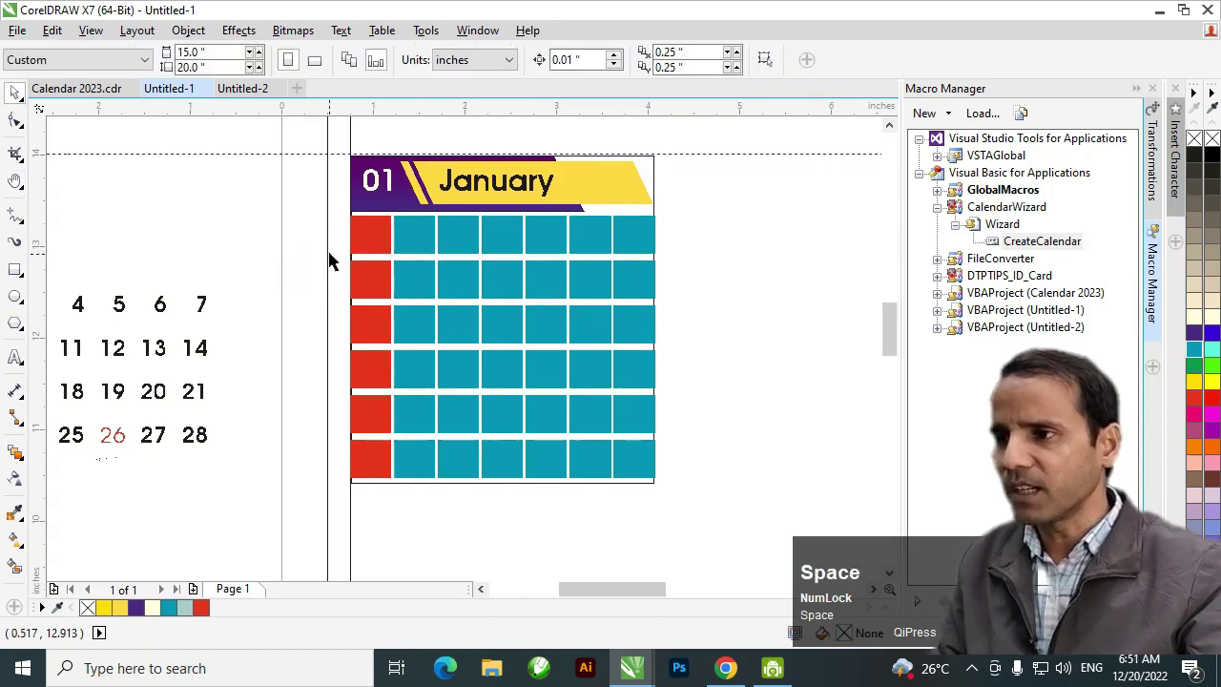
pyautogui.click(521, 403)
pyautogui.hotkey('ctrl', 'z')
pyautogui.click(301, 260)
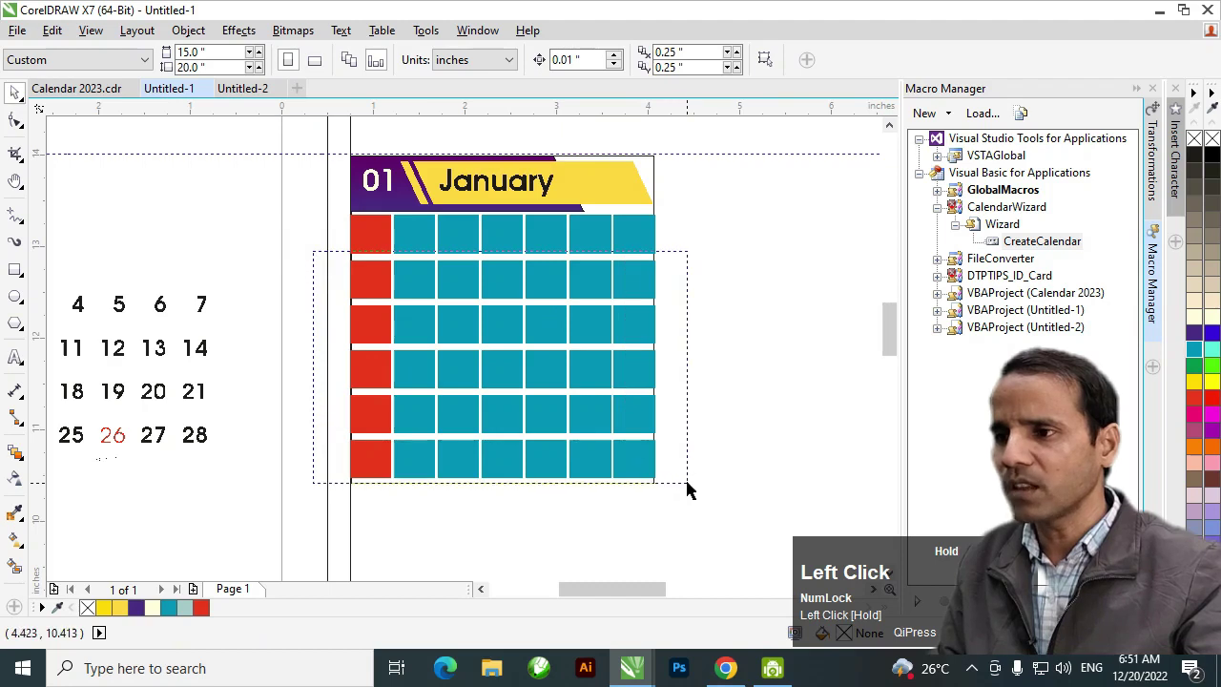
pyautogui.moveTo(311, 437); pyautogui.dragTo(603, 439)
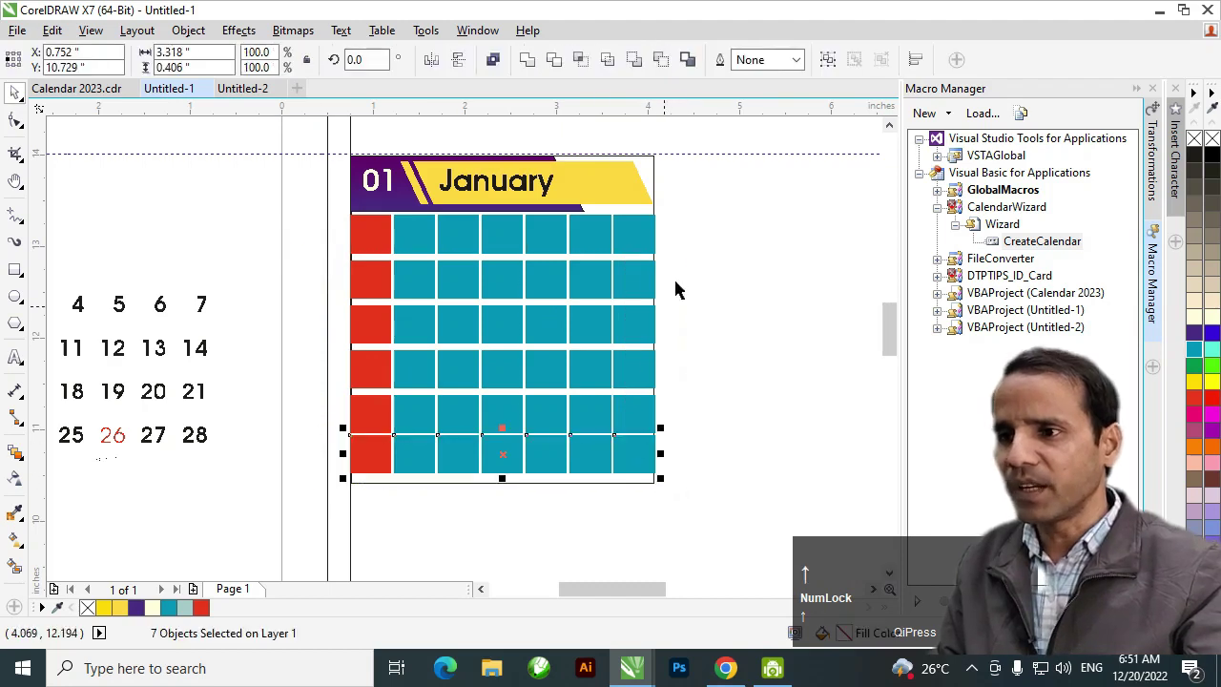
# Select all 42 boxes and narrow the grid to about 3.19 inches, leaving a margin on its right
pyautogui.click(684, 252)
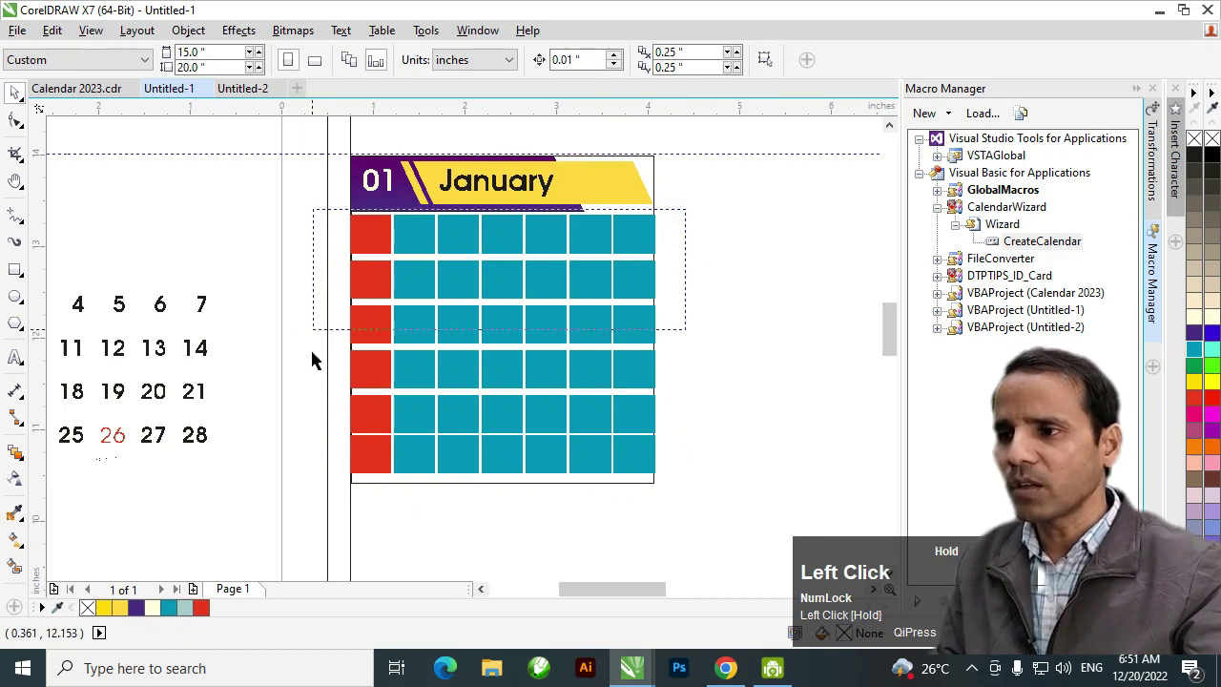
pyautogui.moveTo(320, 487); pyautogui.dragTo(321, 486)
pyautogui.press('space')
# Convert the yellow parallelogram to curves and shorten its right end so the shape is about 2.5 inches wide
pyautogui.scroll(2, 344, 300)
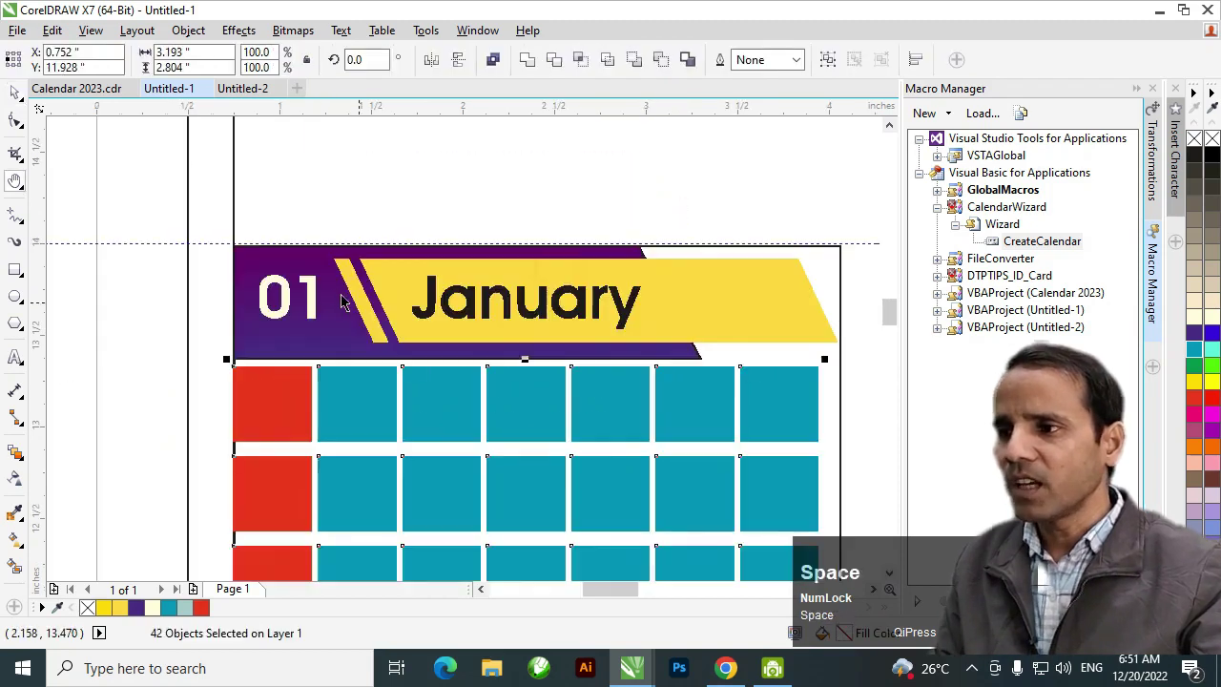
pyautogui.click(480, 327)
pyautogui.click(827, 331)
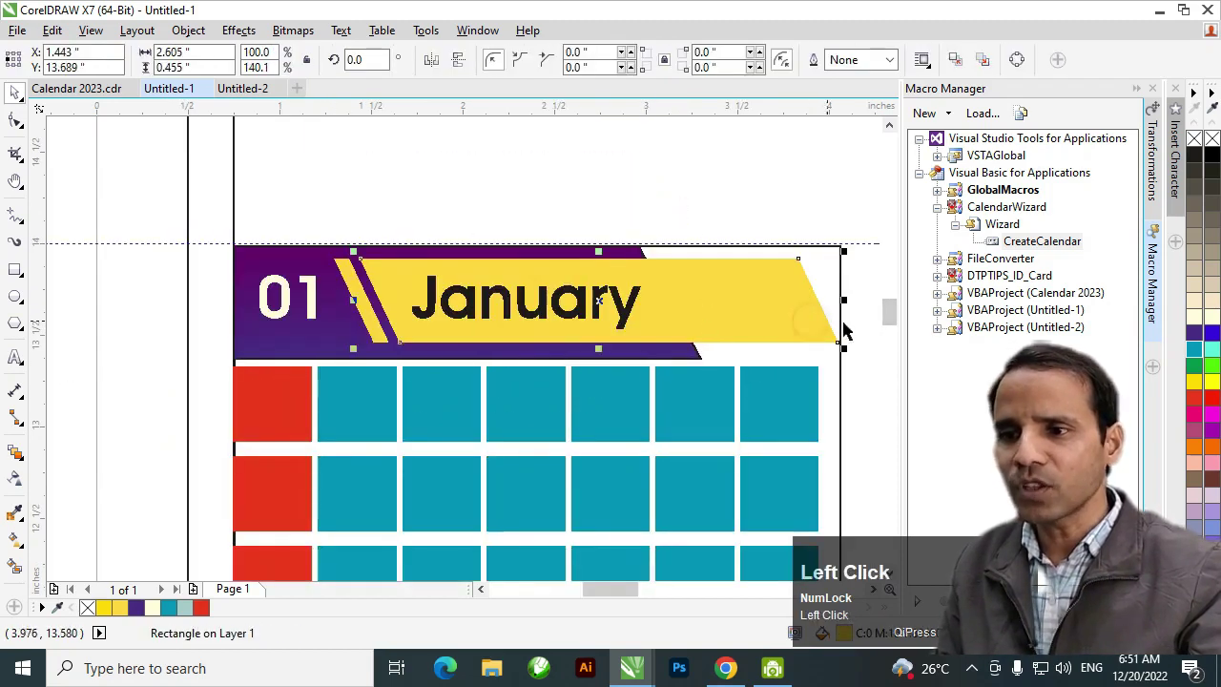
pyautogui.click(16, 120)
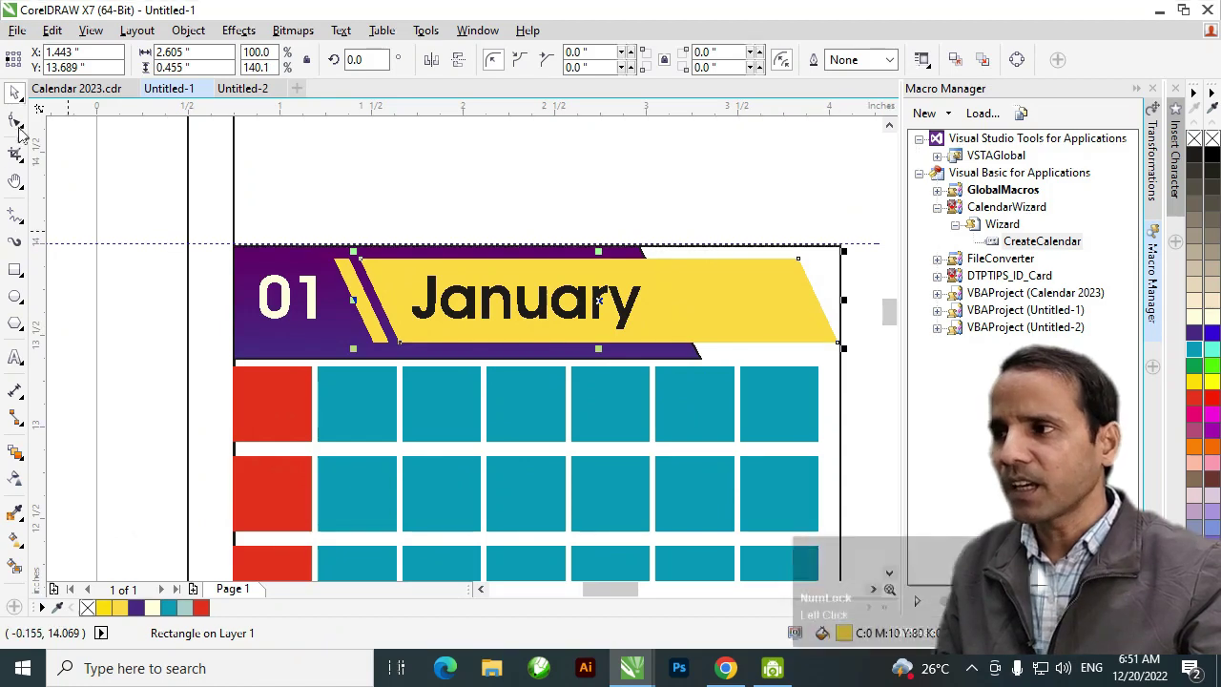
pyautogui.hotkey('ctrl', 'q')
# Distribute the six rows of boxes evenly in the vertical direction
pyautogui.press('h')
pyautogui.rightClick(540, 430)
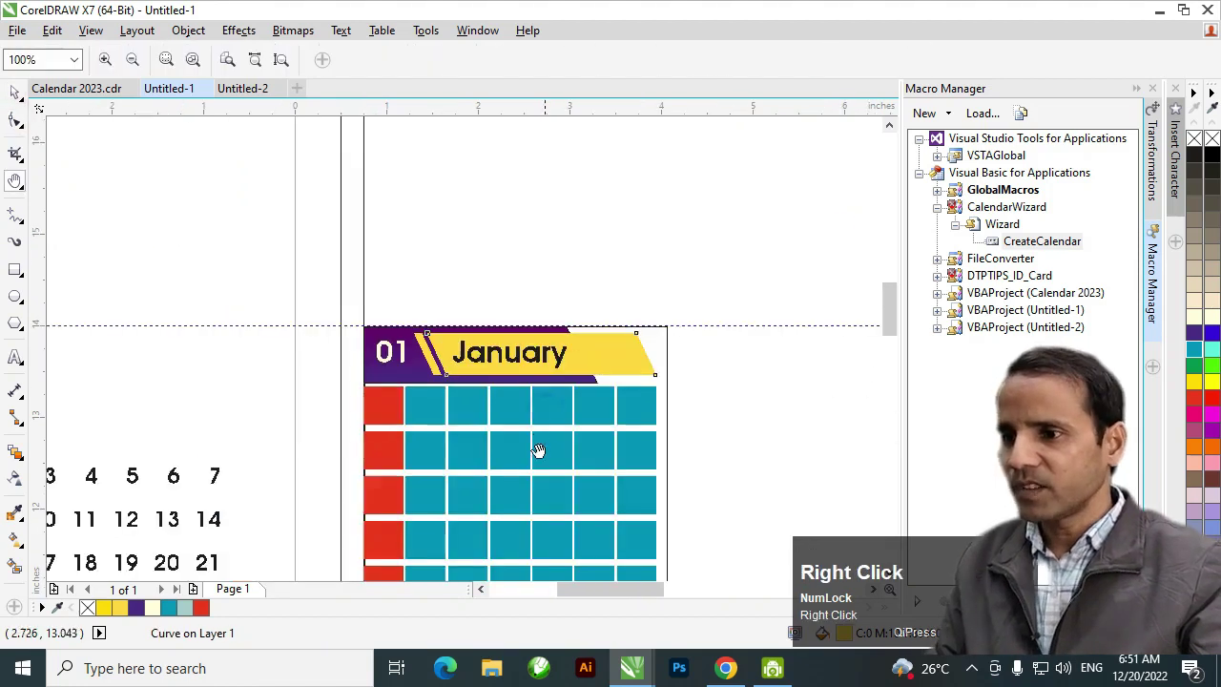
pyautogui.moveTo(540, 431); pyautogui.dragTo(524, 280)
pyautogui.moveTo(558, 336); pyautogui.dragTo(633, 317)
pyautogui.press('space')
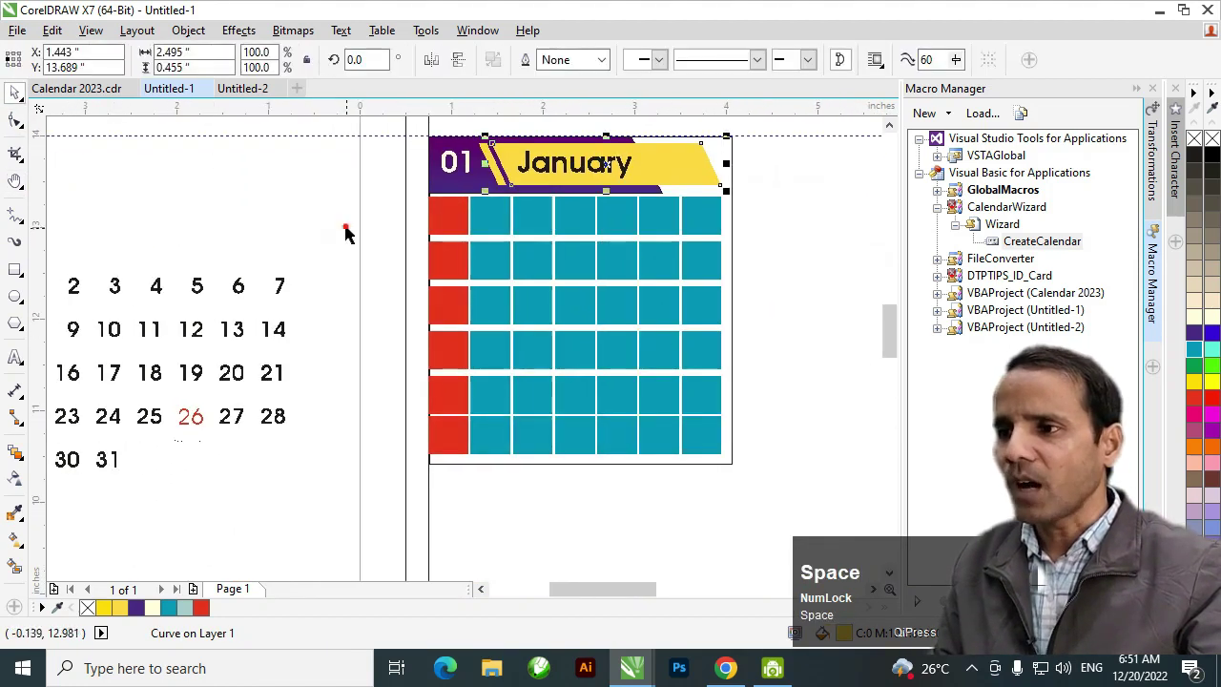
pyautogui.click(398, 204)
pyautogui.moveTo(470, 427); pyautogui.dragTo(482, 480)
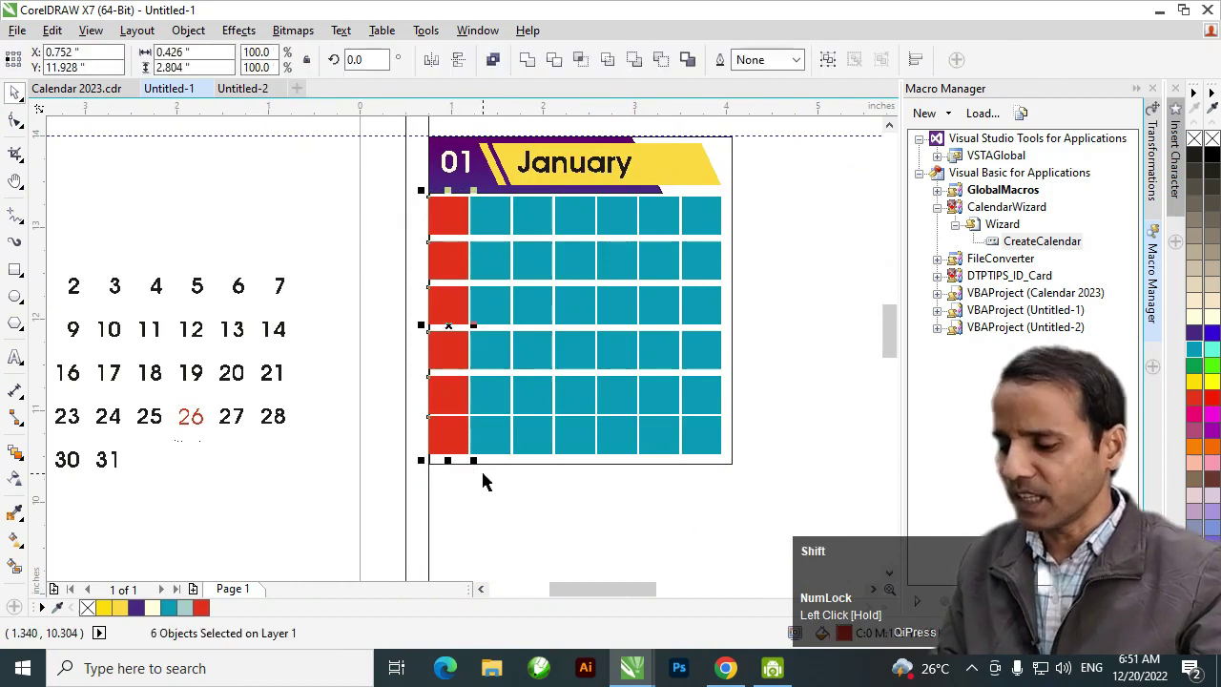
pyautogui.hotkey('shift', 'e')
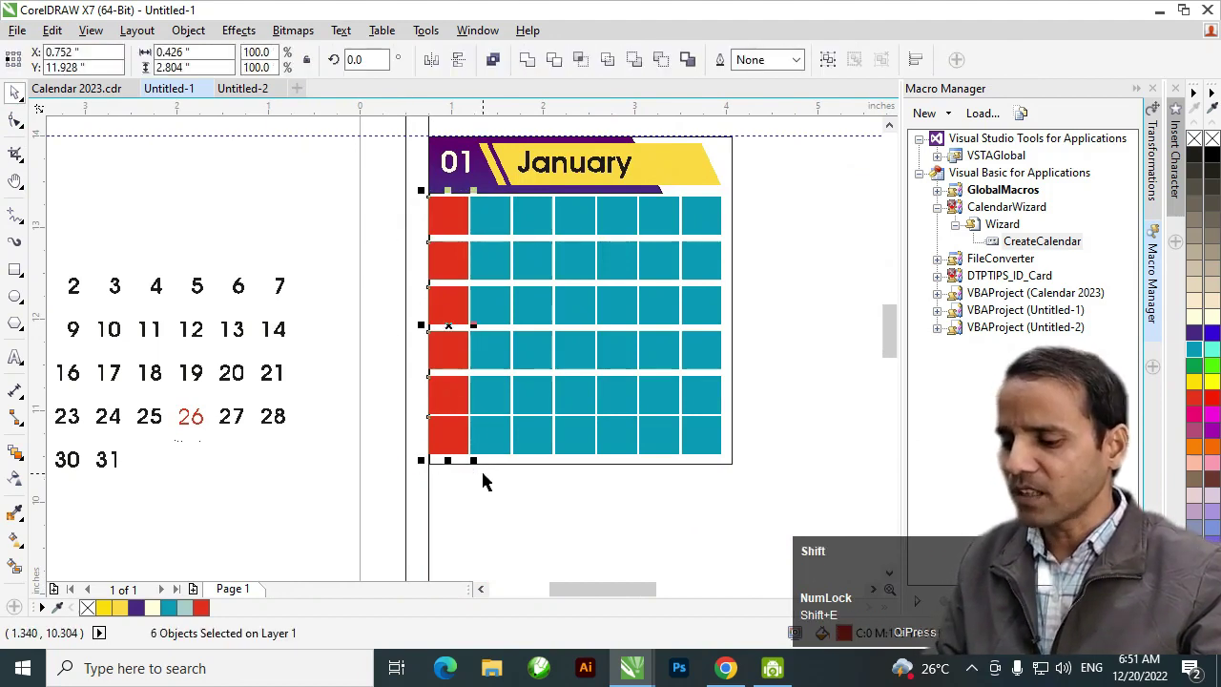
pyautogui.hotkey('shift', 'c')
# Select the lower five rows of boxes and choose a rectangular fountain fill for them
pyautogui.moveTo(515, 485); pyautogui.dragTo(464, 365)
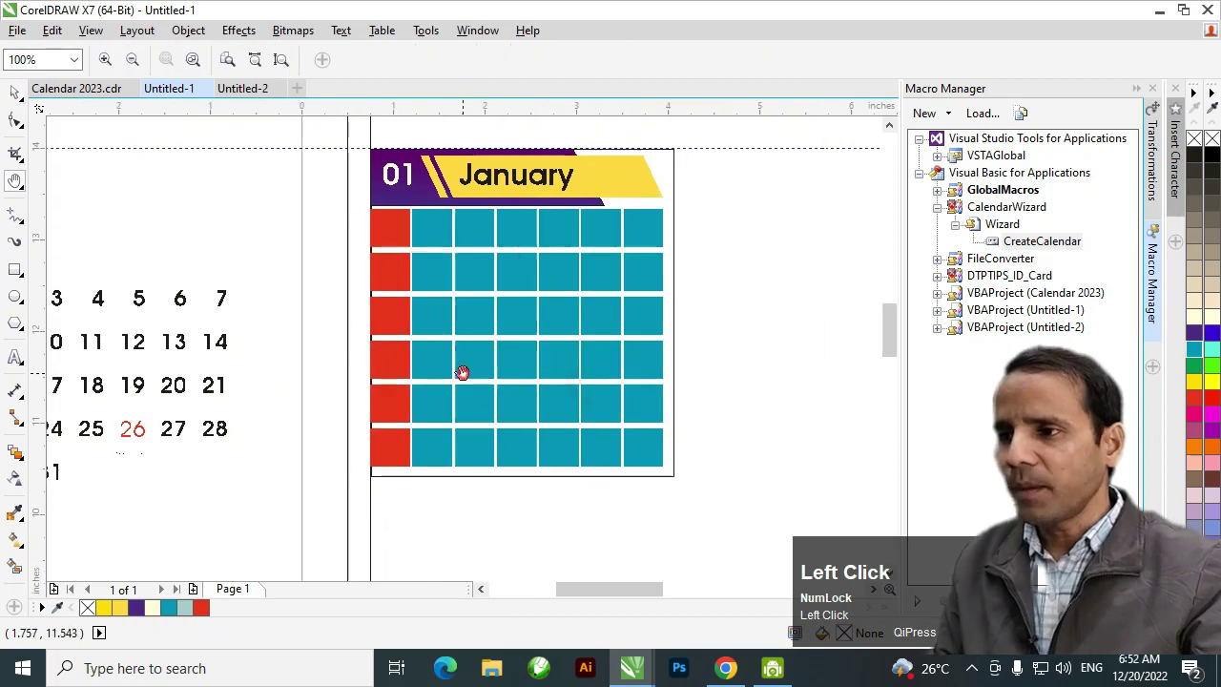
pyautogui.press('space')
pyautogui.moveTo(328, 253); pyautogui.dragTo(683, 481)
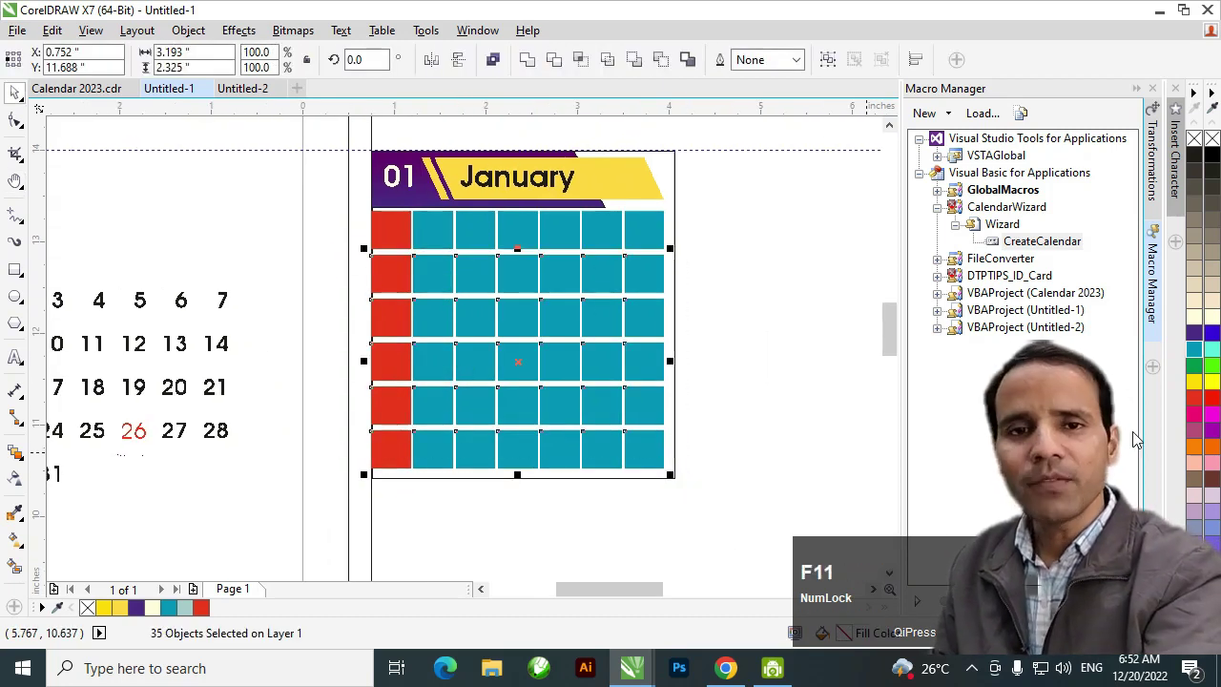
pyautogui.press('F11')
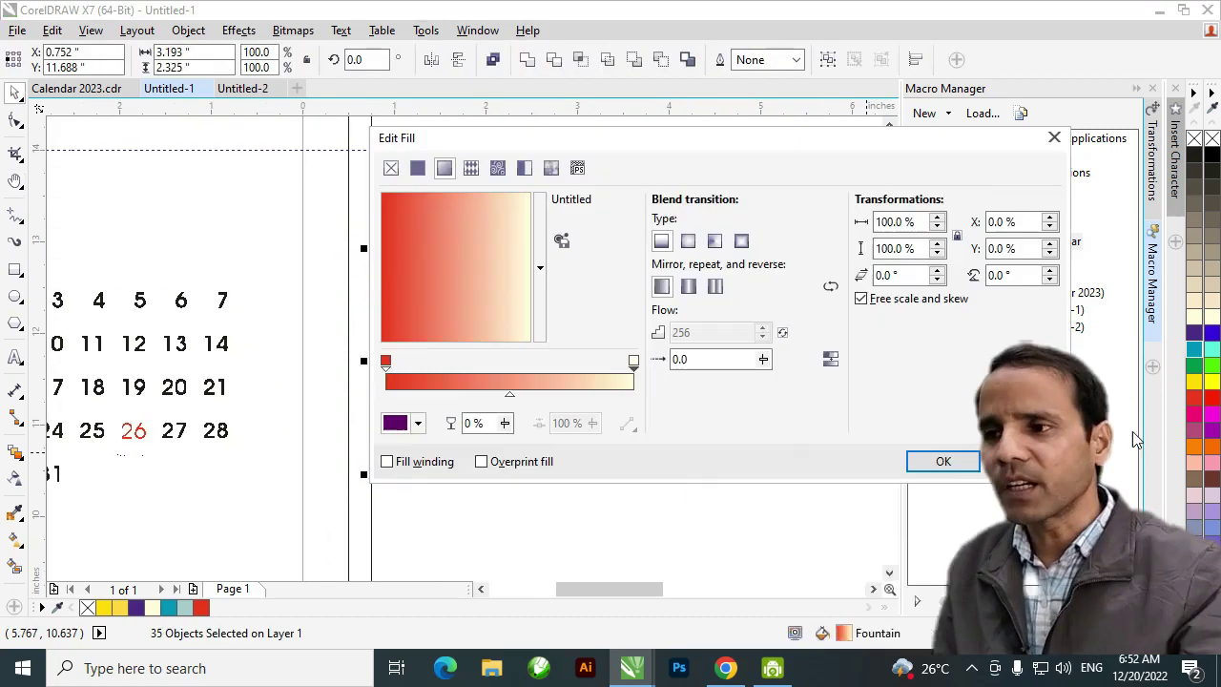
pyautogui.click(741, 240)
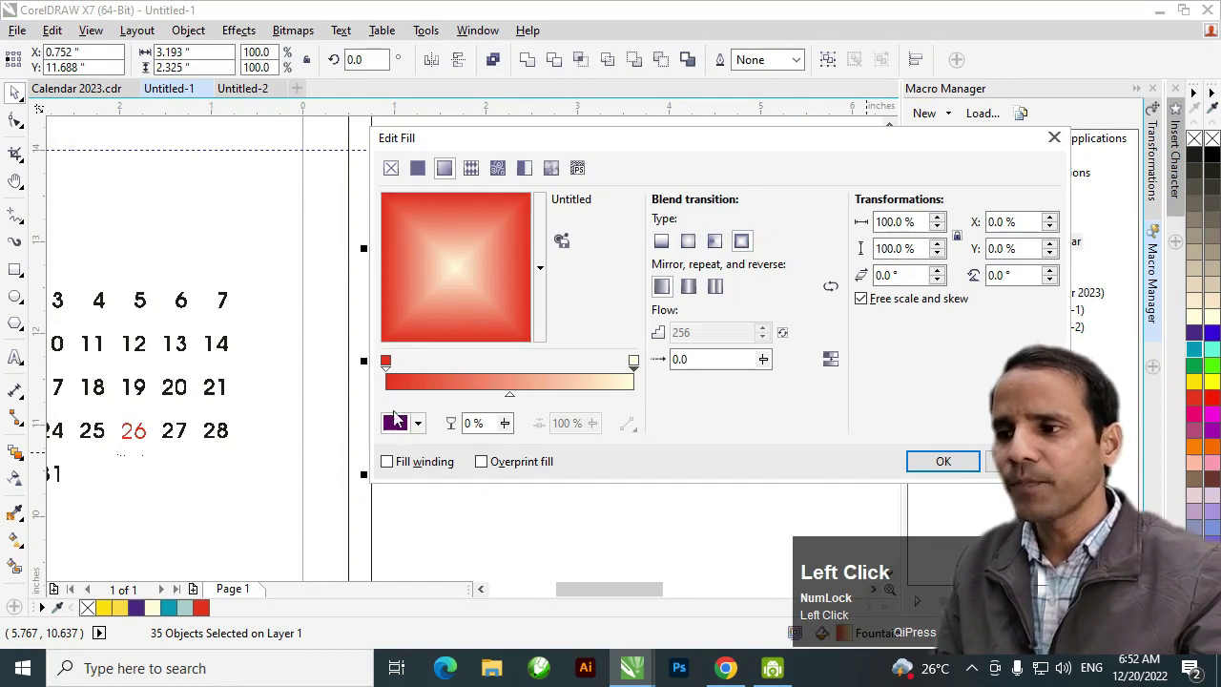
# Set the gradient's outer color to a pale yellow of CMYK 0, 5, 20, 0
pyautogui.click(395, 422)
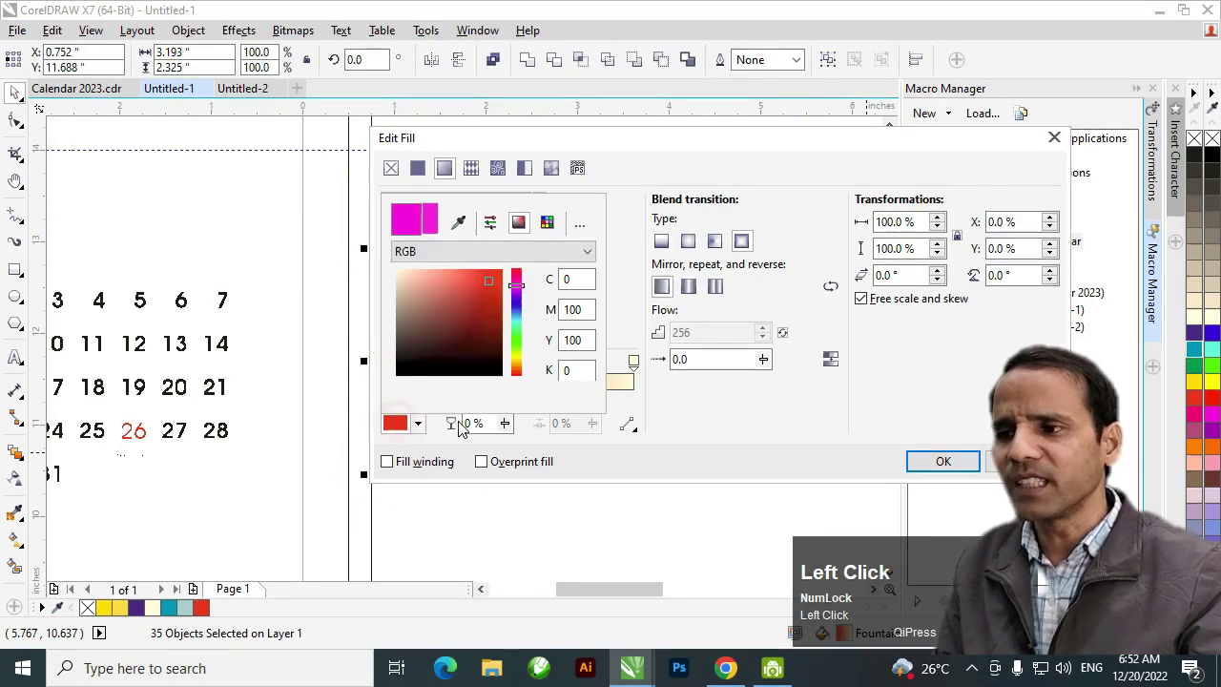
pyautogui.click(450, 278)
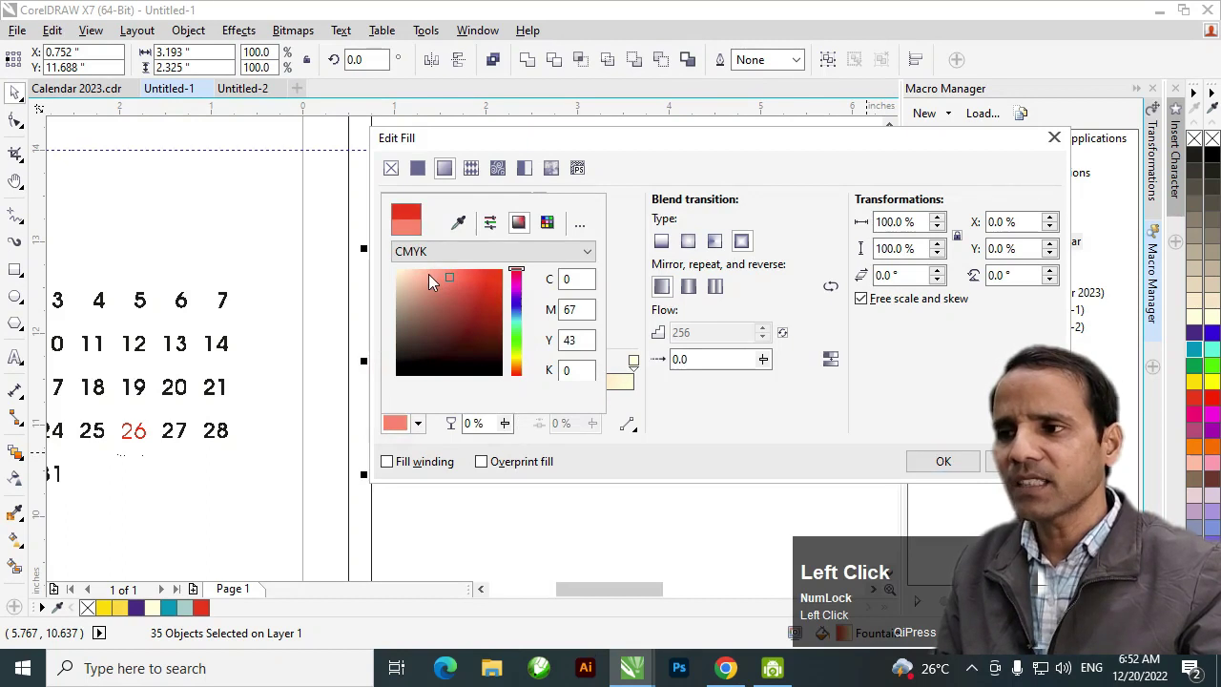
pyautogui.moveTo(578, 310); pyautogui.dragTo(555, 325)
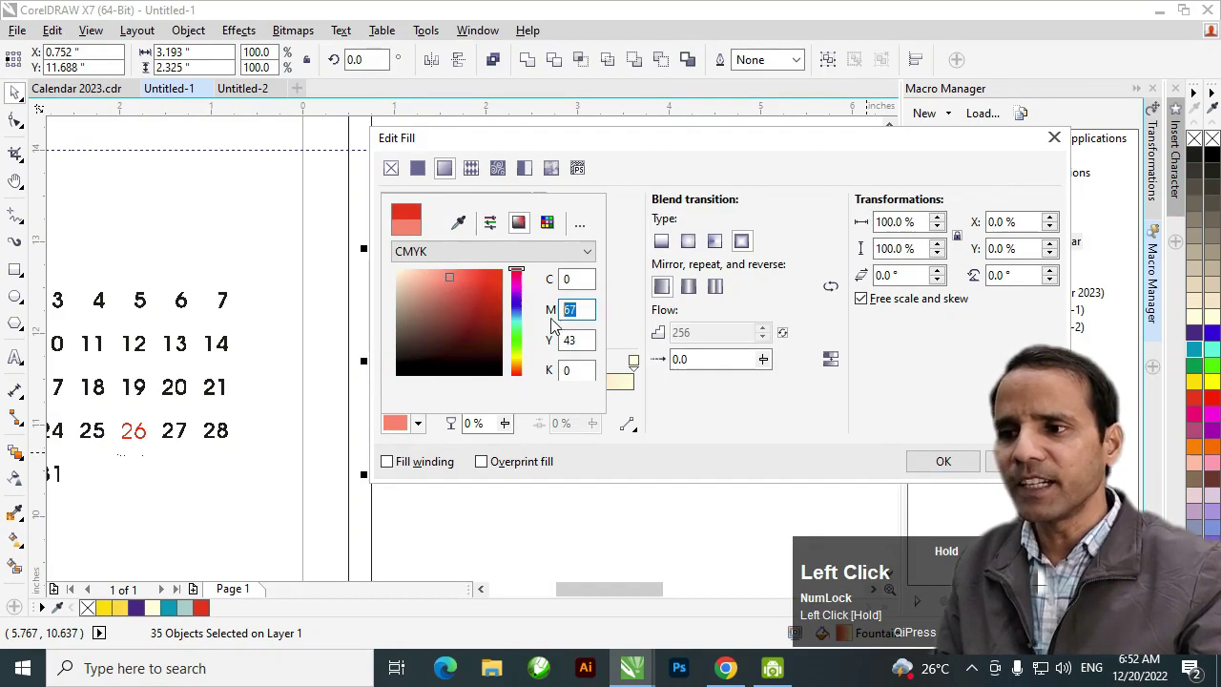
pyautogui.write('5')
pyautogui.press('Tab')
pyautogui.write('20')
pyautogui.press('Tab')
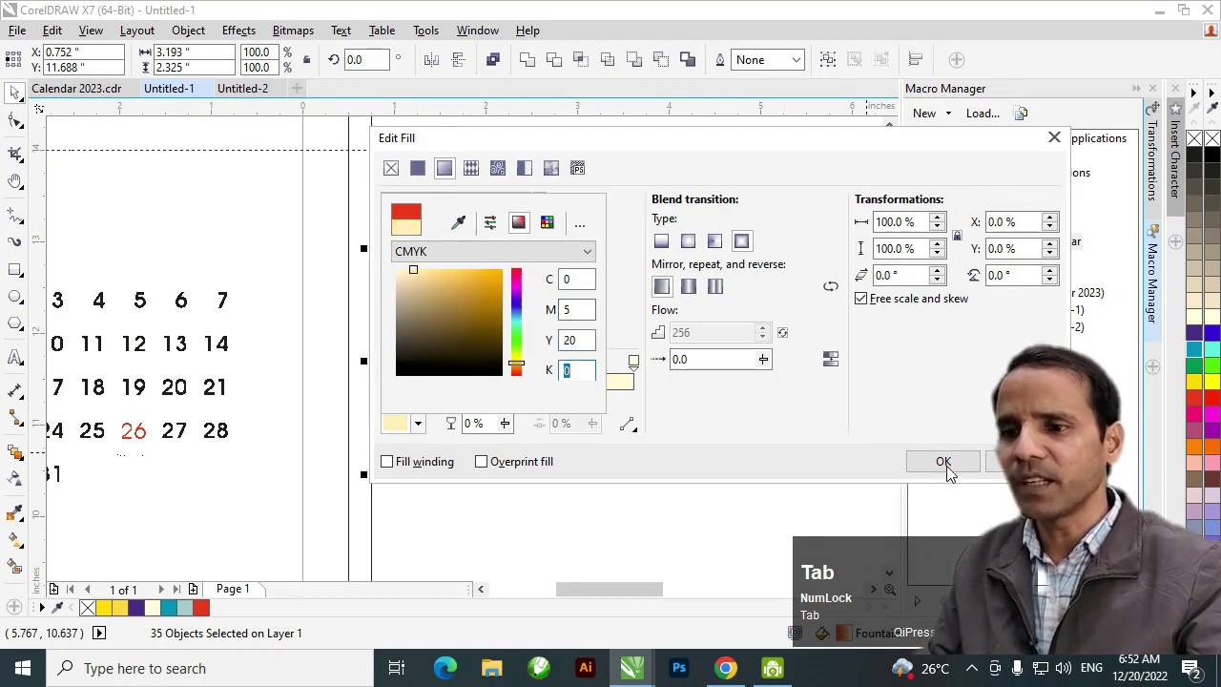
pyautogui.click(629, 384)
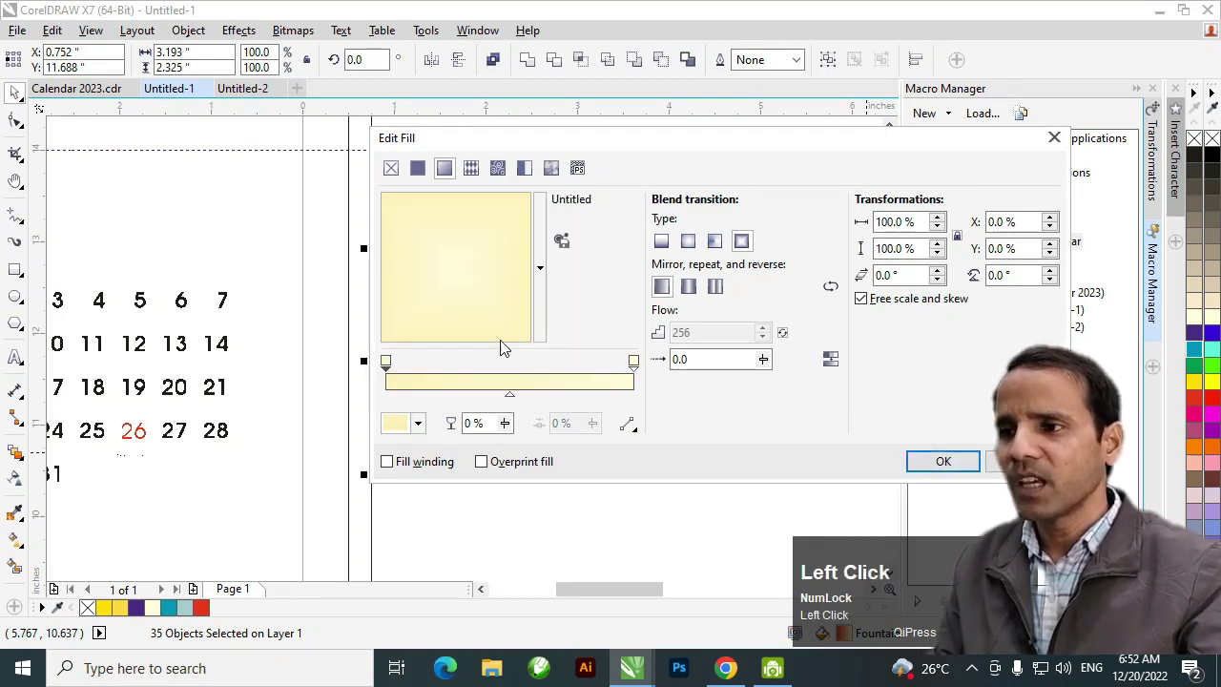
# Set the gradient's outer color to magenta 15 and yellow 5, apply the fill, and group the 35 boxes
pyautogui.click(397, 425)
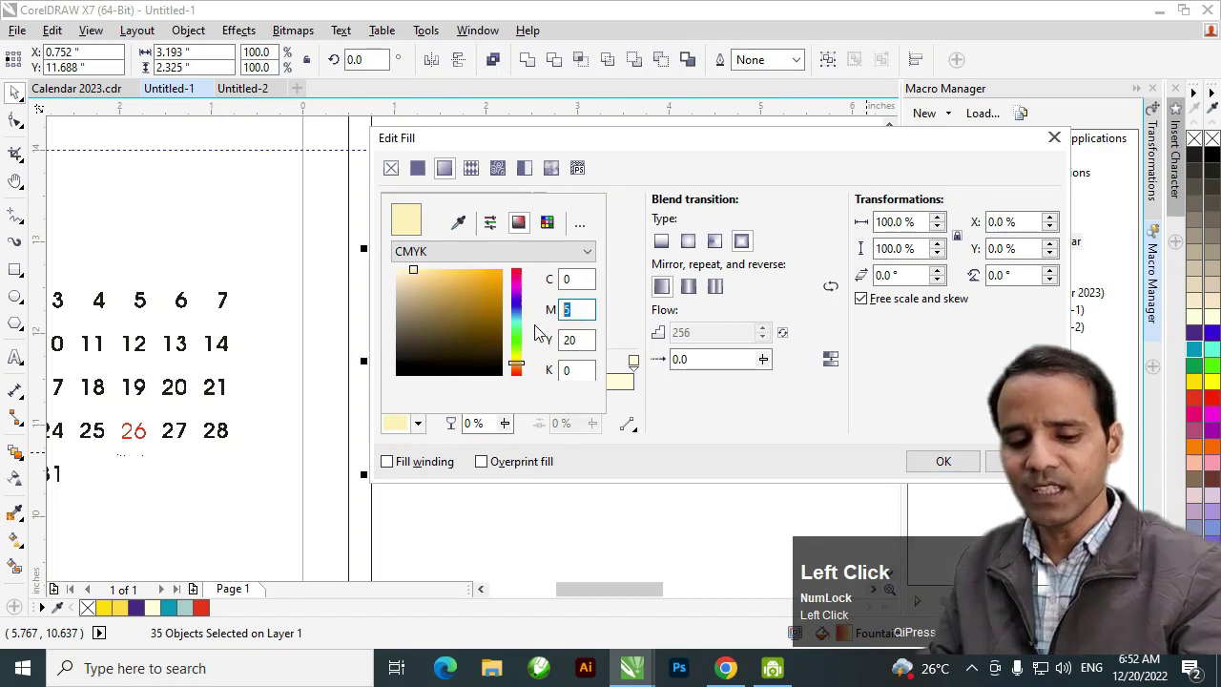
pyautogui.press('Tab')
pyautogui.write('15')
pyautogui.press('Tab')
pyautogui.write('5')
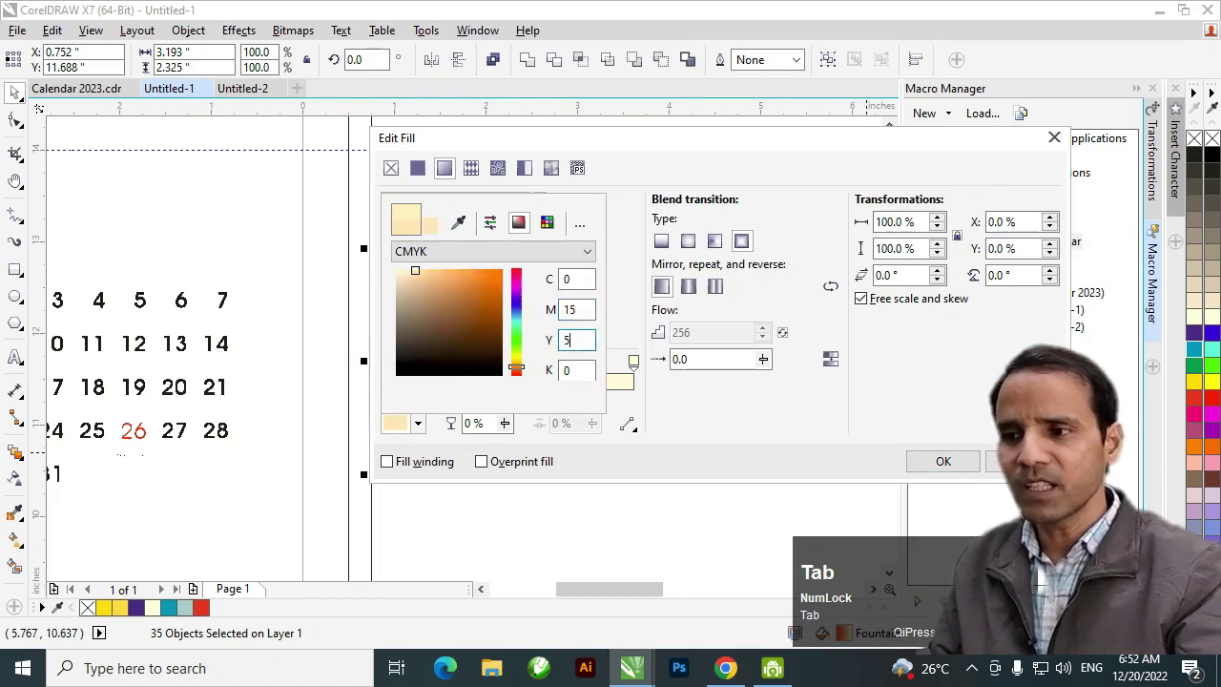
pyautogui.press('Tab')
pyautogui.click(944, 462)
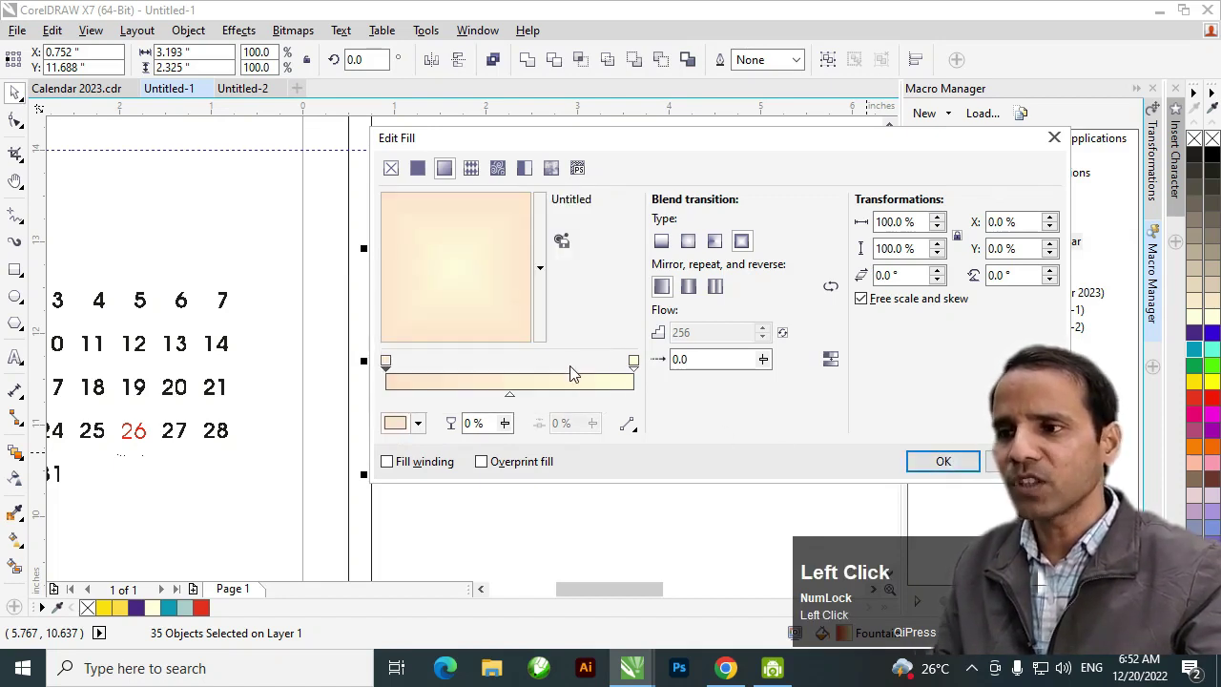
pyautogui.click(943, 462)
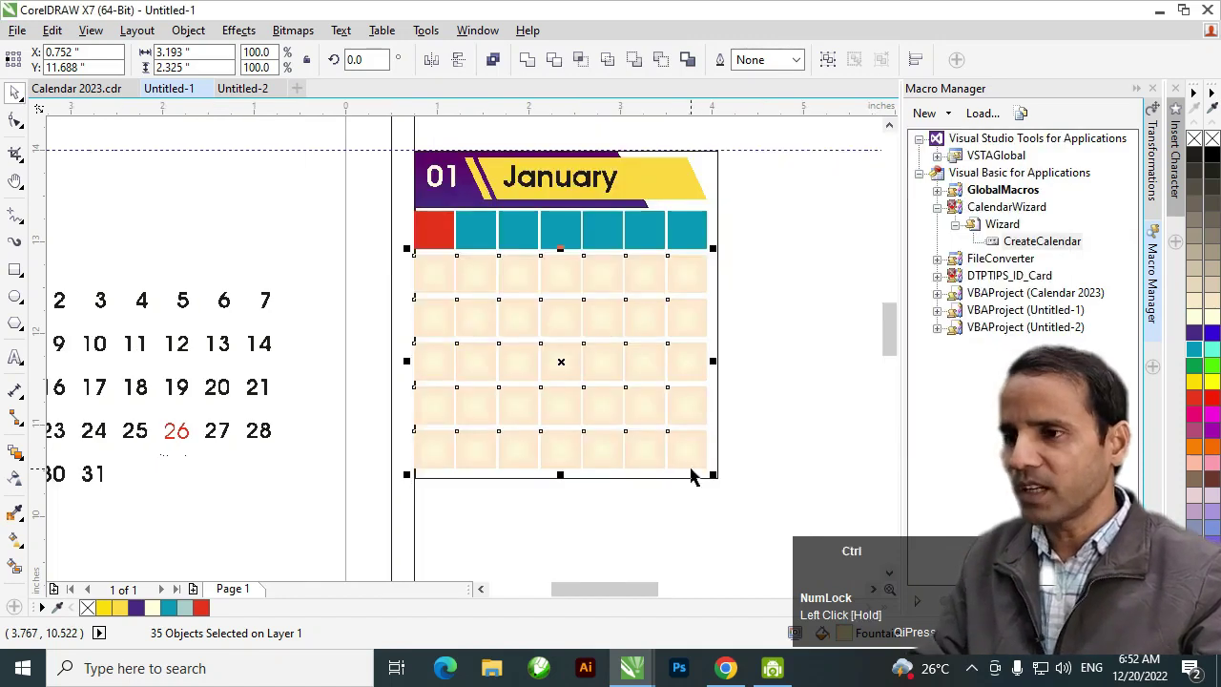
pyautogui.hotkey('ctrl', 'g')
# Move the date numbers back over the cream boxes and bring them to the front
pyautogui.press('h')
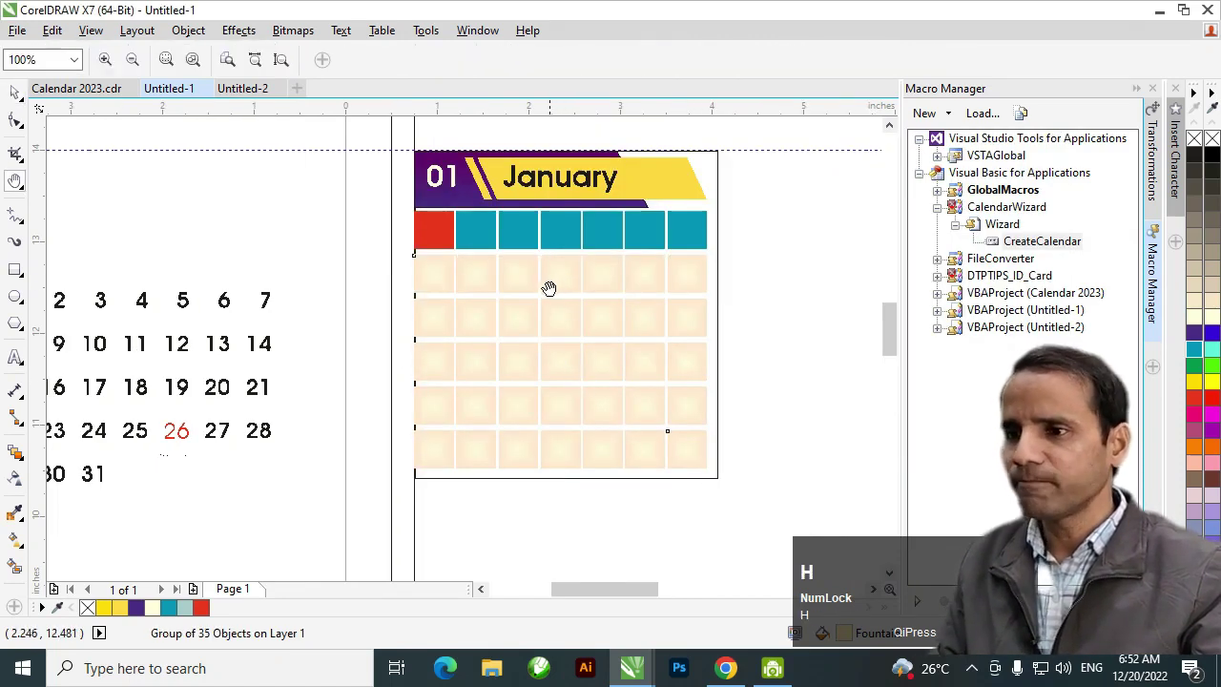
pyautogui.moveTo(547, 284); pyautogui.dragTo(645, 296)
pyautogui.press('space')
pyautogui.moveTo(307, 307); pyautogui.dragTo(731, 284)
pyautogui.hotkey('shift', 'pageup')
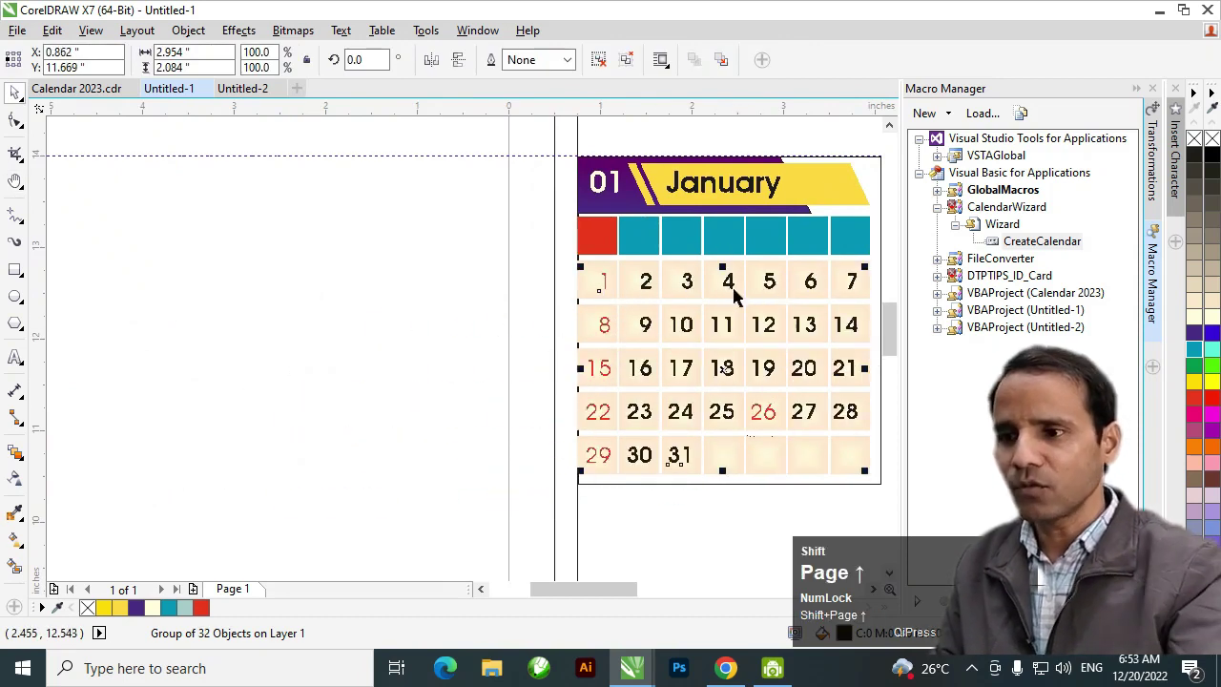
pyautogui.press('h')
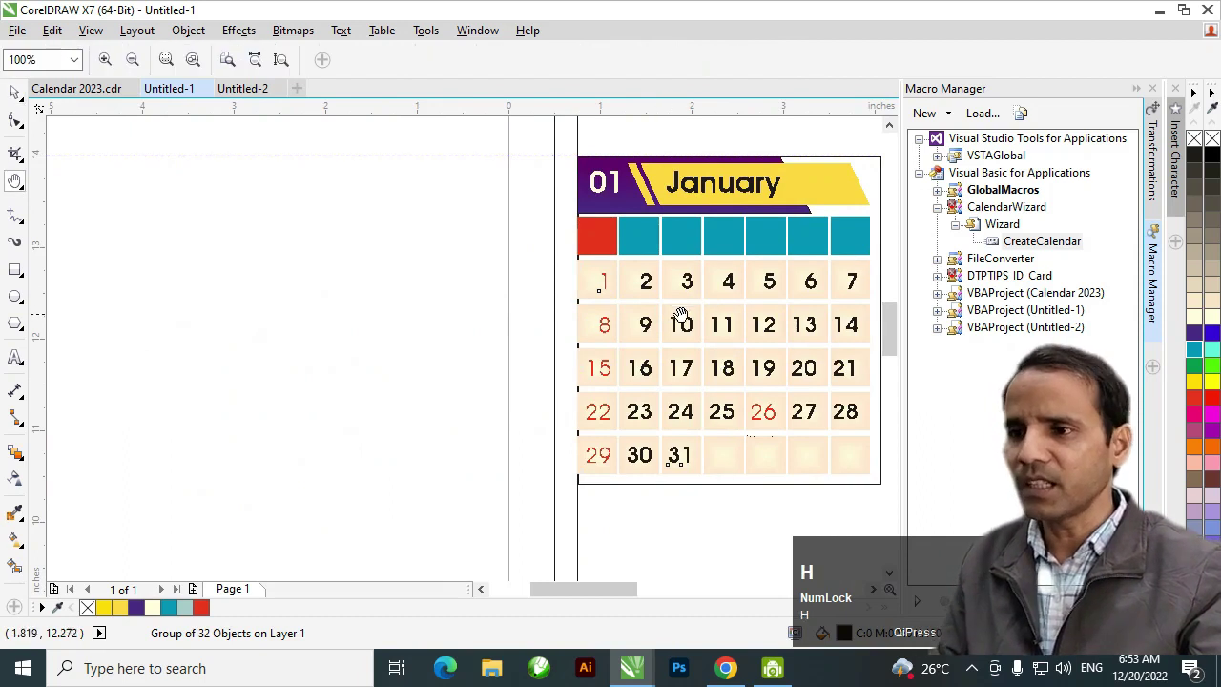
# Add the artistic text "Sun" beside the January block and reduce its size to 16 pt
pyautogui.moveTo(678, 312); pyautogui.dragTo(537, 315)
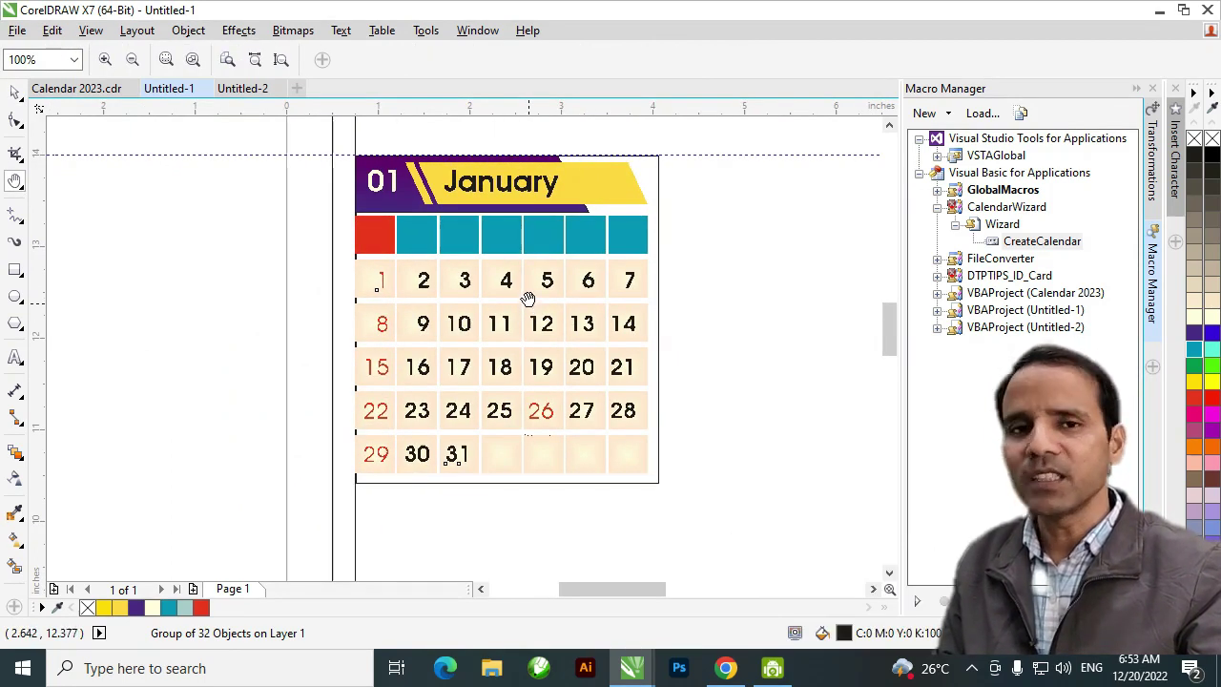
pyautogui.click(526, 290)
pyautogui.press('space')
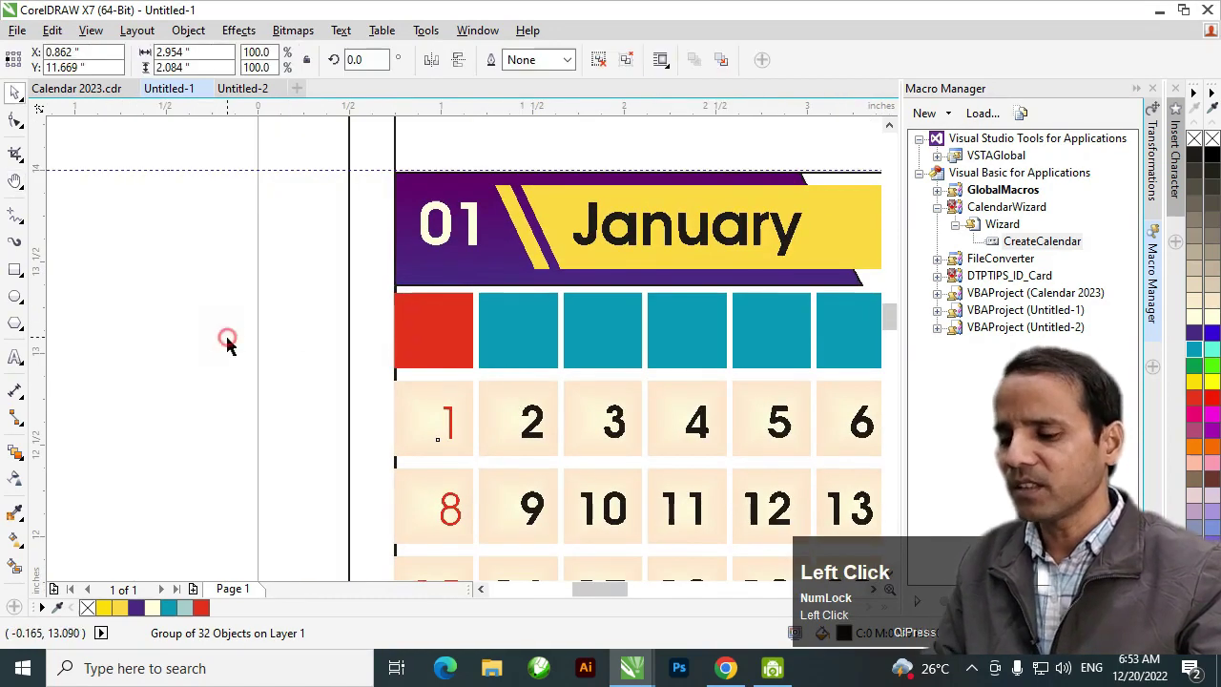
pyautogui.click(226, 341)
pyautogui.press('F8')
pyautogui.click(166, 362)
pyautogui.write('Sun')
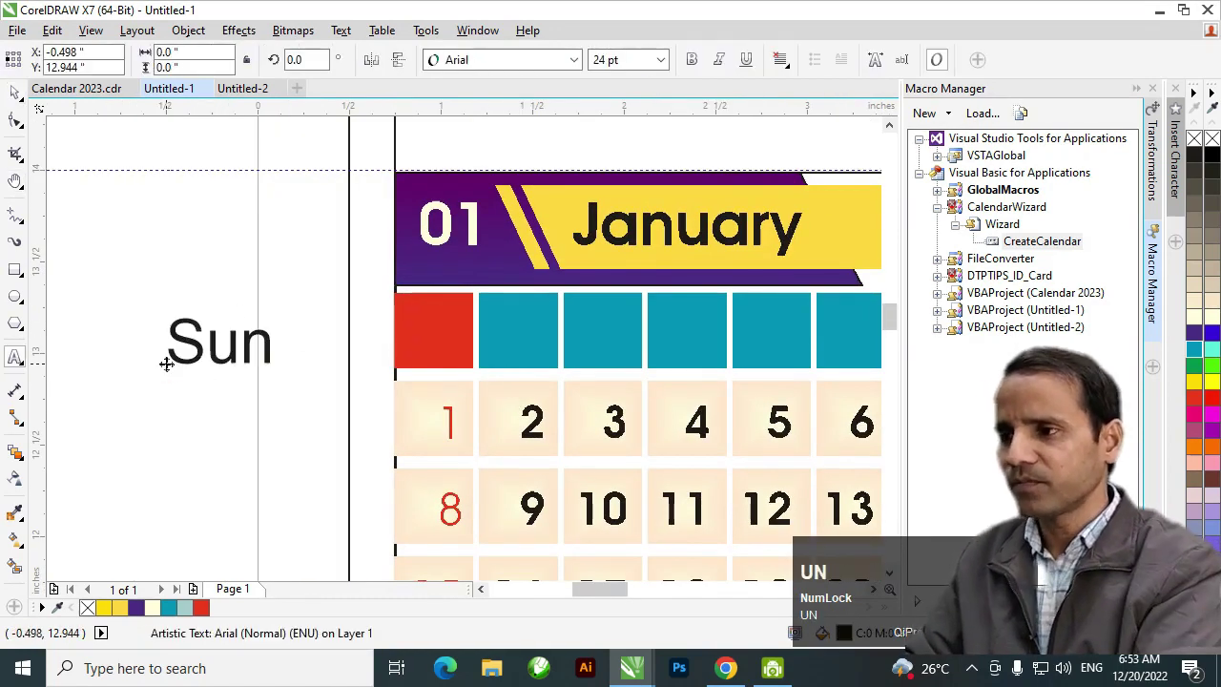
pyautogui.hotkey('ctrl', 'a')
pyautogui.press('ctrl+KP_4')
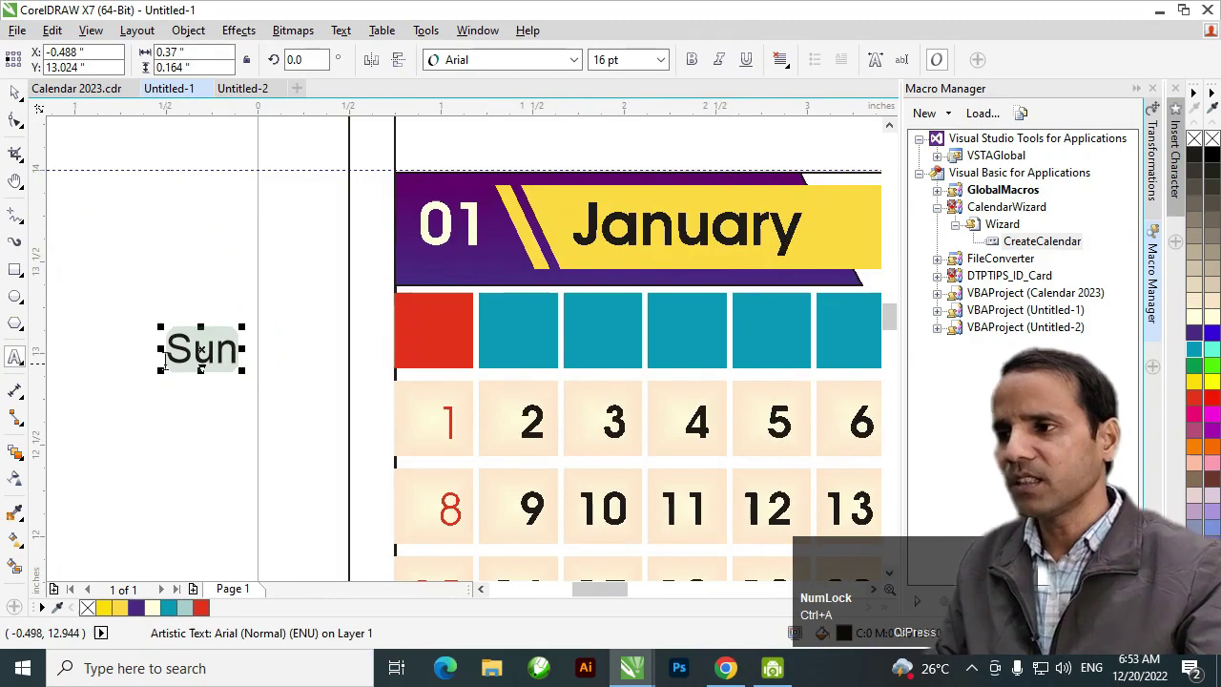
pyautogui.press('ctrl+KP_4')
pyautogui.hotkey('ctrl', 'space')
# Set the "Sun" text in Bernard MT Condensed, place it on the red box and color it cream
pyautogui.moveTo(203, 355); pyautogui.dragTo(301, 326)
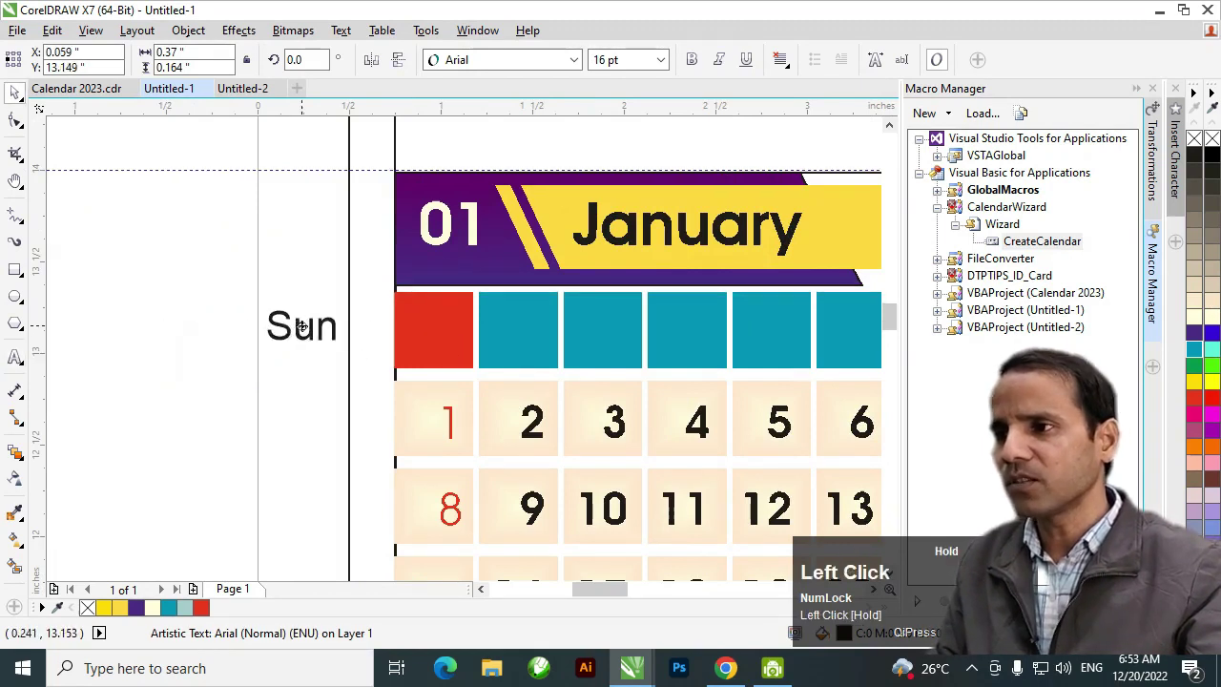
pyautogui.click(501, 59)
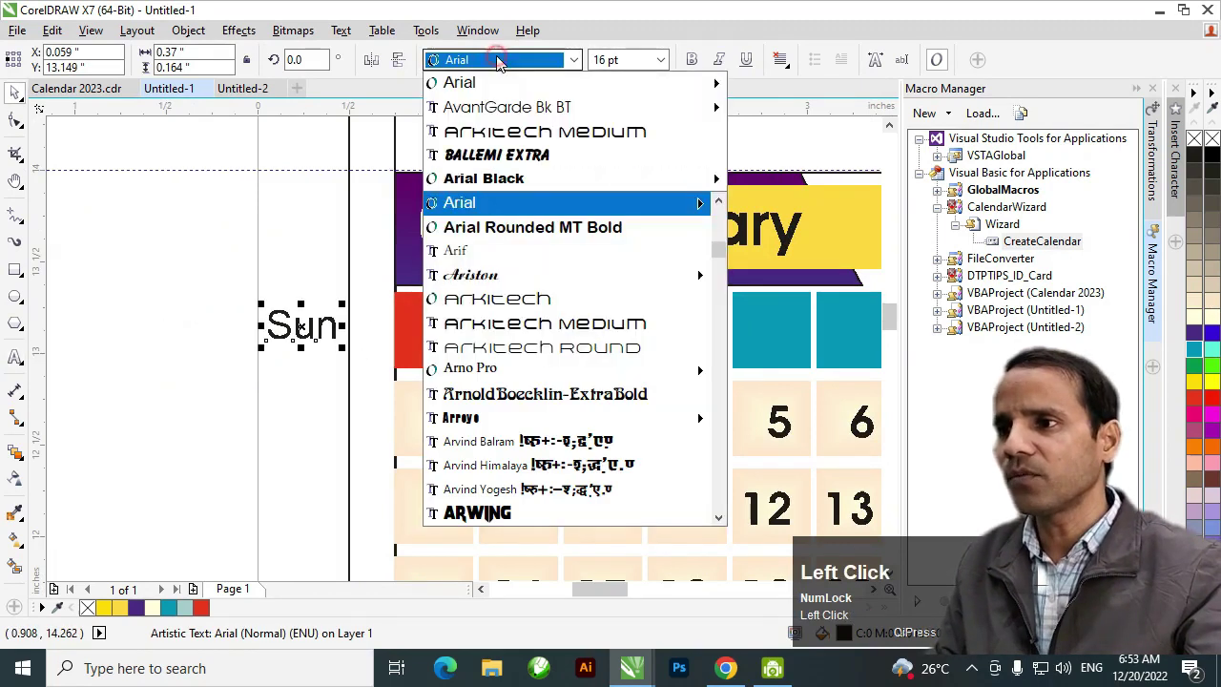
pyautogui.click(505, 162)
pyautogui.moveTo(286, 322); pyautogui.dragTo(436, 331)
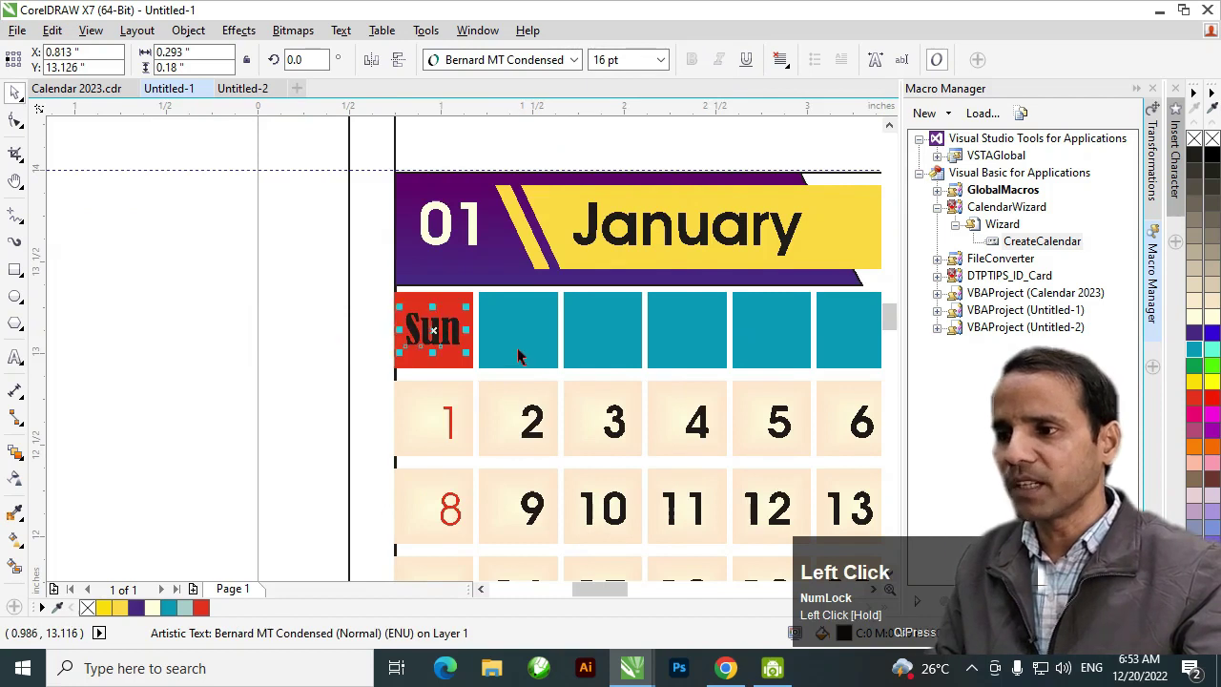
pyautogui.moveTo(534, 346); pyautogui.dragTo(409, 318)
pyautogui.press('space')
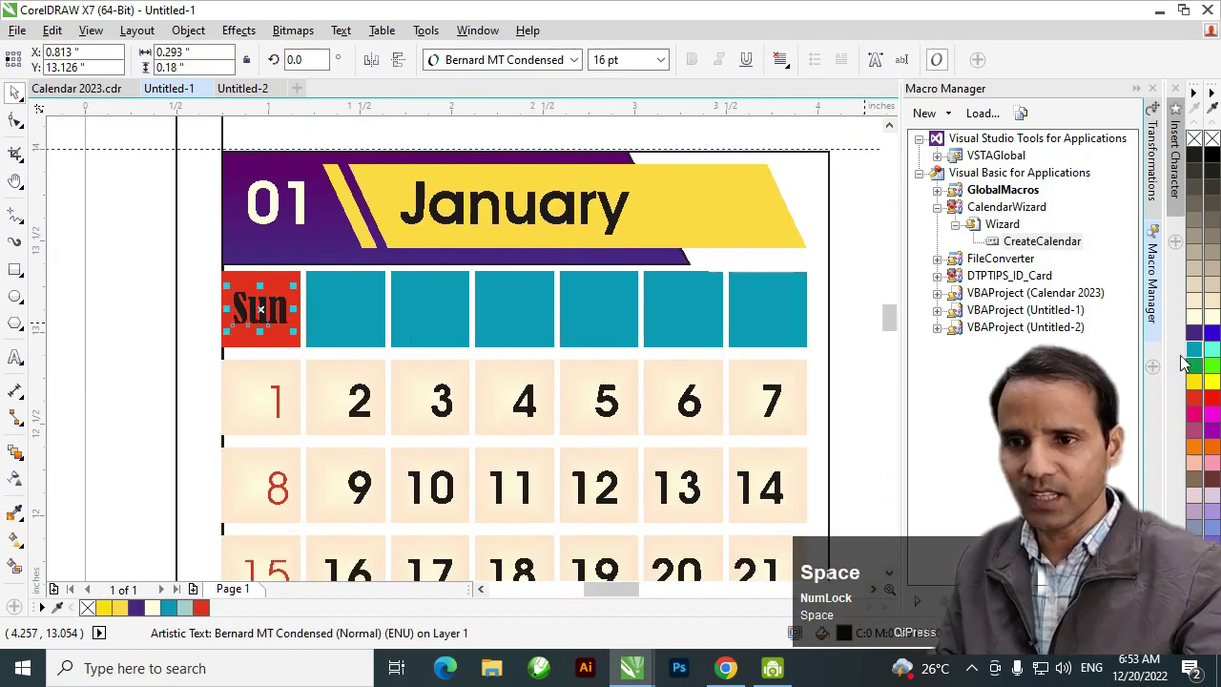
pyautogui.click(1192, 324)
# Copy the weekday label onto the teal boxes and retype the copies as Mon, Tue, Wed, Thu, Fri and Sat
pyautogui.moveTo(260, 310); pyautogui.dragTo(346, 322)
pyautogui.rightClick(346, 321)
pyautogui.doubleClick(346, 321)
pyautogui.doubleClick(346, 322)
pyautogui.write('M')
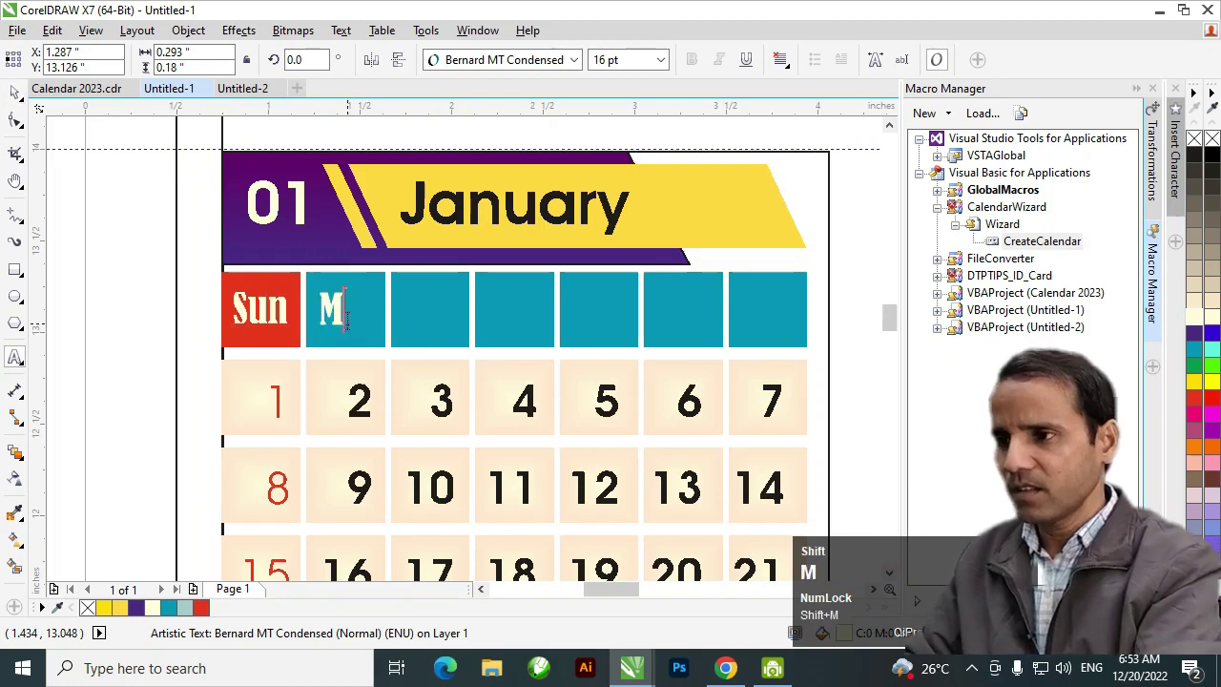
pyautogui.hotkey('ctrl', 'space')
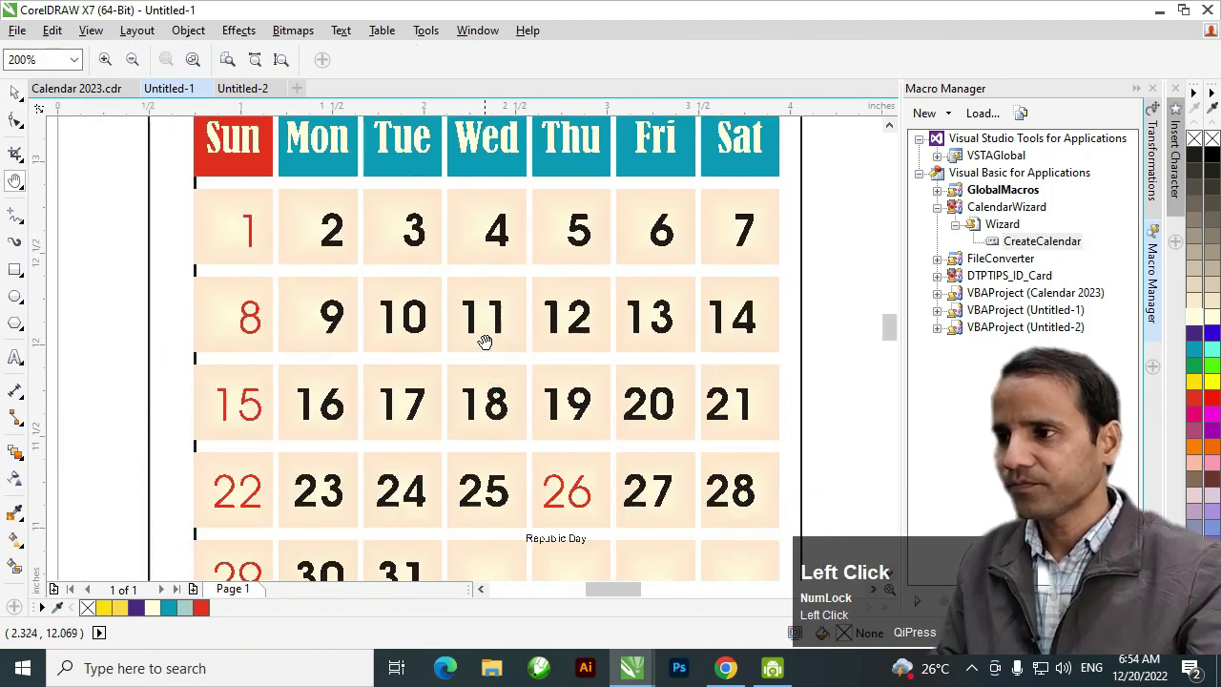
# Move the "Republic Day" caption up into the January 26 box, directly beneath the number
pyautogui.moveTo(484, 344); pyautogui.dragTo(496, 286)
pyautogui.rightClick(436, 312)
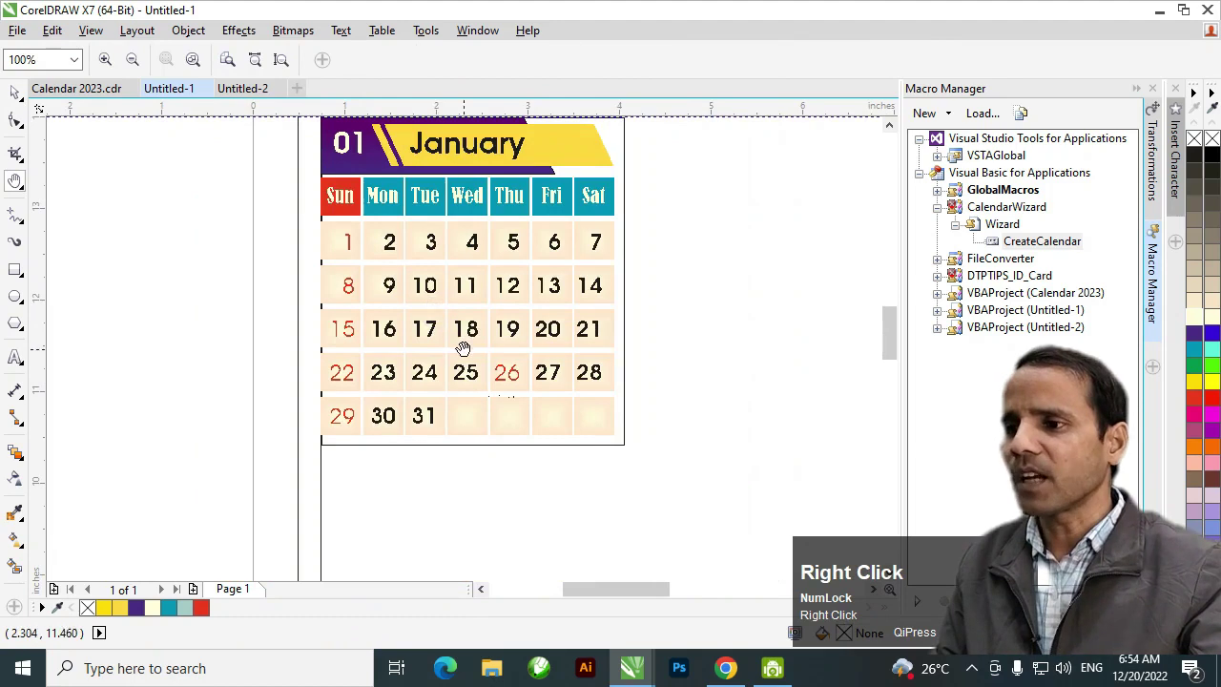
pyautogui.click(507, 380)
pyautogui.click(503, 412)
pyautogui.hotkey('ctrl', 'space')
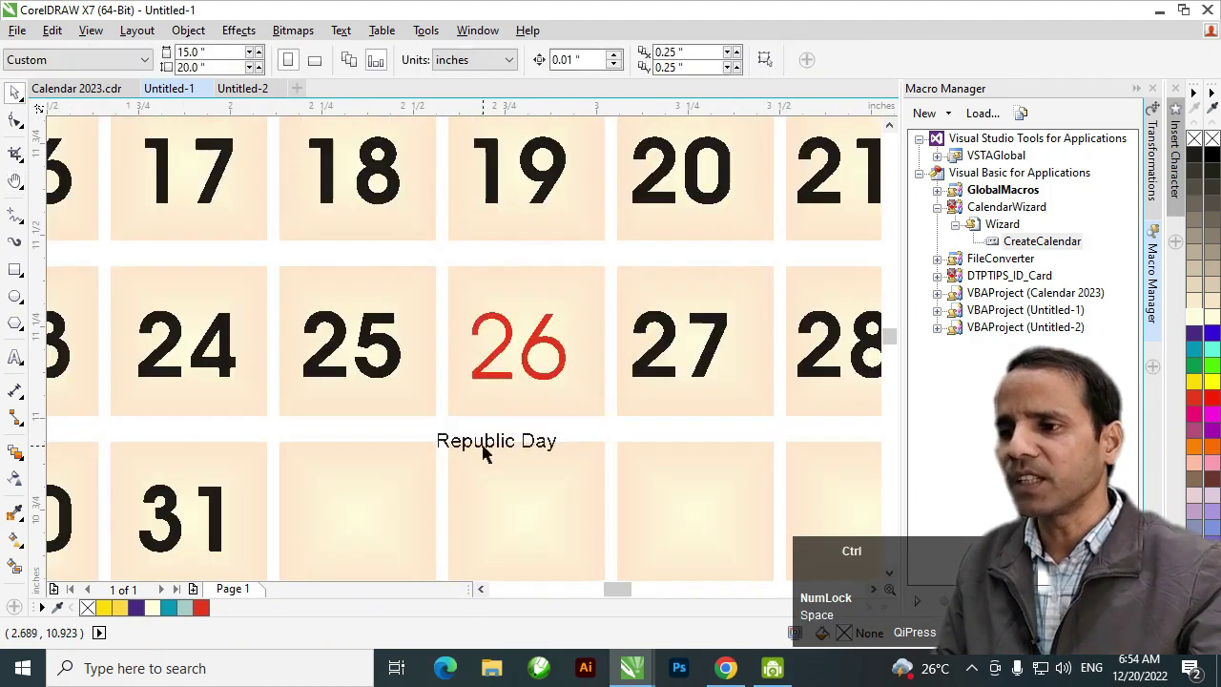
pyautogui.keyDown('ctrl'); pyautogui.click(492, 444); pyautogui.keyUp('ctrl')
pyautogui.moveTo(493, 445); pyautogui.dragTo(514, 403)
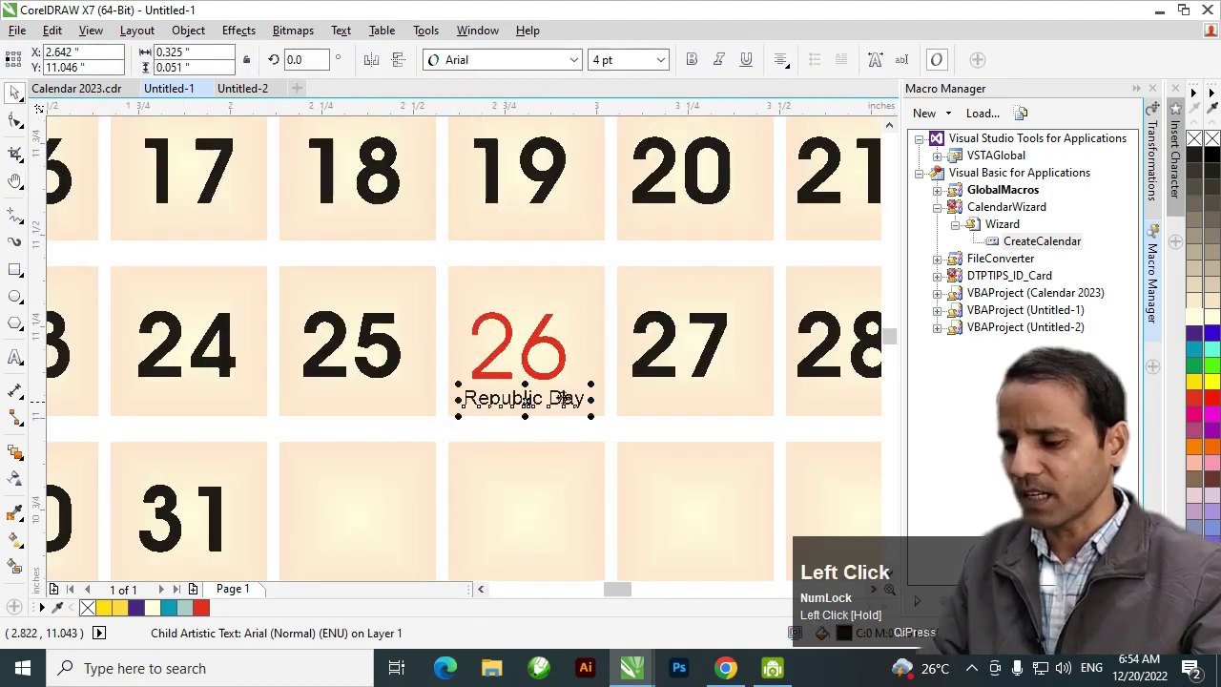
# Select the whole January block and duplicate it three times to the right at a 3.312-inch horizontal offset
pyautogui.press('h')
pyautogui.rightClick(562, 372)
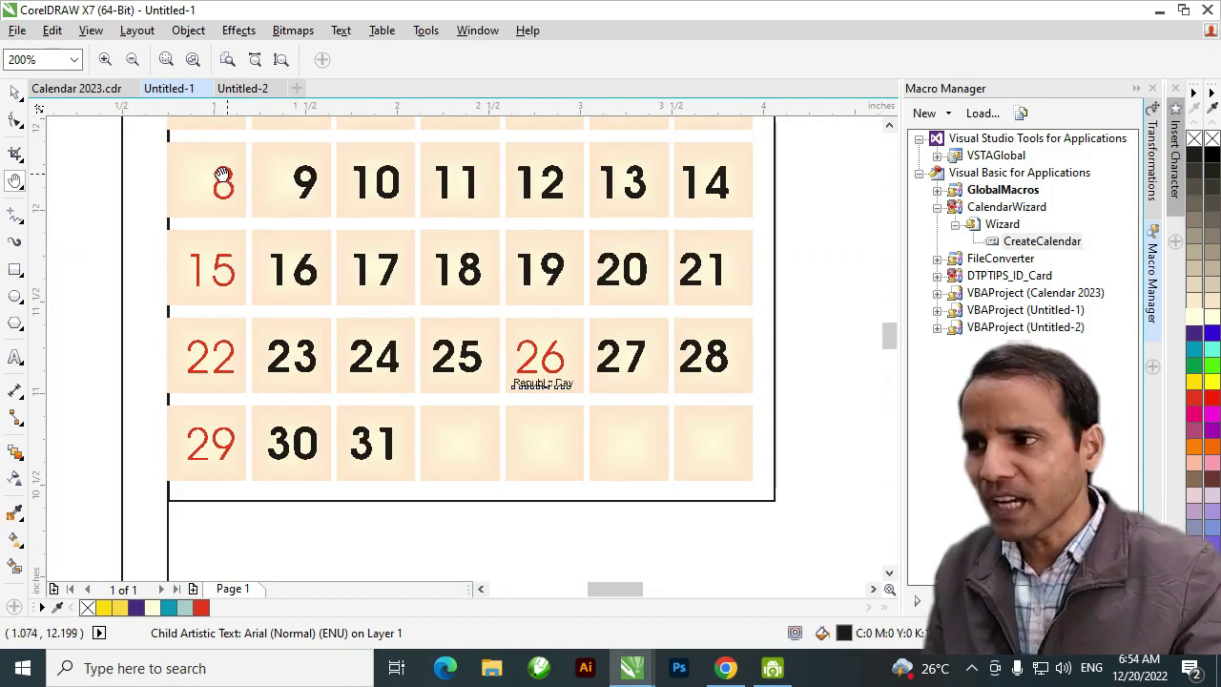
pyautogui.rightClick(438, 368)
pyautogui.rightClick(445, 362)
pyautogui.moveTo(567, 368); pyautogui.dragTo(405, 351)
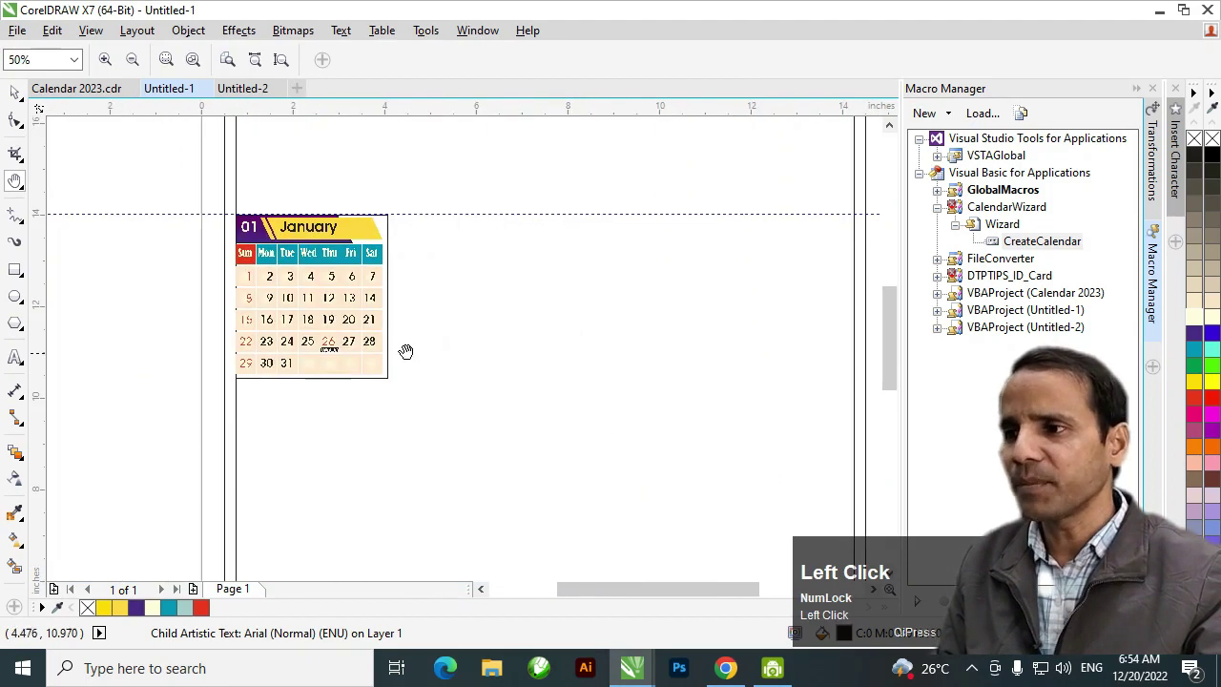
pyautogui.press('space')
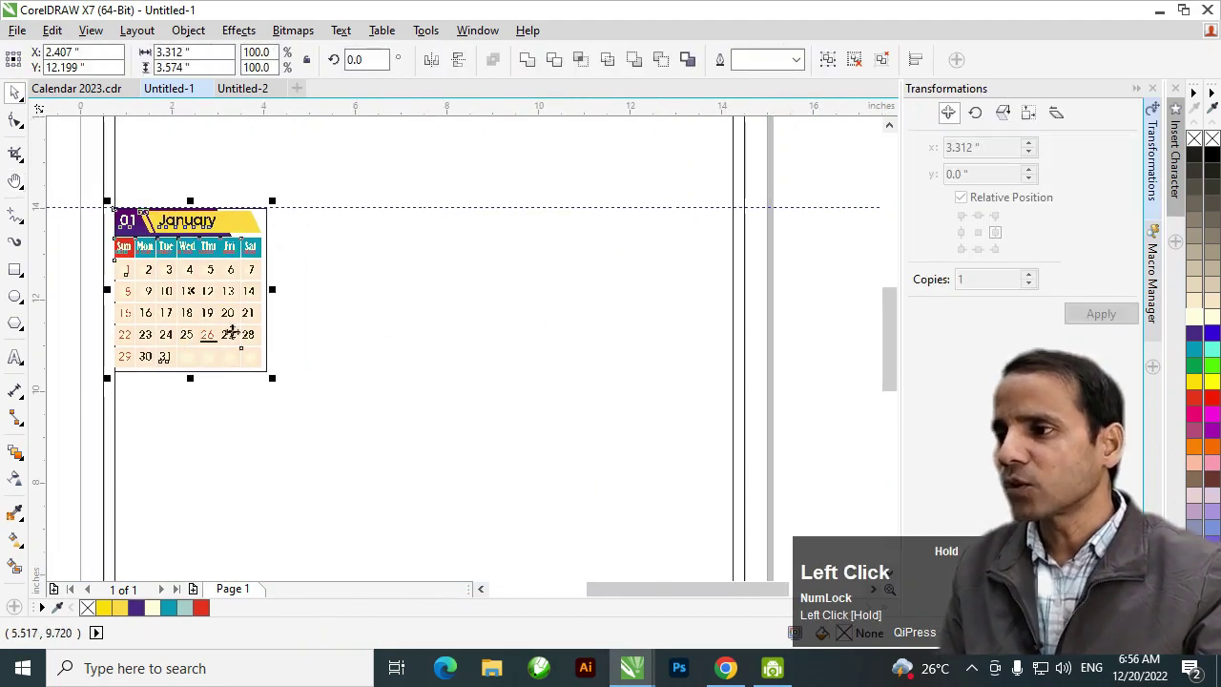
pyautogui.click(231, 331)
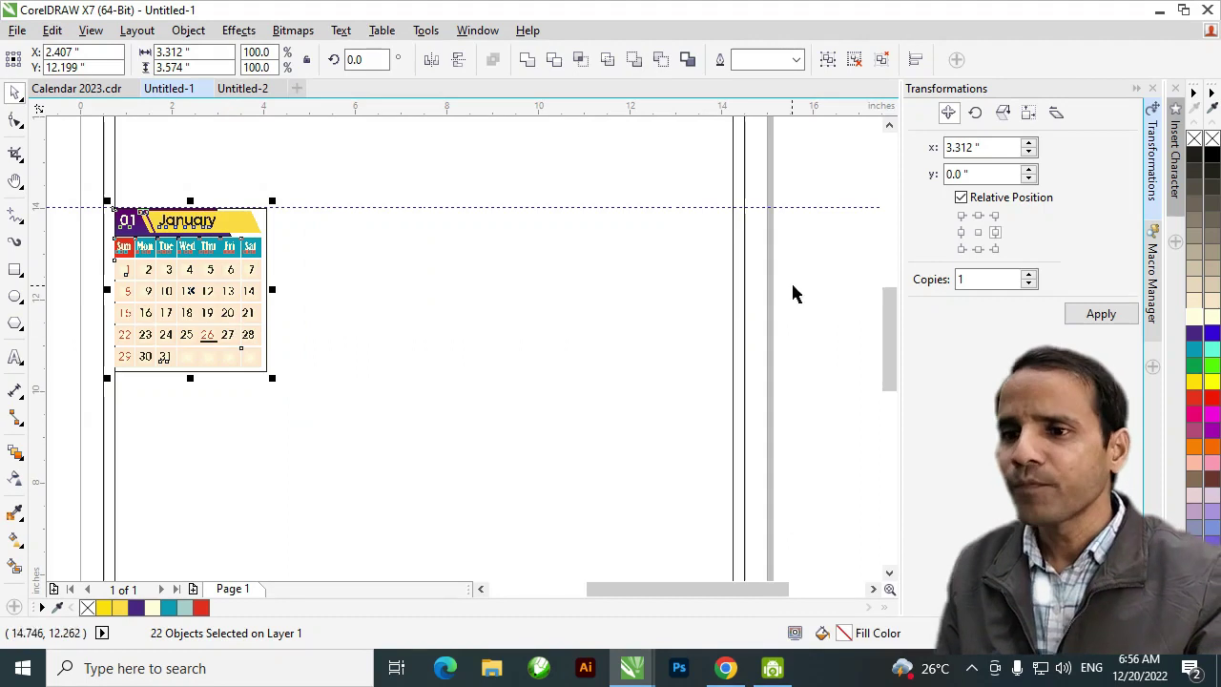
pyautogui.click(995, 233)
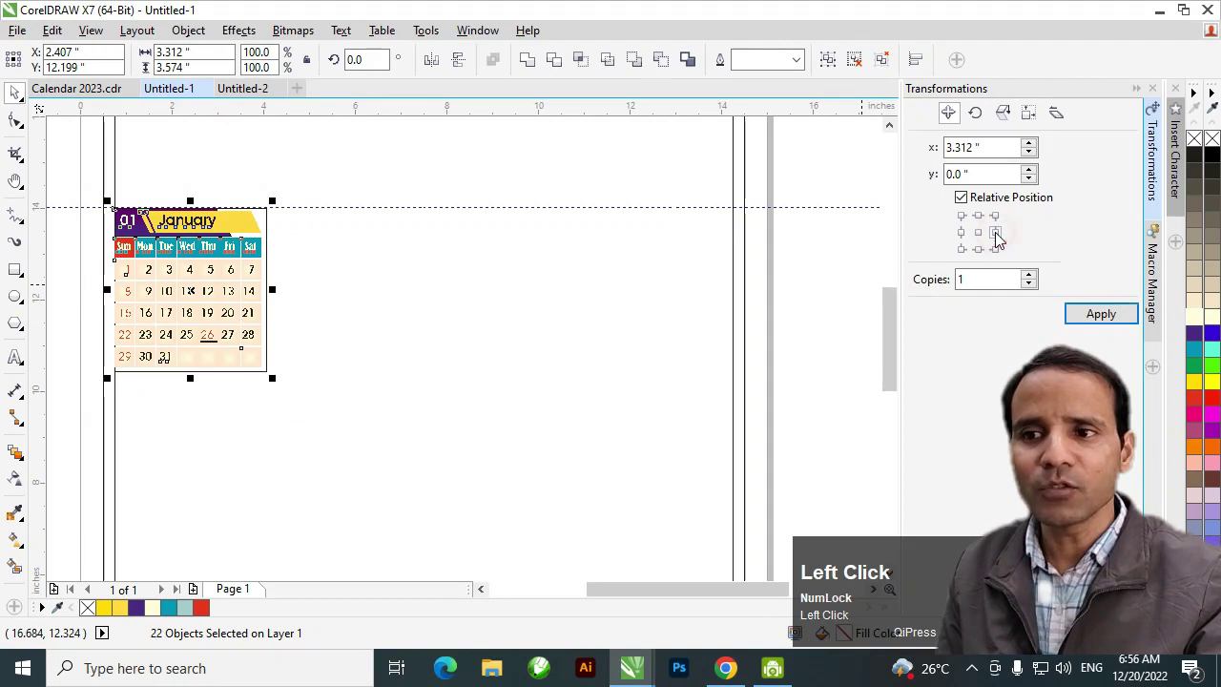
pyautogui.click(1103, 322)
pyautogui.click(1100, 313)
pyautogui.click(1102, 313)
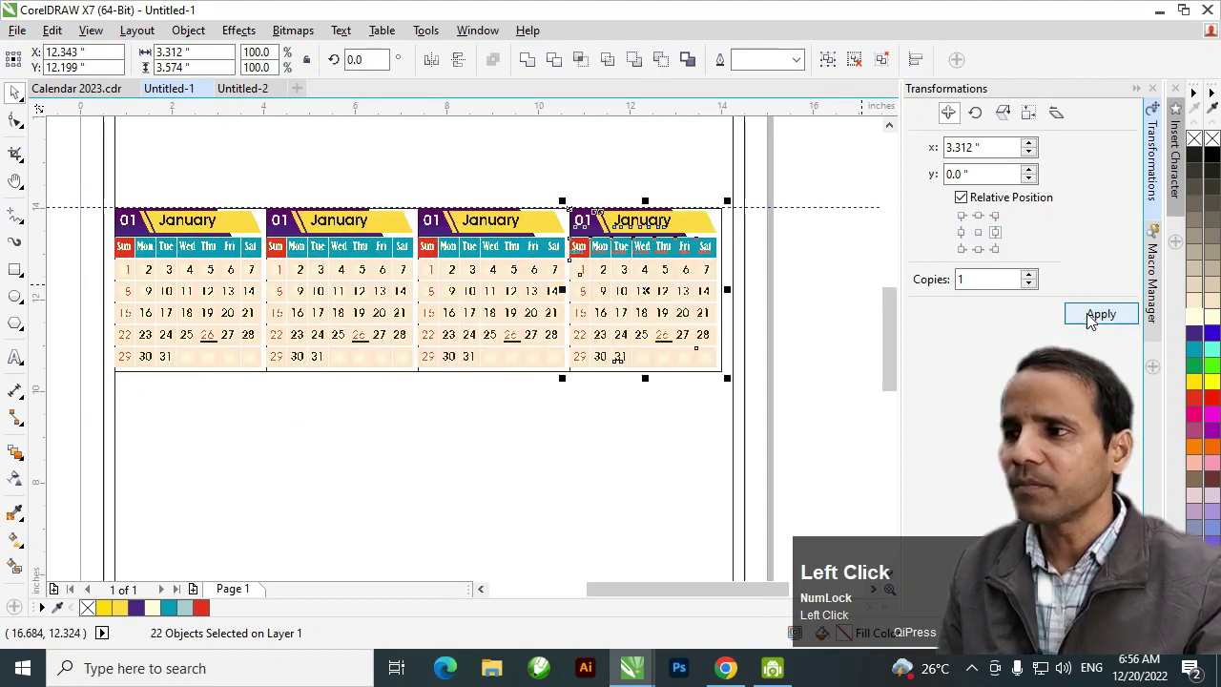
# Select the row of four months and make 2 copies downward at a vertical offset of -3.574 inches
pyautogui.hotkey('ctrl', 'a')
pyautogui.scroll(-2, 878, 295)
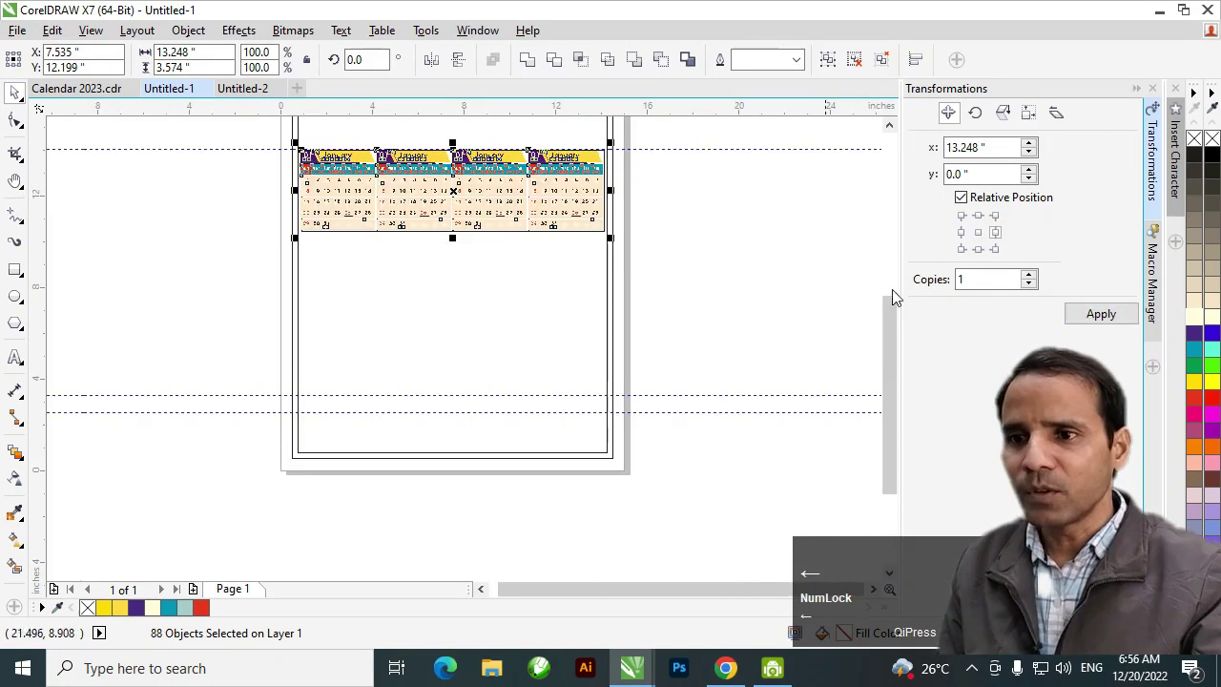
pyautogui.click(980, 249)
pyautogui.doubleClick(965, 278)
pyautogui.write('2')
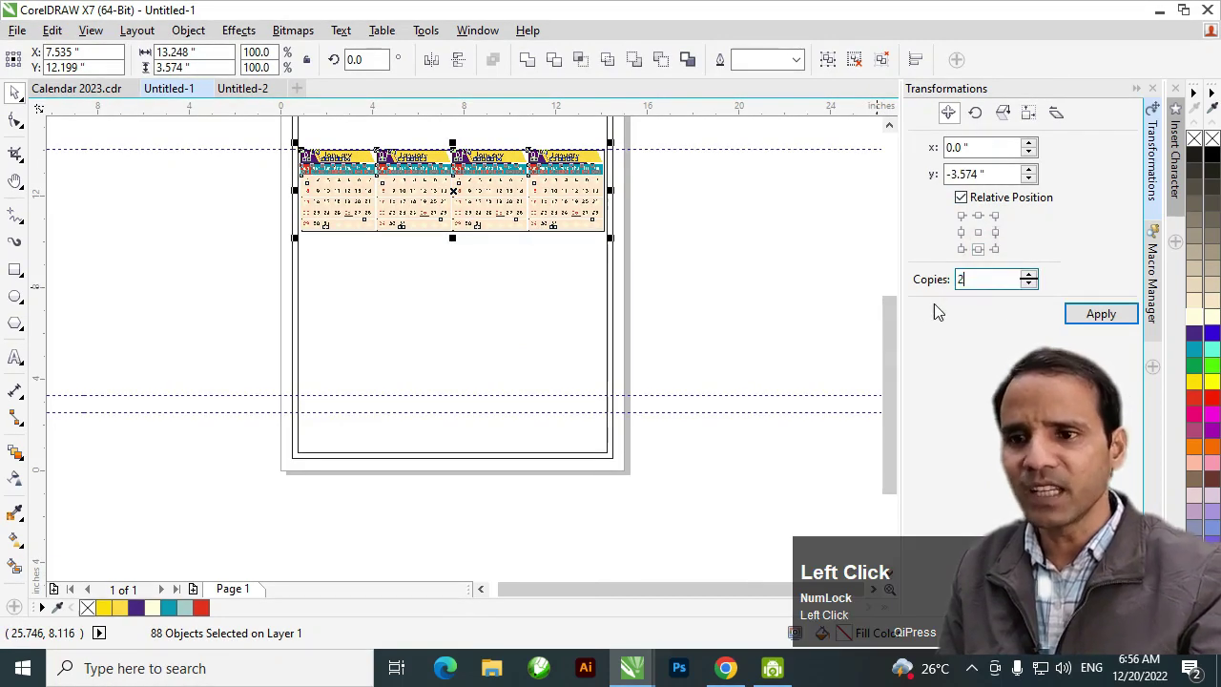
pyautogui.click(1097, 315)
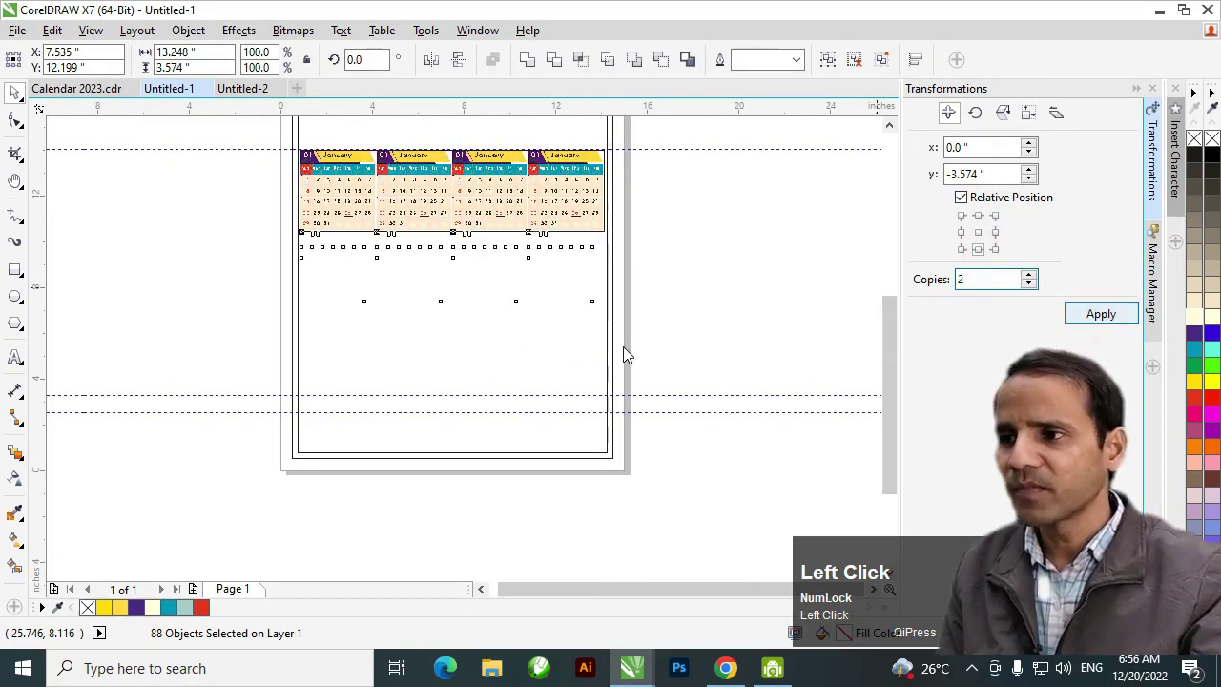
# Delete the black rectangle outlines around the month blocks in the top row
pyautogui.click(703, 292)
pyautogui.press('h')
pyautogui.scroll(2, 426, 227)
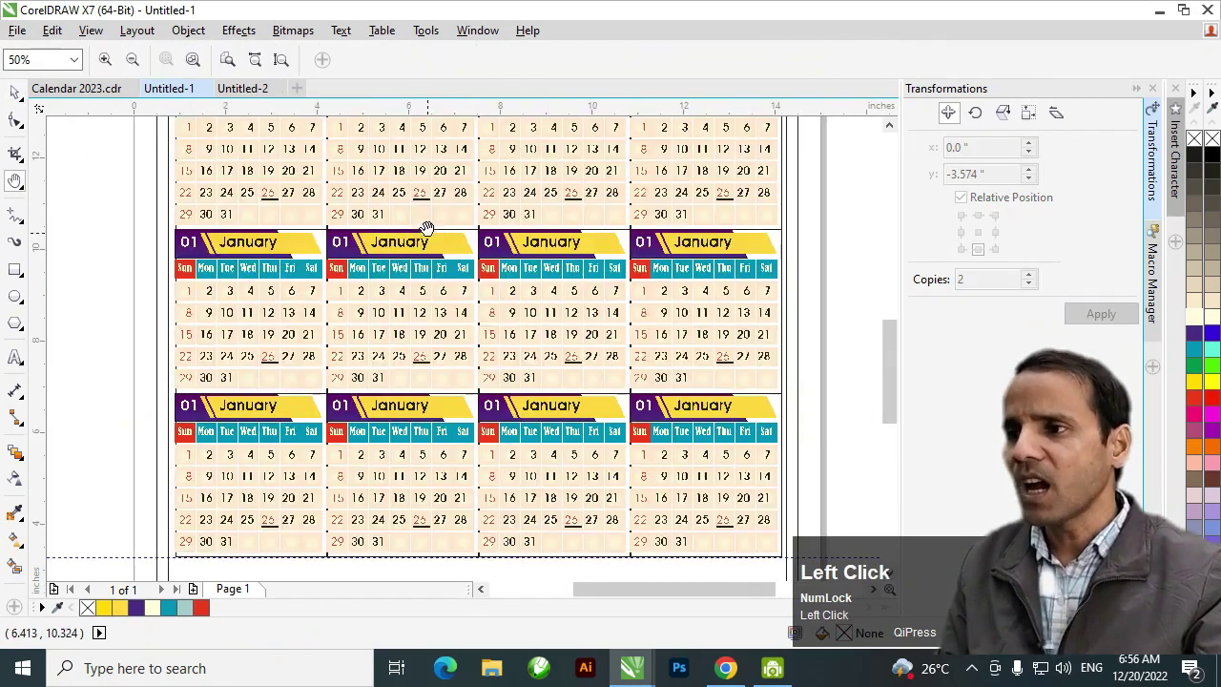
pyautogui.moveTo(426, 227); pyautogui.dragTo(429, 377)
pyautogui.scroll(2, 429, 275)
pyautogui.moveTo(415, 281); pyautogui.dragTo(506, 328)
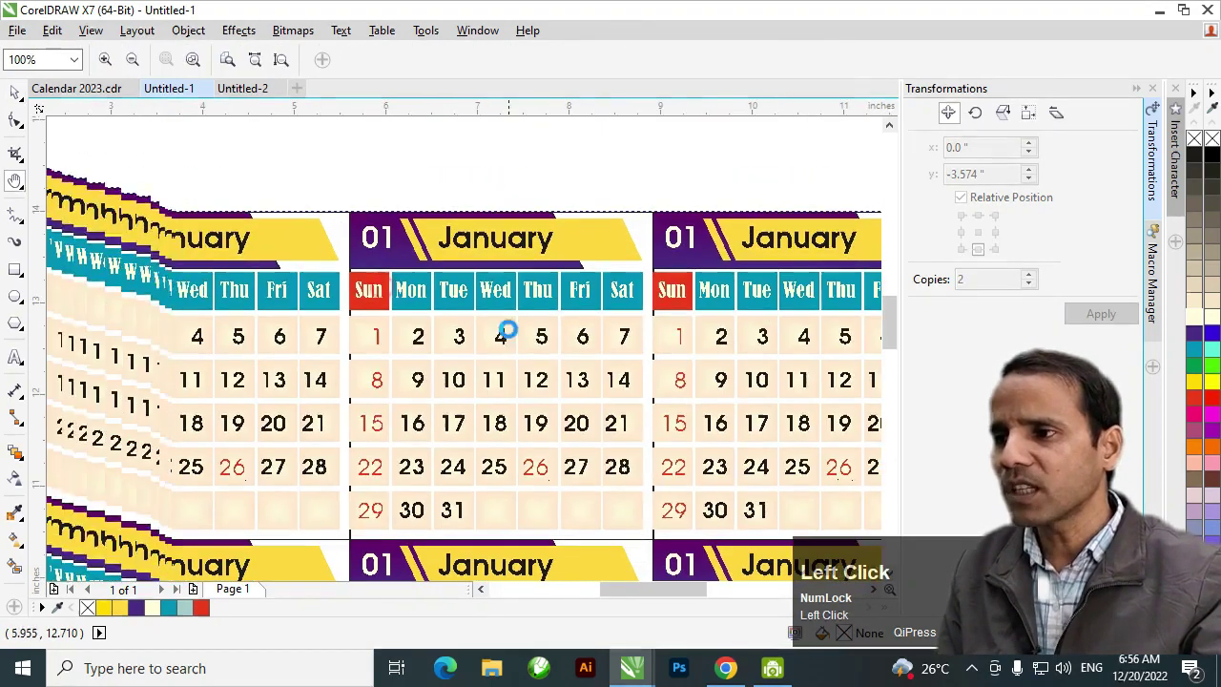
pyautogui.scroll(2, 425, 353)
pyautogui.press('space')
pyautogui.click(409, 339)
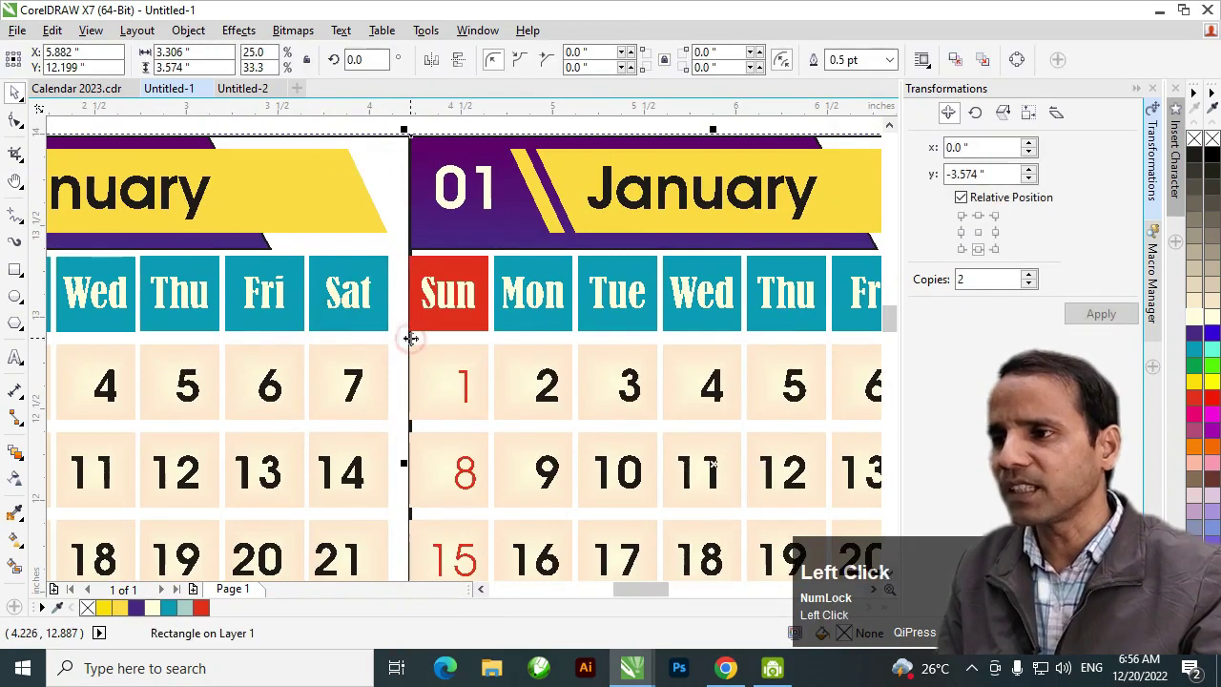
pyautogui.press('Delete')
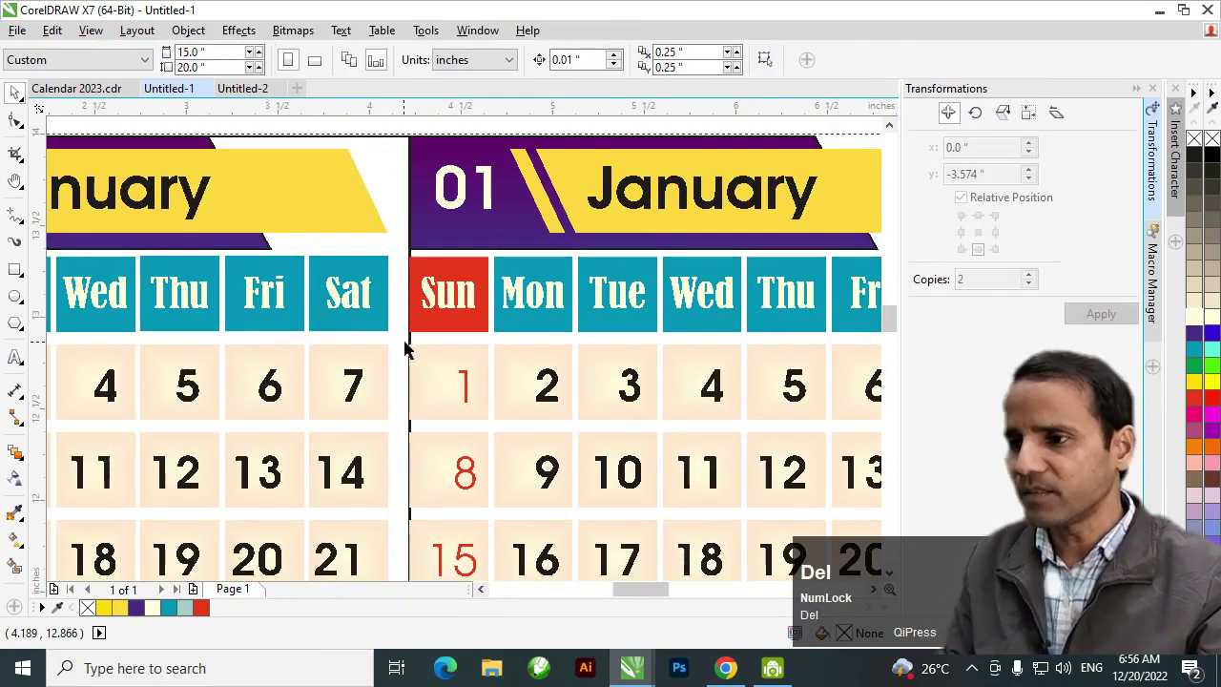
pyautogui.scroll(2, 405, 349)
pyautogui.scroll(-4, 471, 363)
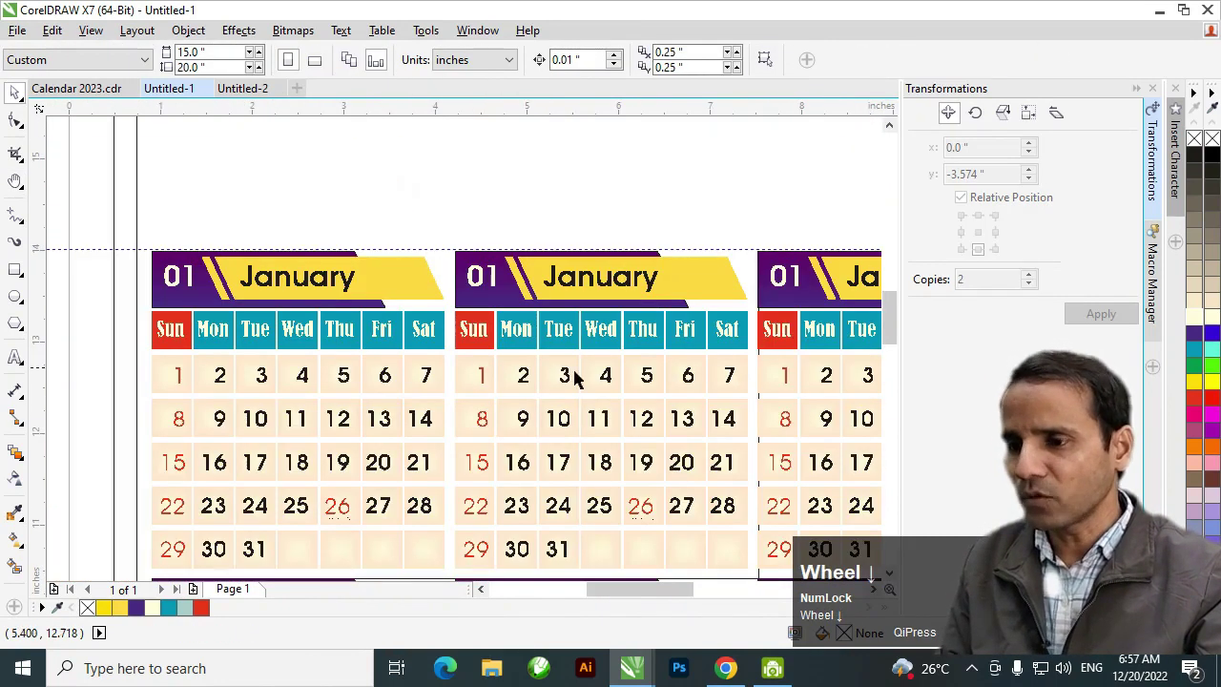
pyautogui.press('space')
pyautogui.moveTo(668, 389); pyautogui.dragTo(439, 337)
pyautogui.press('space')
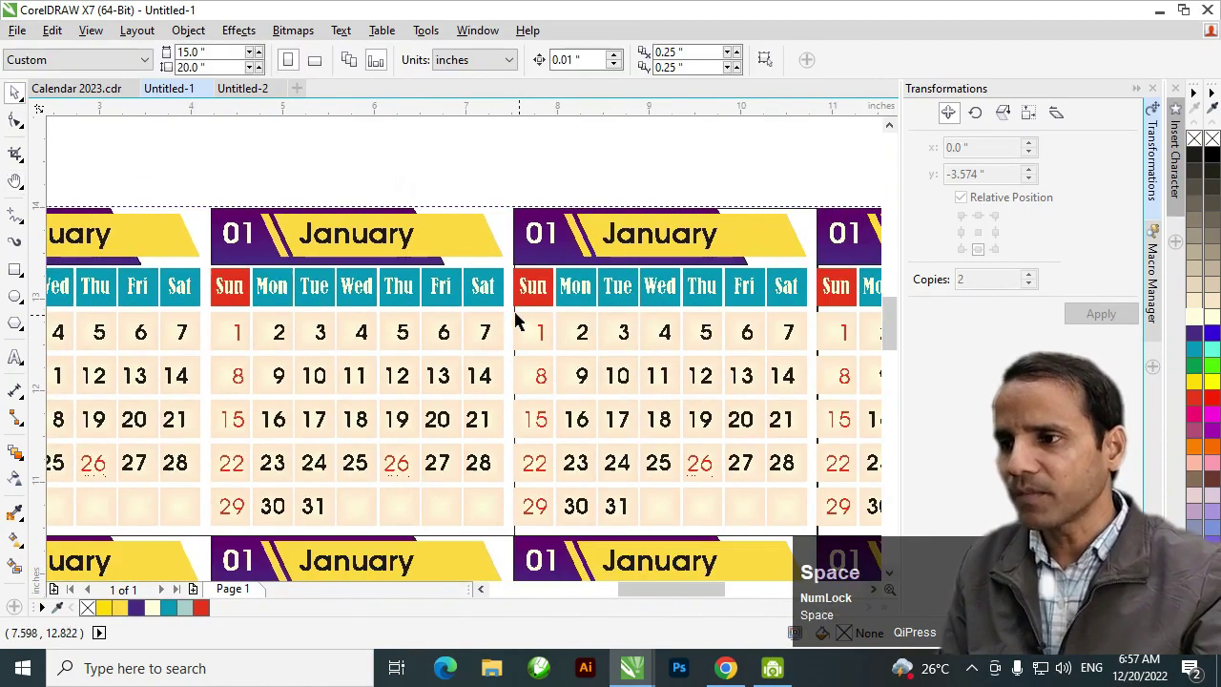
pyautogui.scroll(3, 515, 322)
# Copy the February page from the Untitled-2 document and paste it into Untitled-1, beside the calendar page
pyautogui.click(242, 87)
pyautogui.click(209, 349)
pyautogui.press('pagedown')
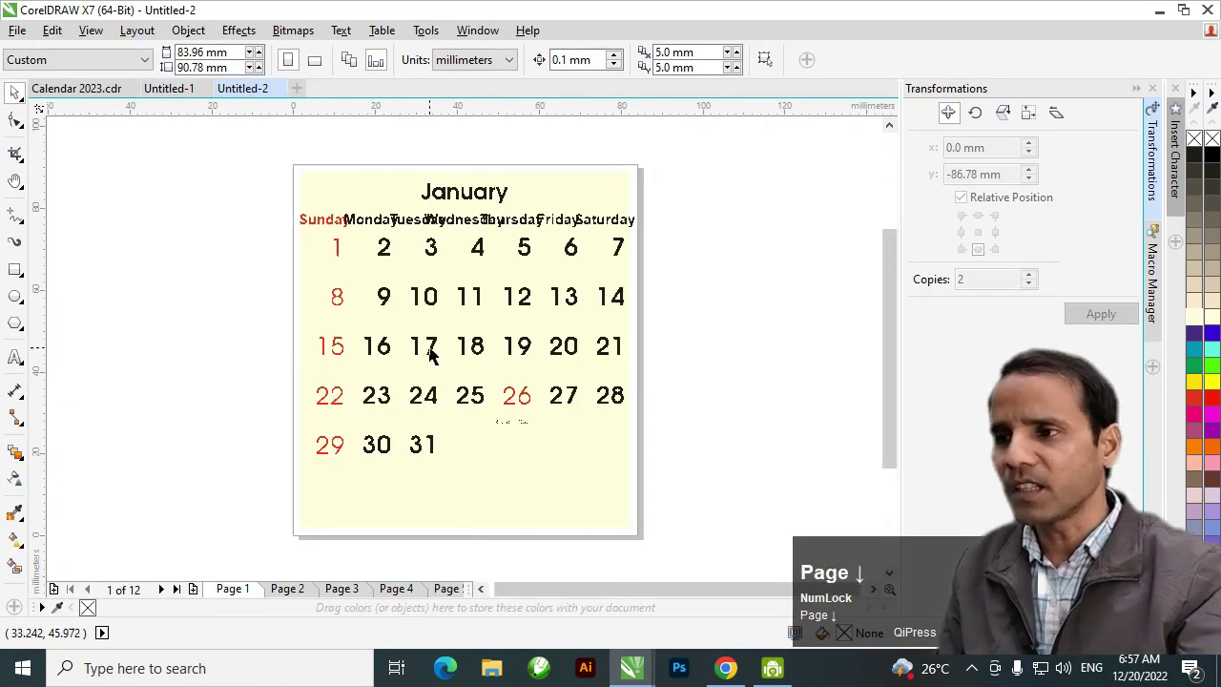
pyautogui.click(424, 347)
pyautogui.hotkey('ctrl', 'Tab')
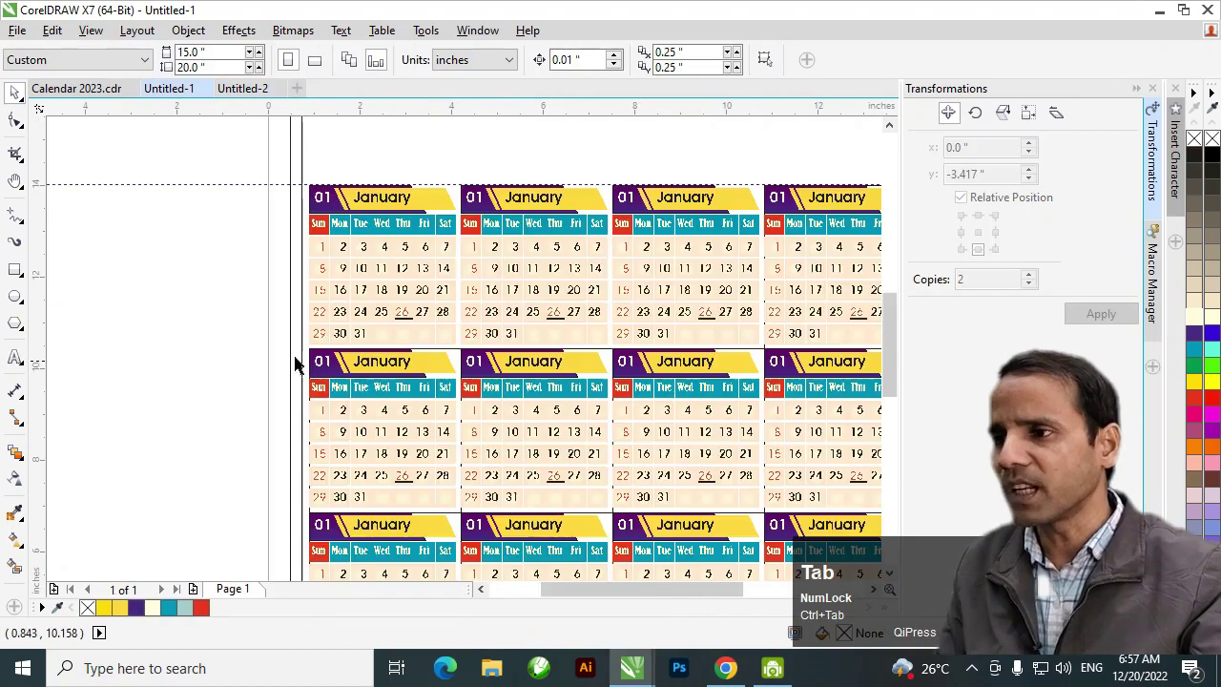
pyautogui.scroll(-3, 515, 459)
pyautogui.hotkey('ctrl', 'v')
pyautogui.scroll(5, 570, 432)
pyautogui.click(722, 270)
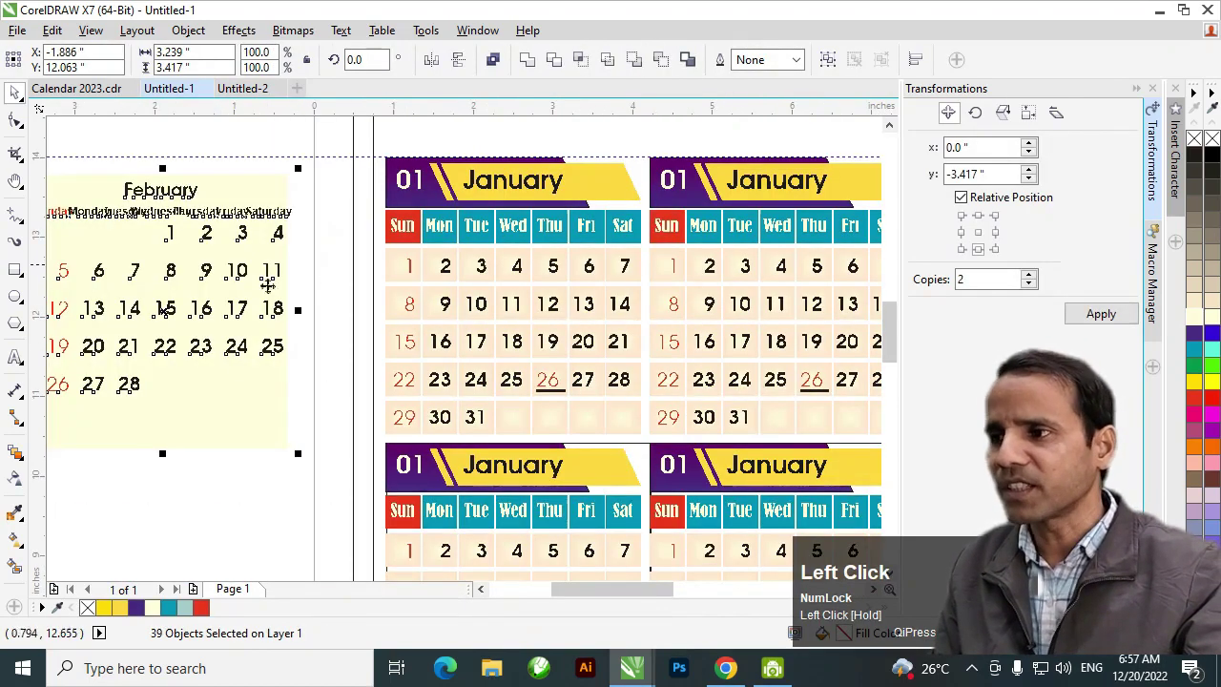
# Delete the pasted February title, weekday names and background, and group the 28 date numbers
pyautogui.press('h')
pyautogui.moveTo(240, 349); pyautogui.dragTo(384, 397)
pyautogui.press('space')
pyautogui.click(272, 163)
pyautogui.click(275, 238)
pyautogui.press('Delete')
pyautogui.moveTo(181, 262); pyautogui.dragTo(439, 448)
pyautogui.hotkey('ctrl', 'g')
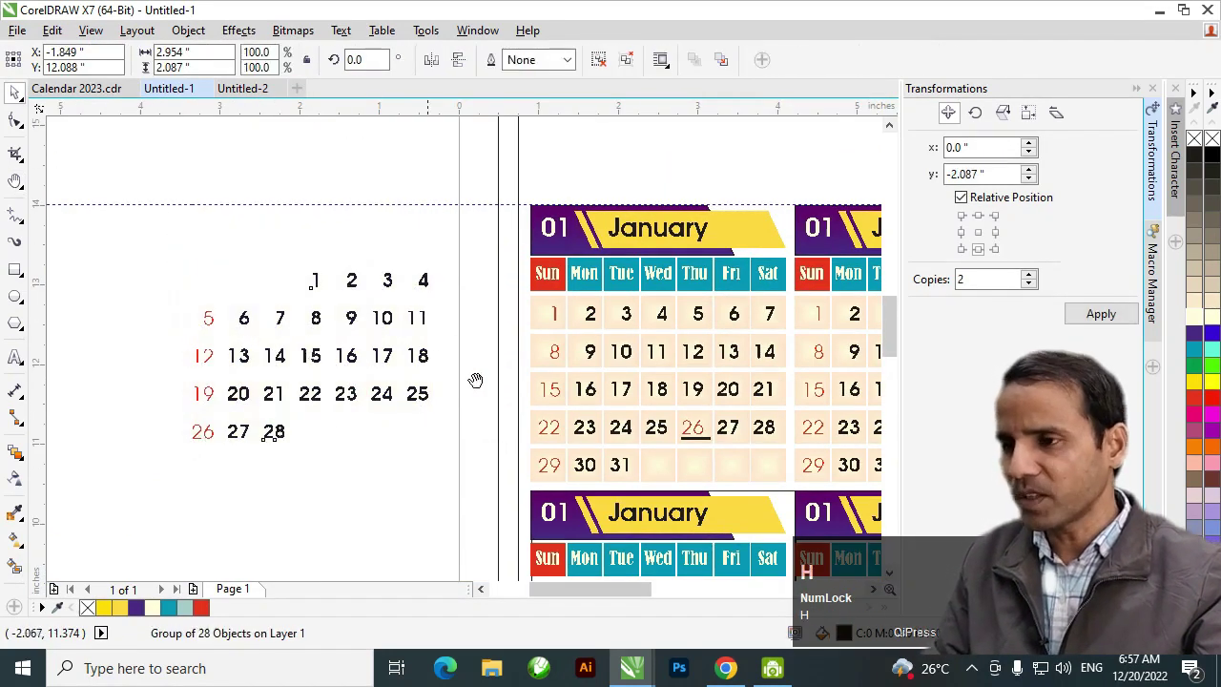
# Delete the January date numbers from the second month block of the top row
pyautogui.press('h')
pyautogui.moveTo(814, 337); pyautogui.dragTo(539, 336)
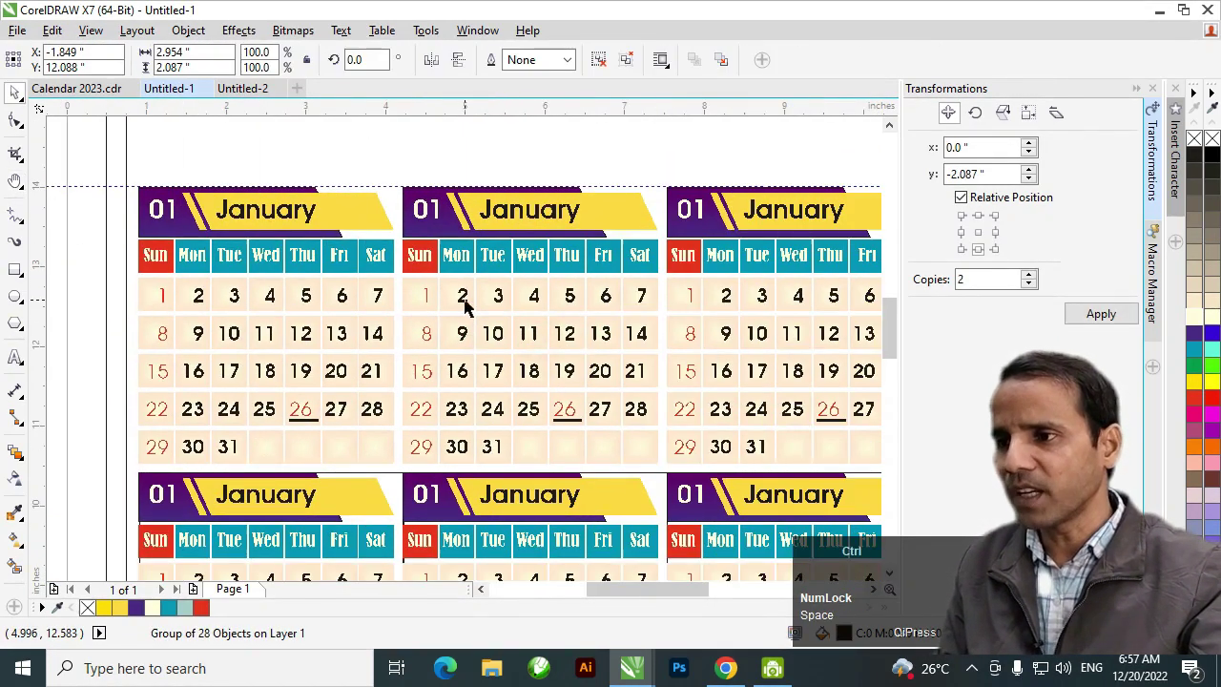
pyautogui.keyDown('ctrl'); pyautogui.click(461, 296); pyautogui.keyUp('ctrl')
pyautogui.click(422, 296)
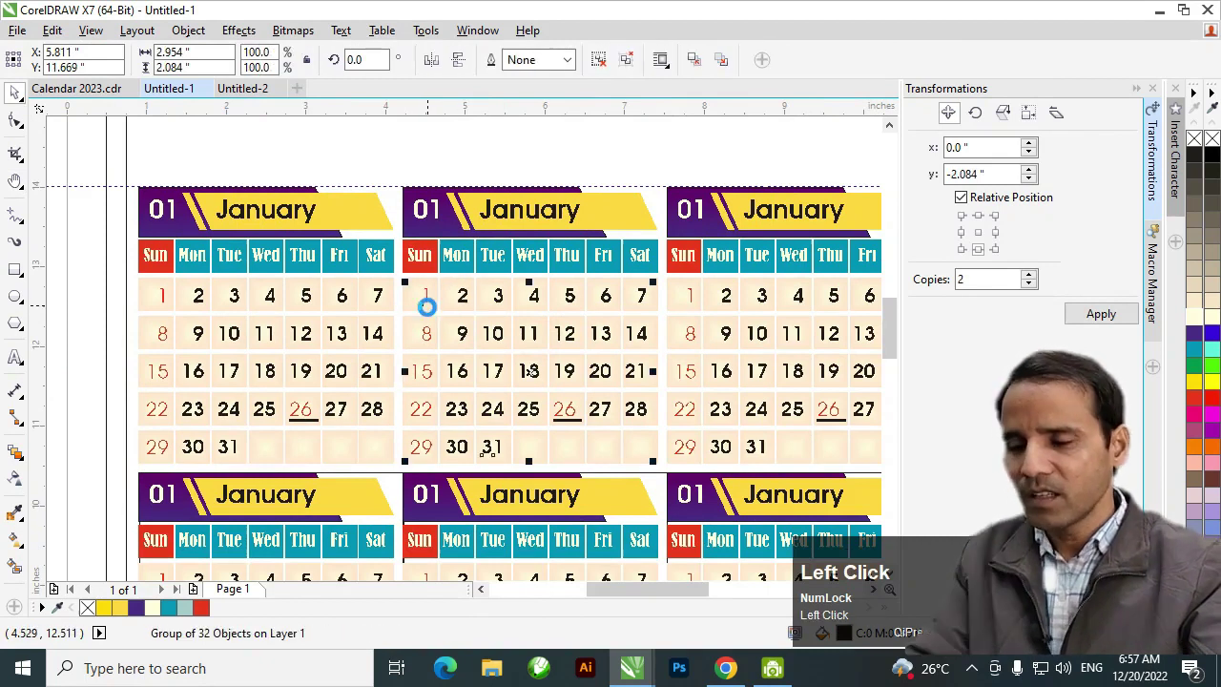
pyautogui.press('Delete')
# Move the grouped February dates onto the second month block, with the 1 in the Wednesday column
pyautogui.moveTo(128, 360); pyautogui.dragTo(297, 363)
pyautogui.press('space')
pyautogui.click(165, 338)
pyautogui.moveTo(165, 338); pyautogui.dragTo(511, 434)
pyautogui.press('space')
pyautogui.scroll(3, 480, 324)
pyautogui.moveTo(527, 260); pyautogui.dragTo(484, 335)
pyautogui.press('space')
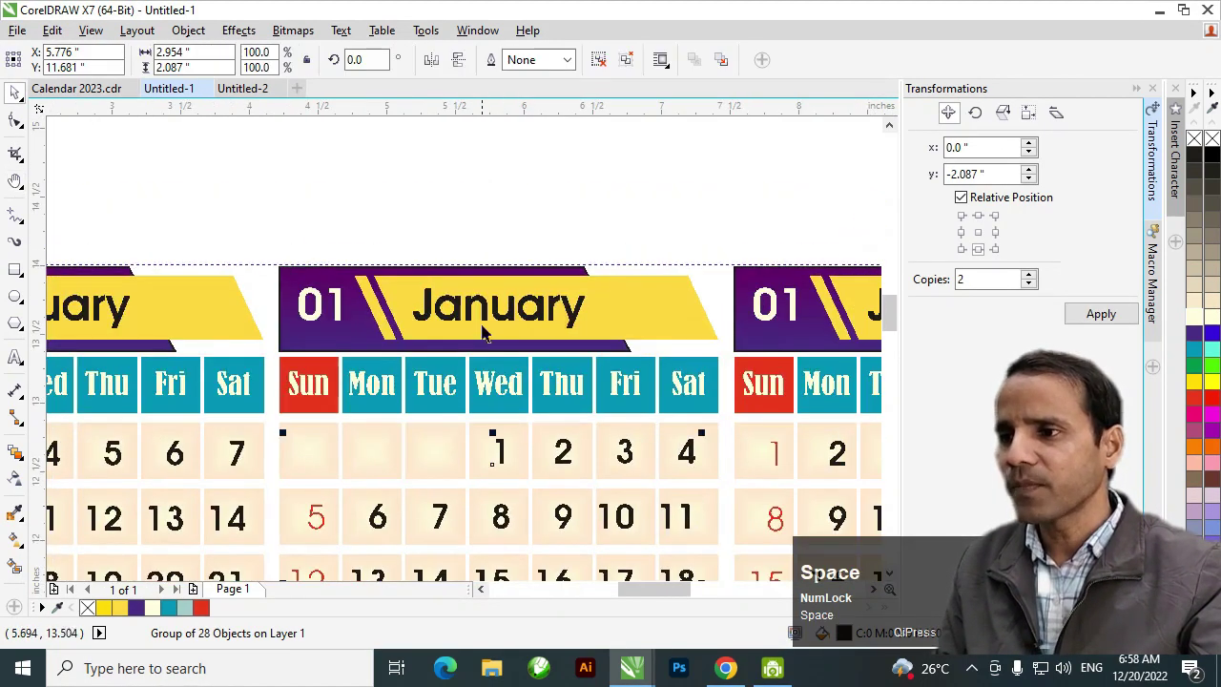
# Change the second month block's title to February and its month number to 02
pyautogui.doubleClick(485, 310)
pyautogui.hotkey('ctrl', 'a')
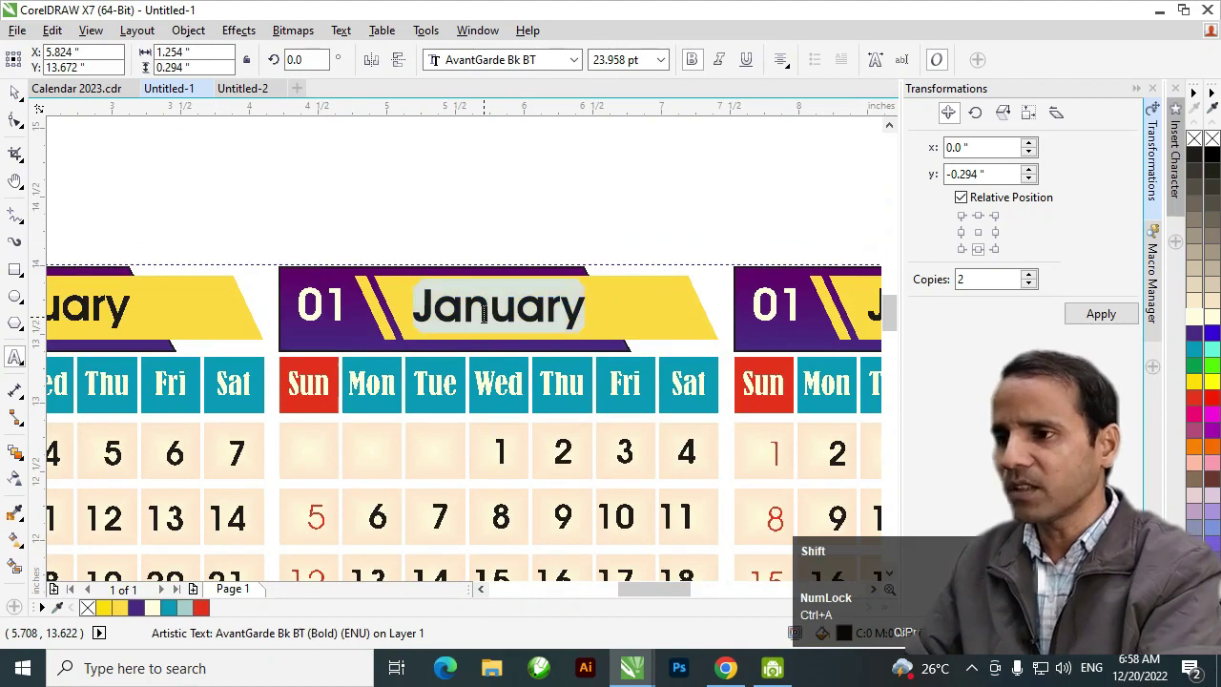
pyautogui.write('February')
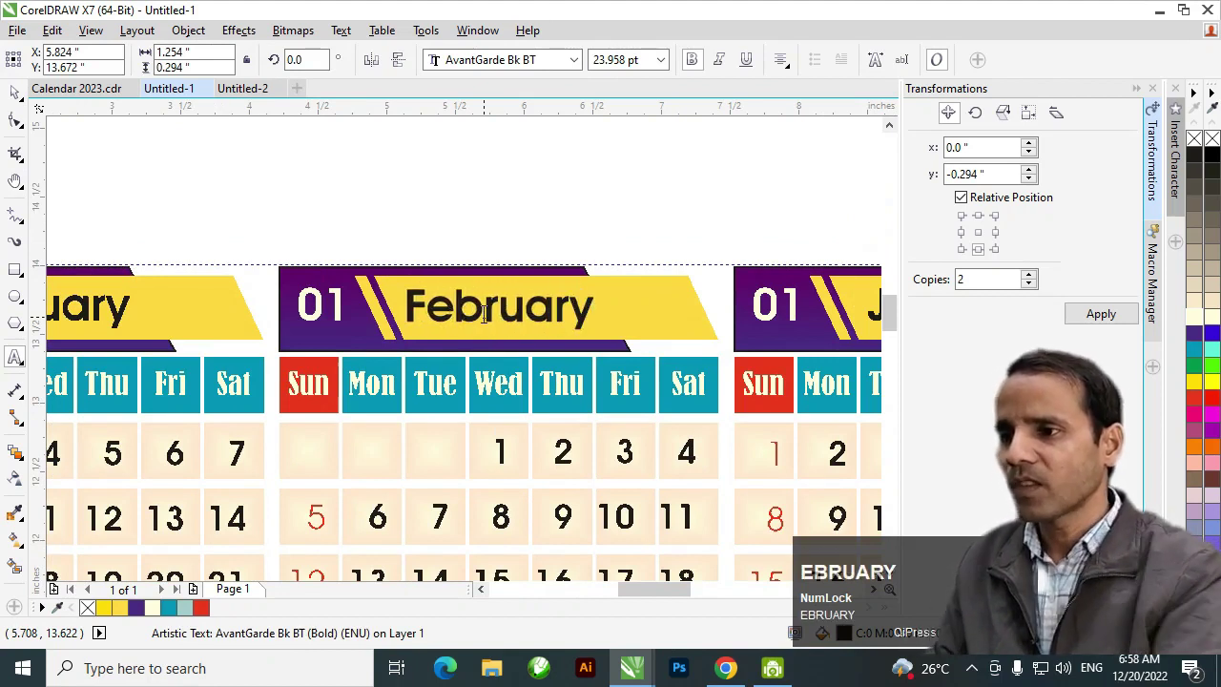
pyautogui.doubleClick(296, 311)
pyautogui.write('02')
pyautogui.hotkey('ctrl', 'space')
pyautogui.rightClick(462, 370)
pyautogui.moveTo(512, 403); pyautogui.dragTo(379, 275)
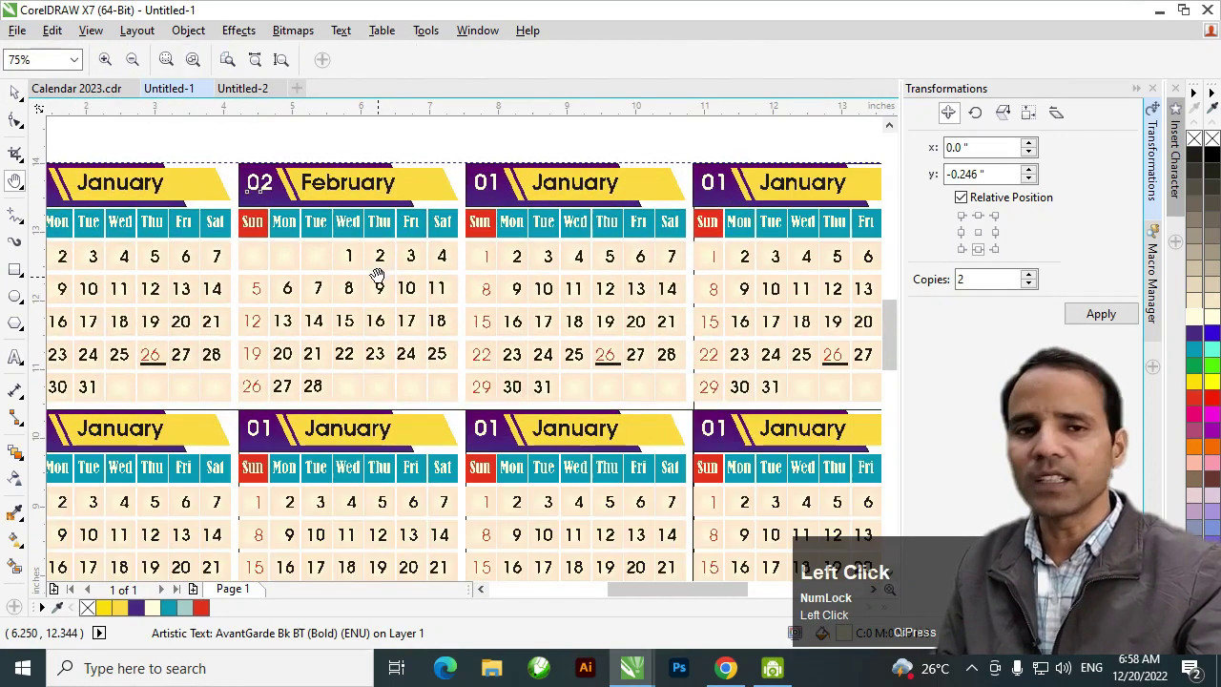
pyautogui.rightClick(385, 316)
pyautogui.moveTo(404, 354); pyautogui.dragTo(413, 278)
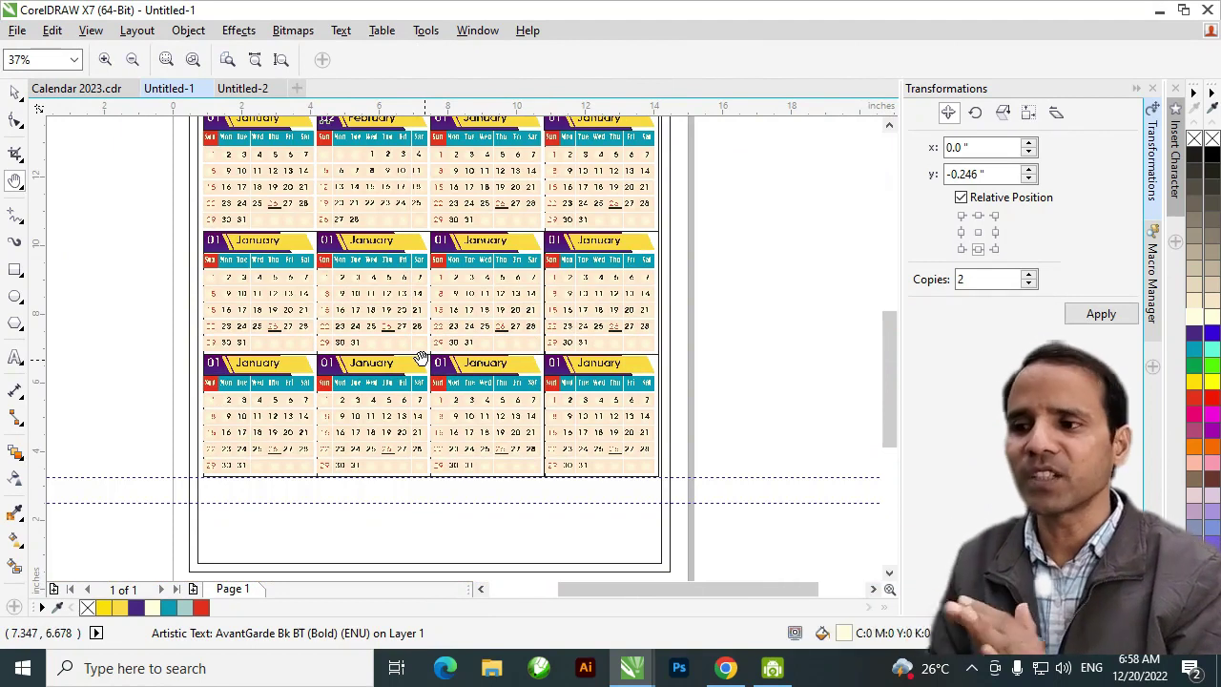
pyautogui.rightClick(377, 307)
pyautogui.click(14, 90)
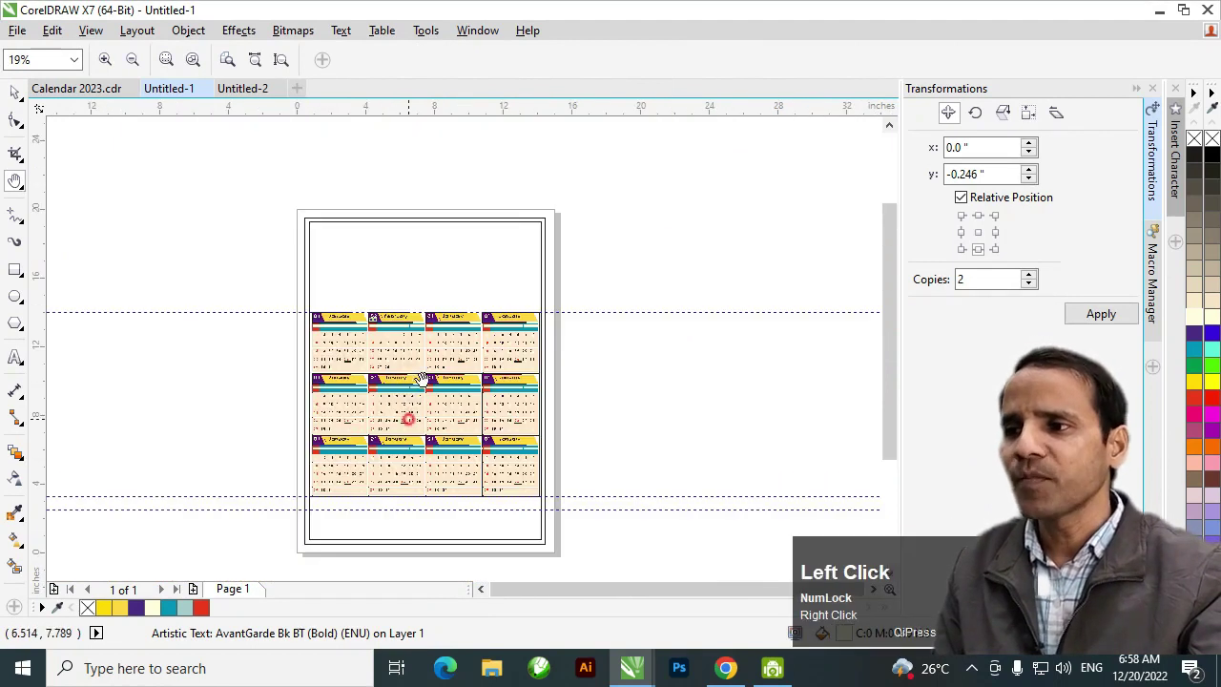
pyautogui.click(738, 330)
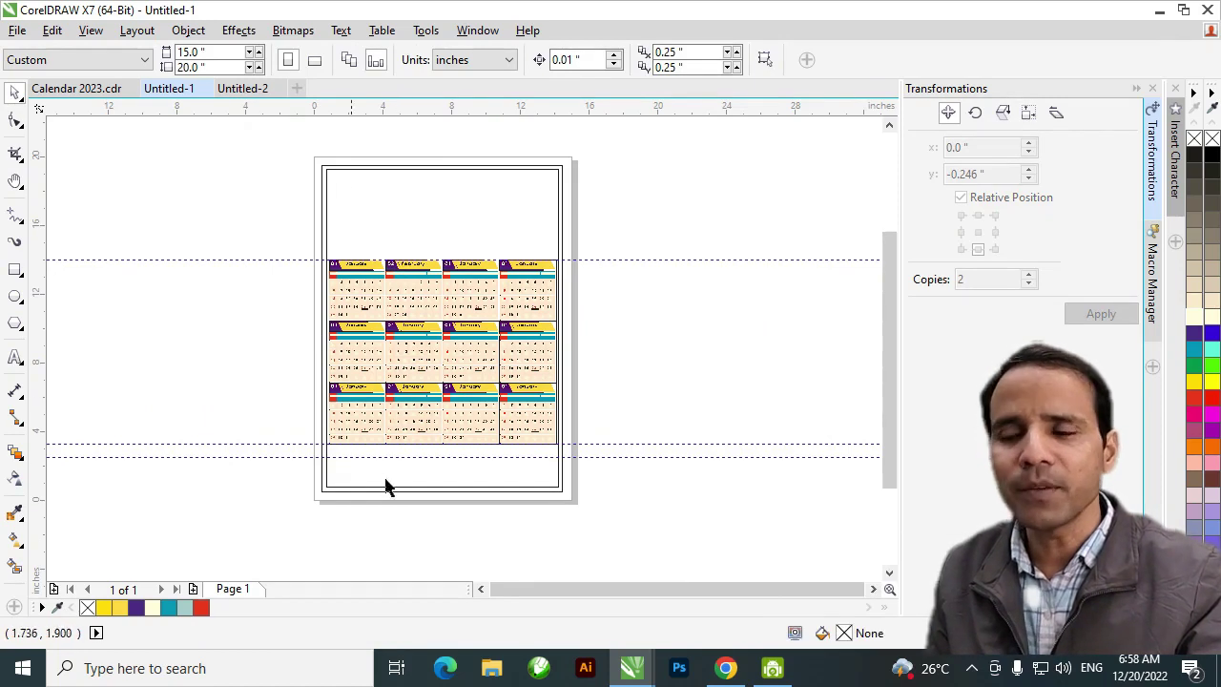
pyautogui.scroll(2, 365, 463)
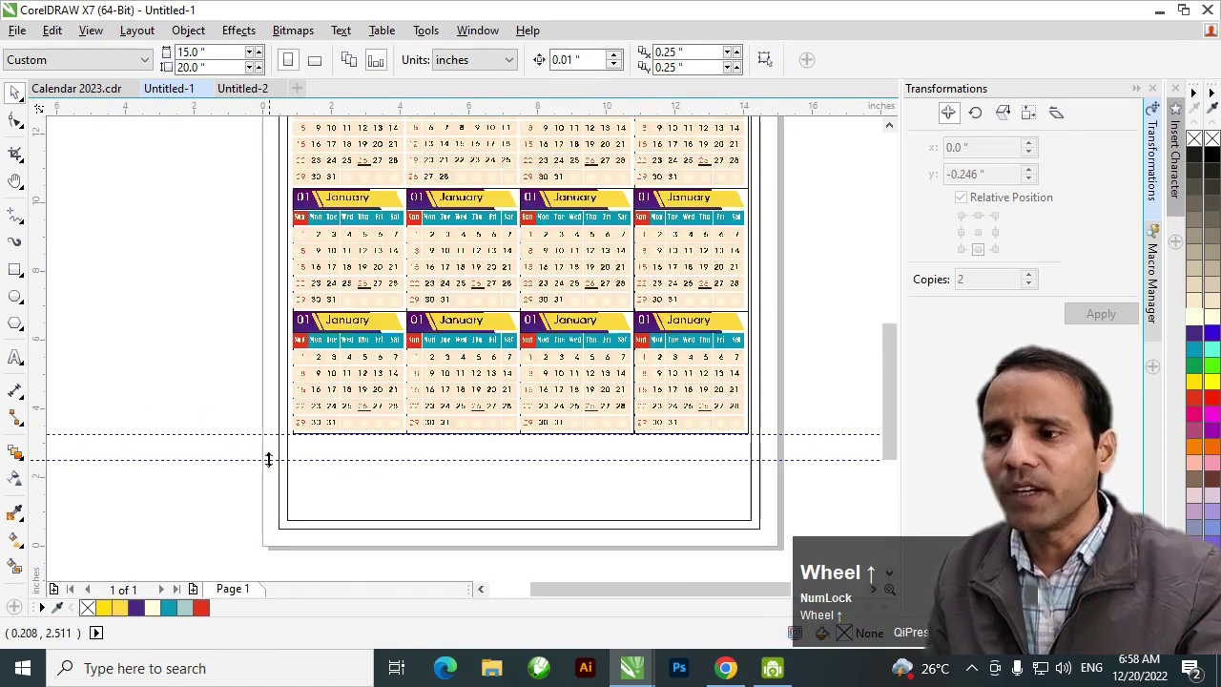
# Switch to the Calendar 2023.cdr document and examine its holiday list, the company details below the months, and the overall layout
pyautogui.click(76, 88)
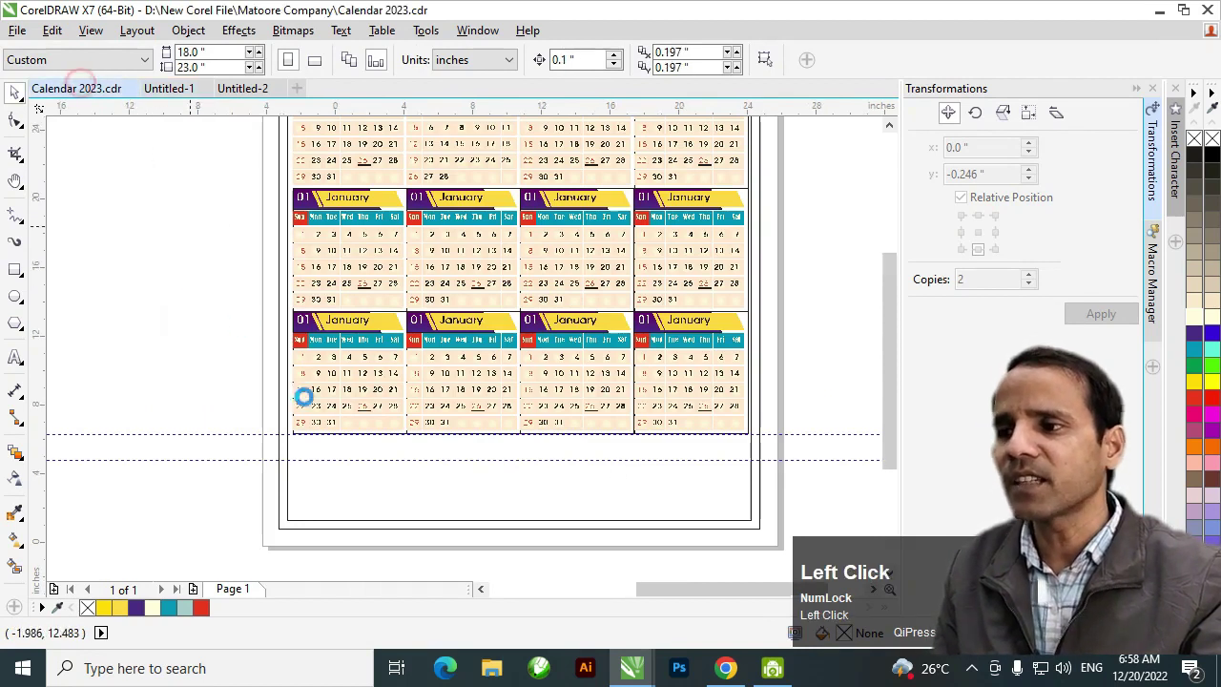
pyautogui.scroll(3, 458, 513)
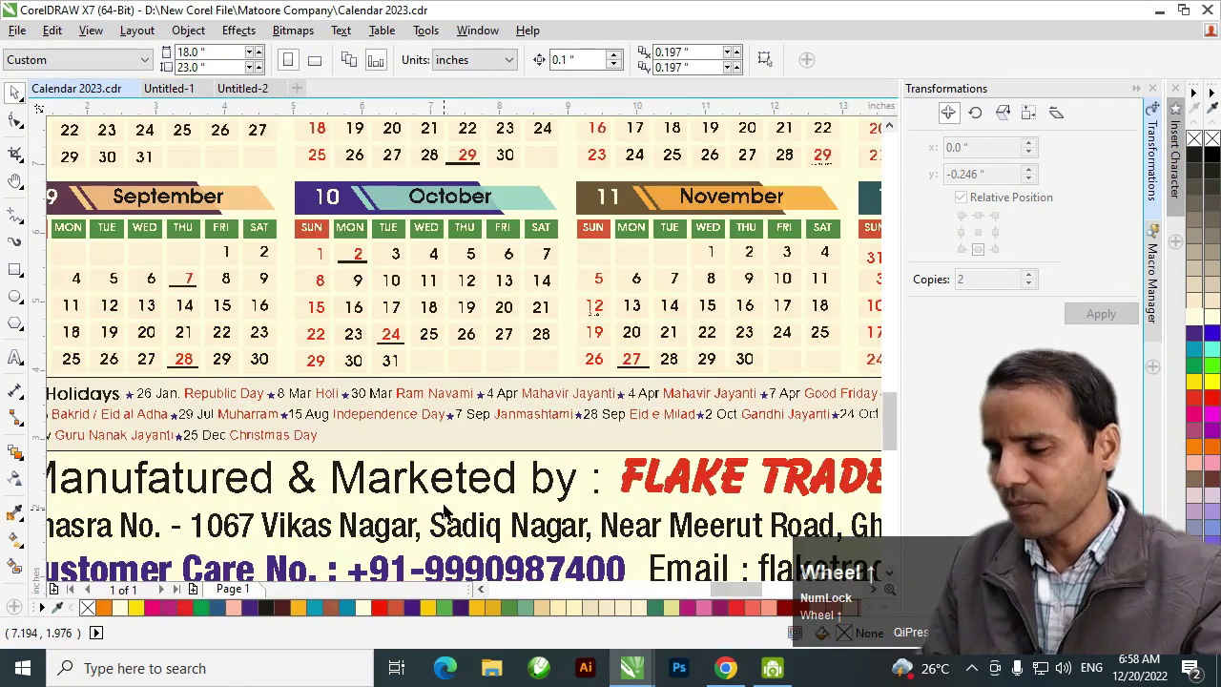
pyautogui.press('h')
pyautogui.click(429, 343)
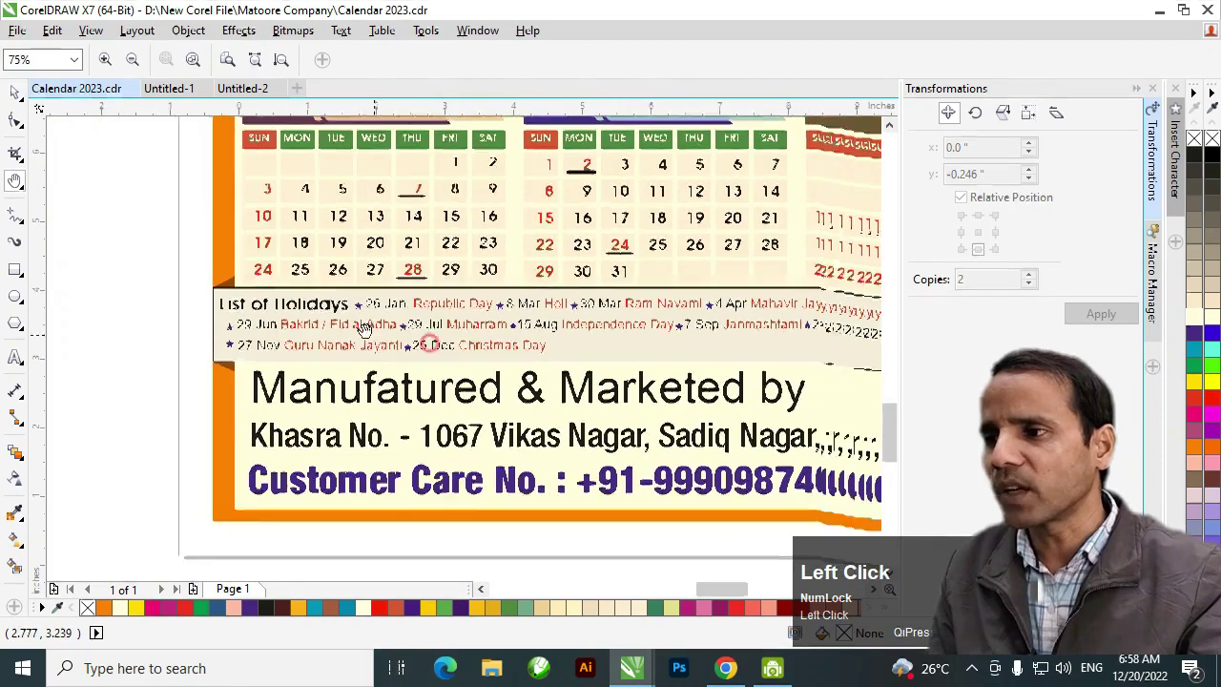
pyautogui.click(366, 331)
pyautogui.click(273, 318)
pyautogui.moveTo(301, 350); pyautogui.dragTo(578, 357)
pyautogui.hotkey('shift', 'F4')
pyautogui.press('space')
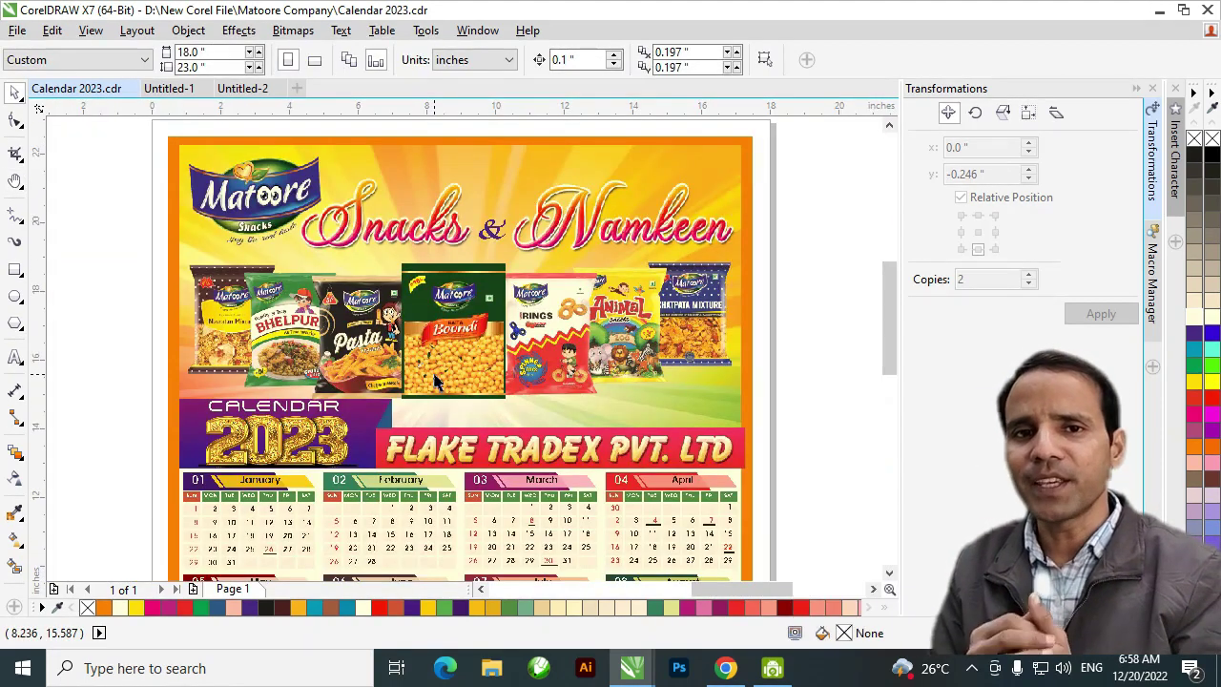